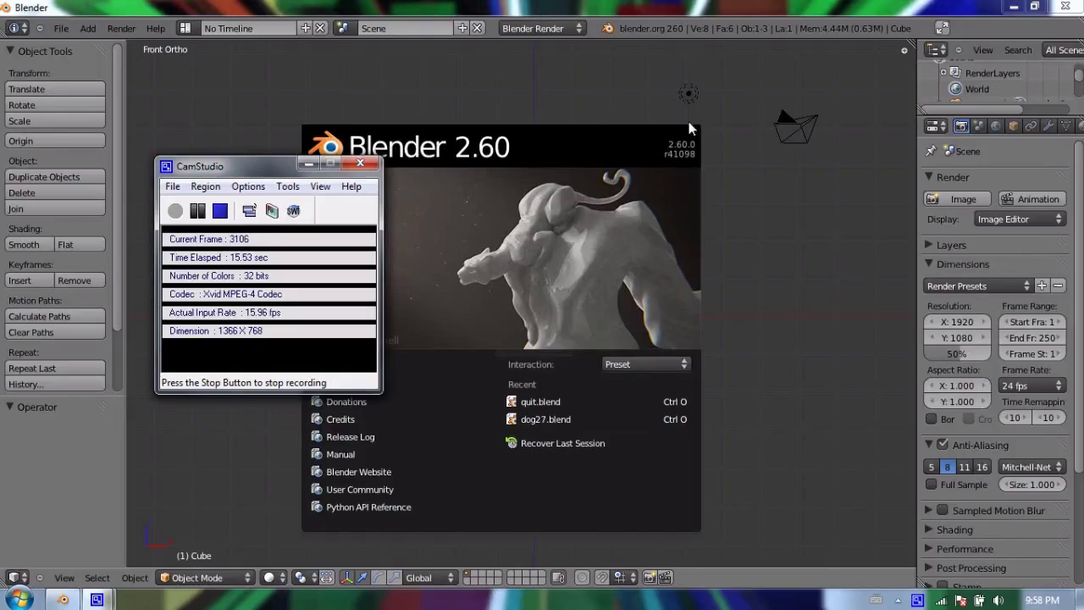
Bring Blender forward and dismiss the startup splash to reveal the default cube.
click(620, 7)
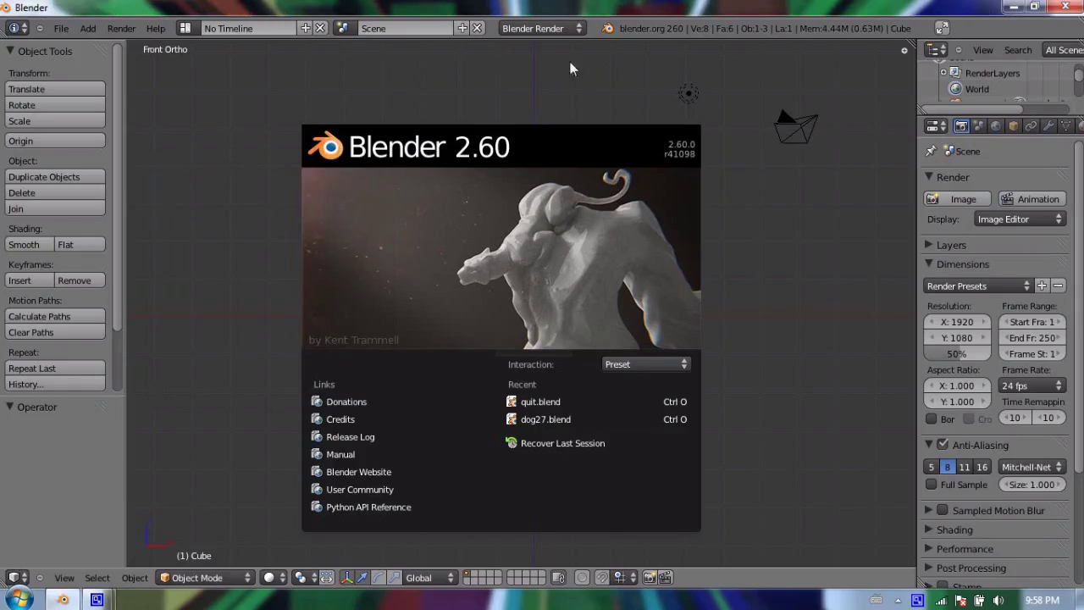
click(495, 188)
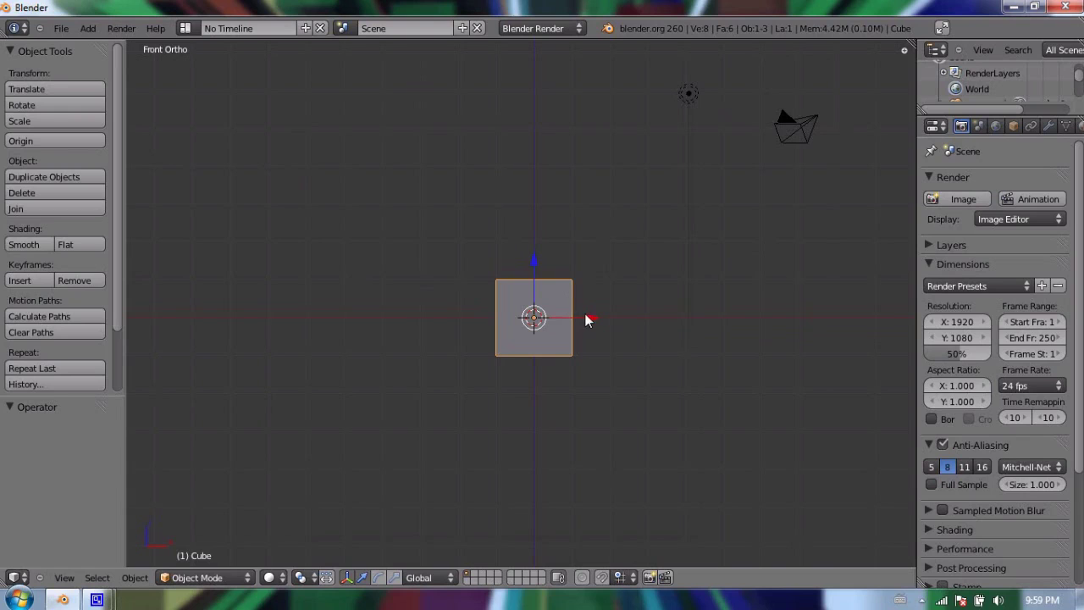
Orbit to an angled view of the default cube and zoom in closer.
middle_drag(530, 290, 826, 328)
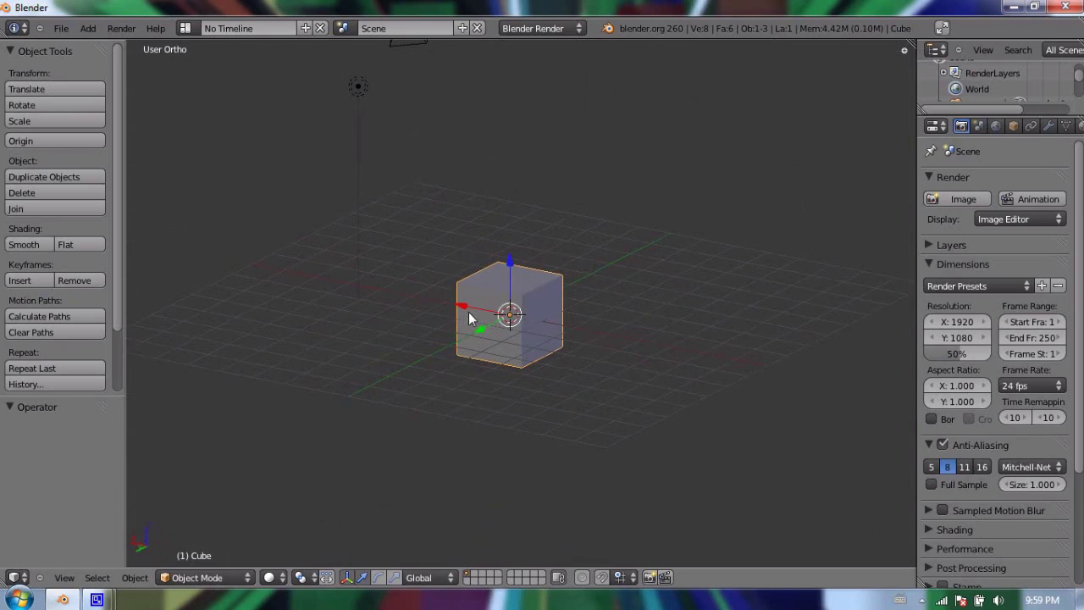
scroll(473, 305, up, 5)
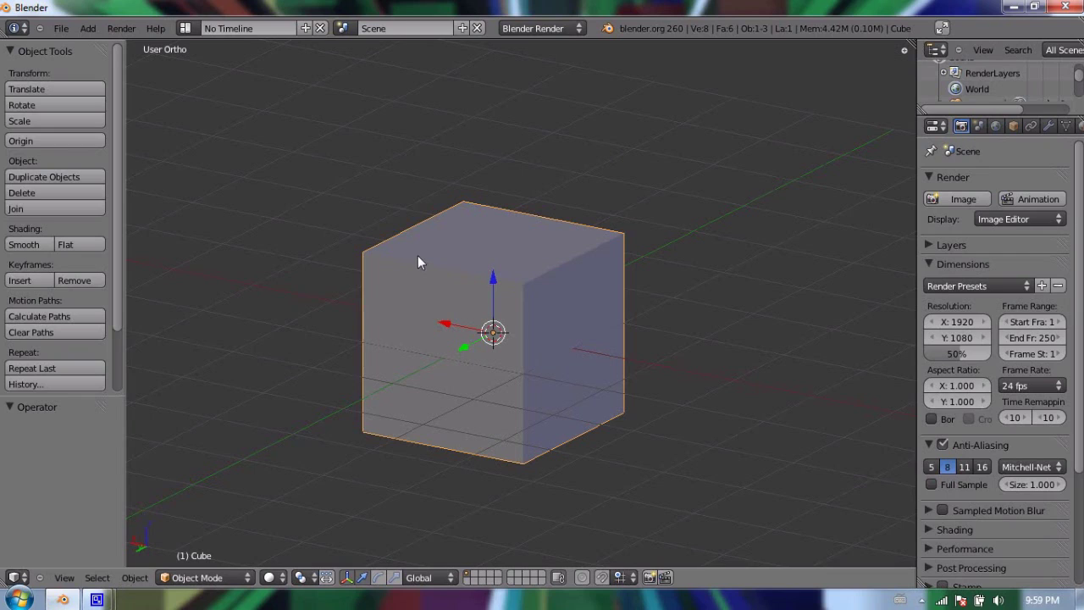
Enter Edit Mode from the mode menu, toggle Tab a few times, then choose edge select.
click(230, 581)
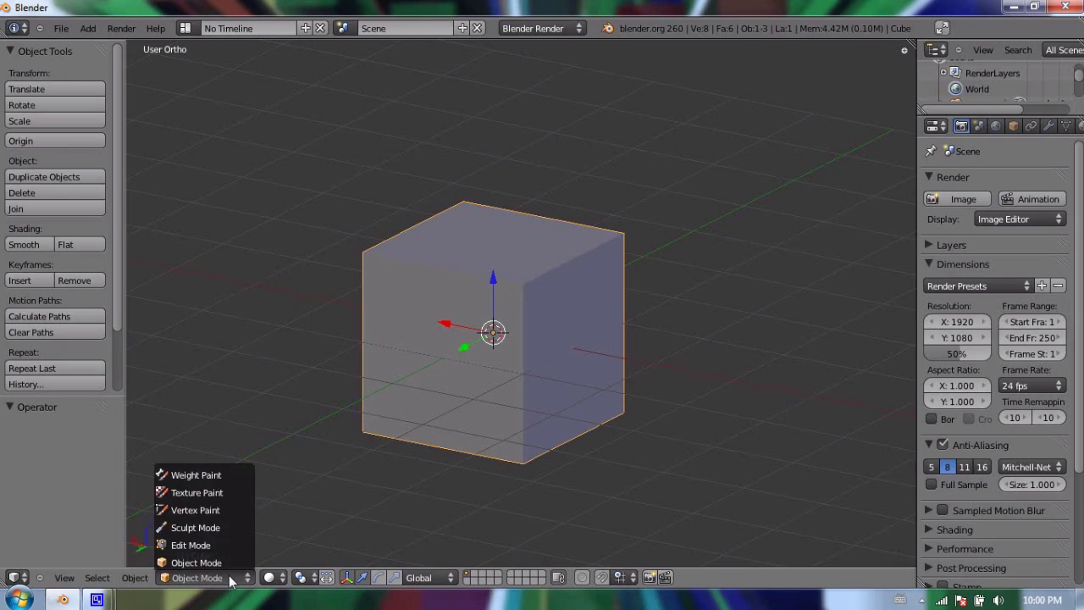
click(226, 550)
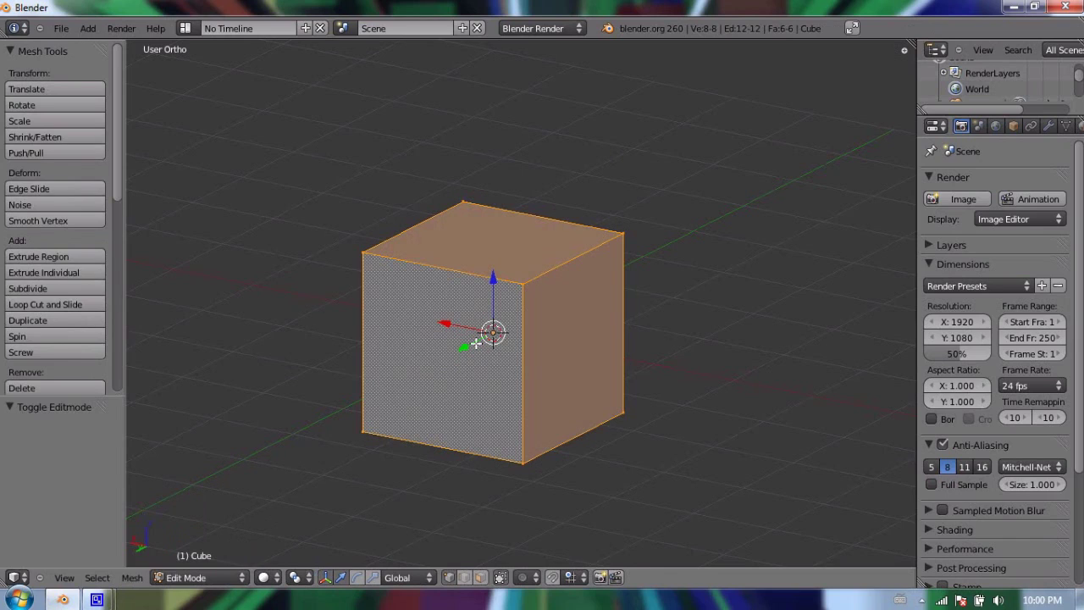
key(Tab)
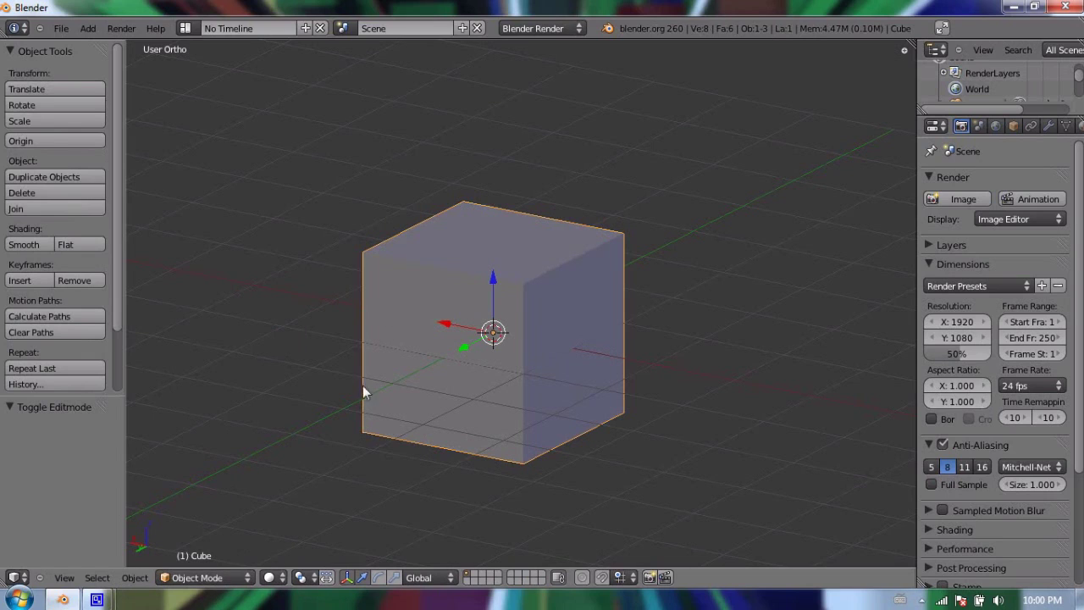
key(Tab)
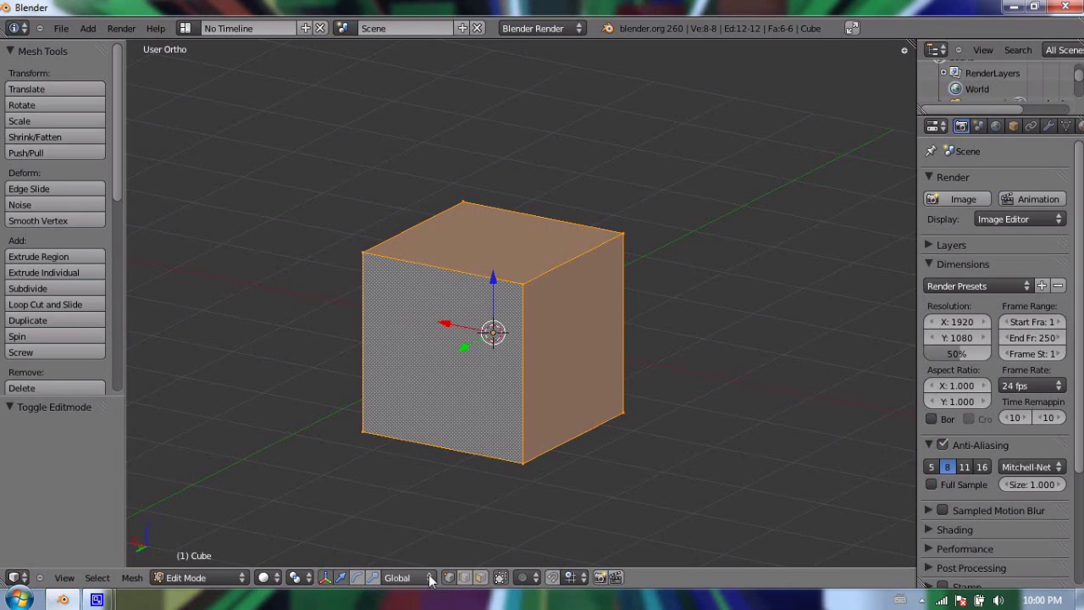
key(Tab)
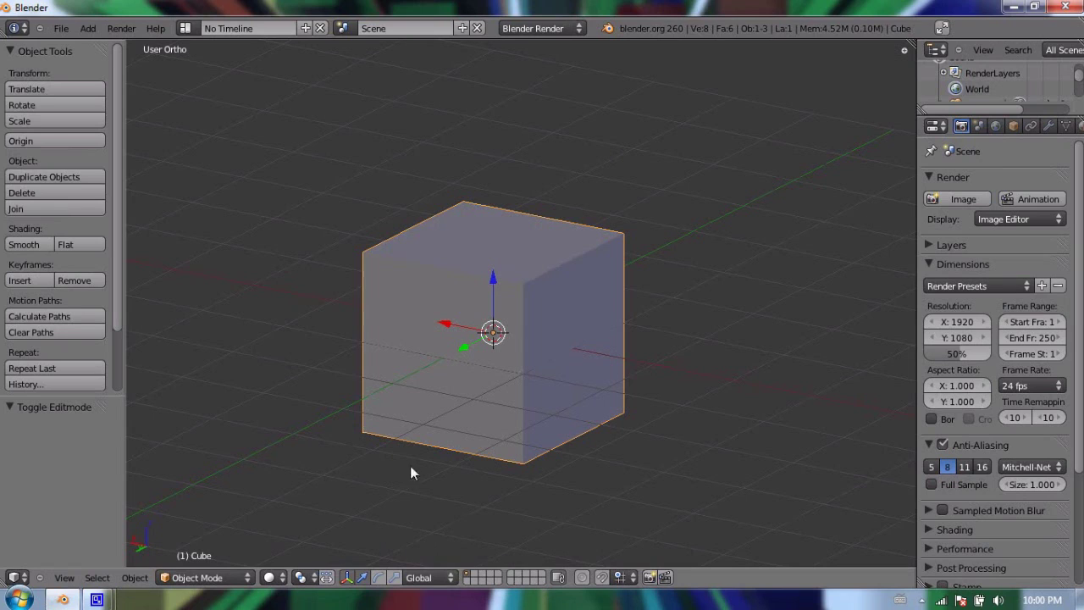
key(Tab)
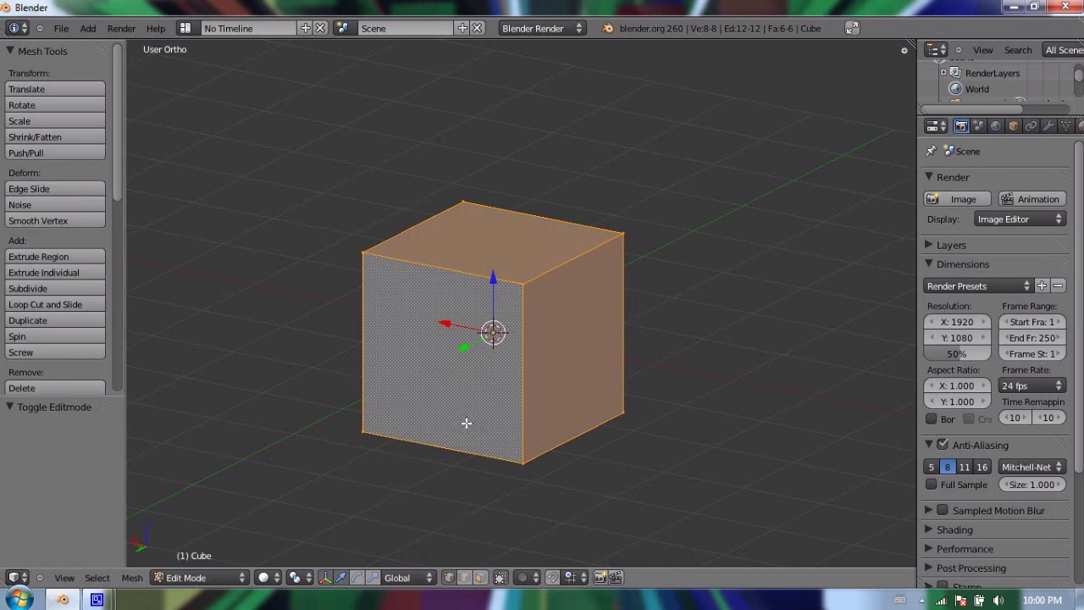
click(468, 579)
Enable face, edge and vertex select modes together in the header.
click(481, 577)
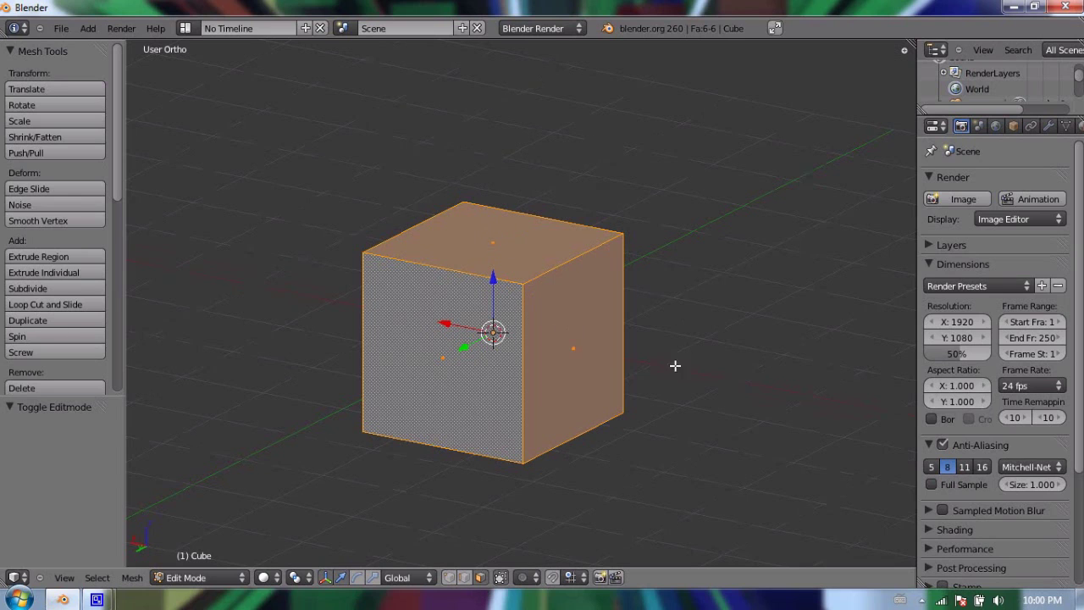
middle_drag(675, 365, 563, 371)
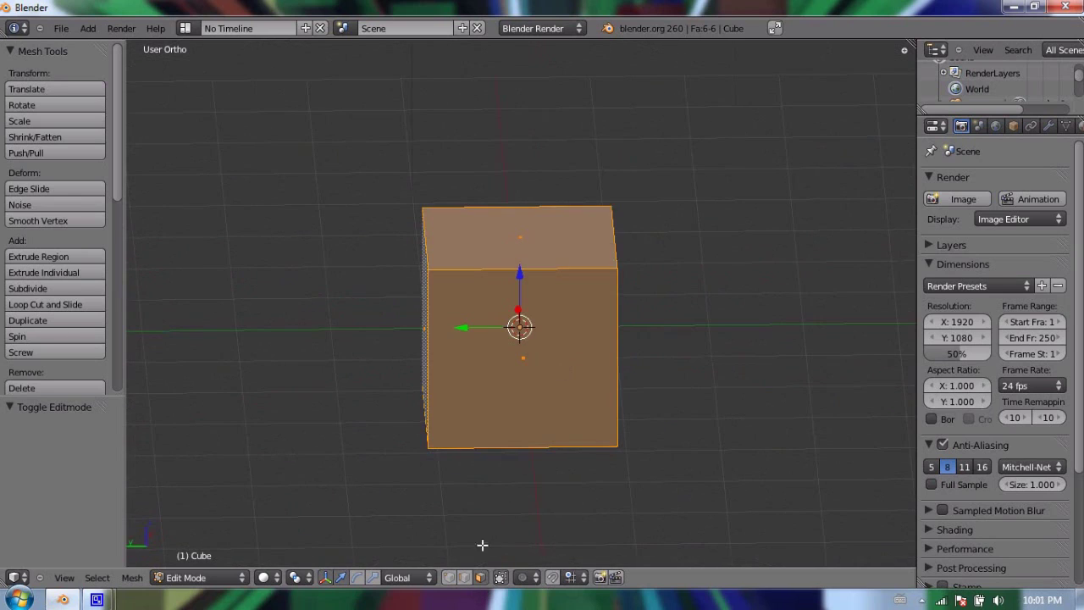
shift+click(464, 577)
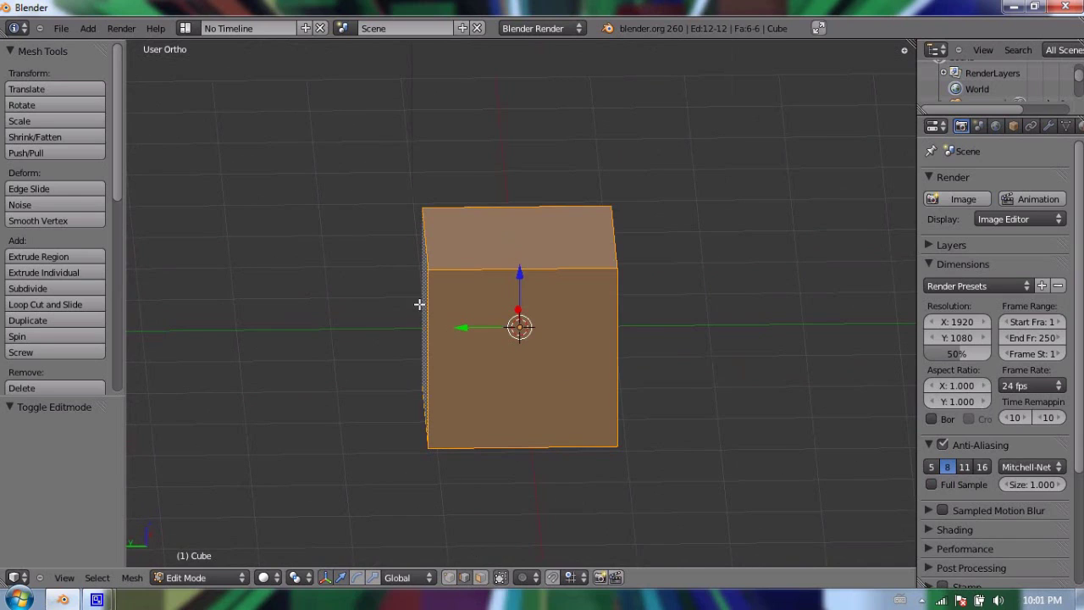
middle_drag(419, 304, 644, 327)
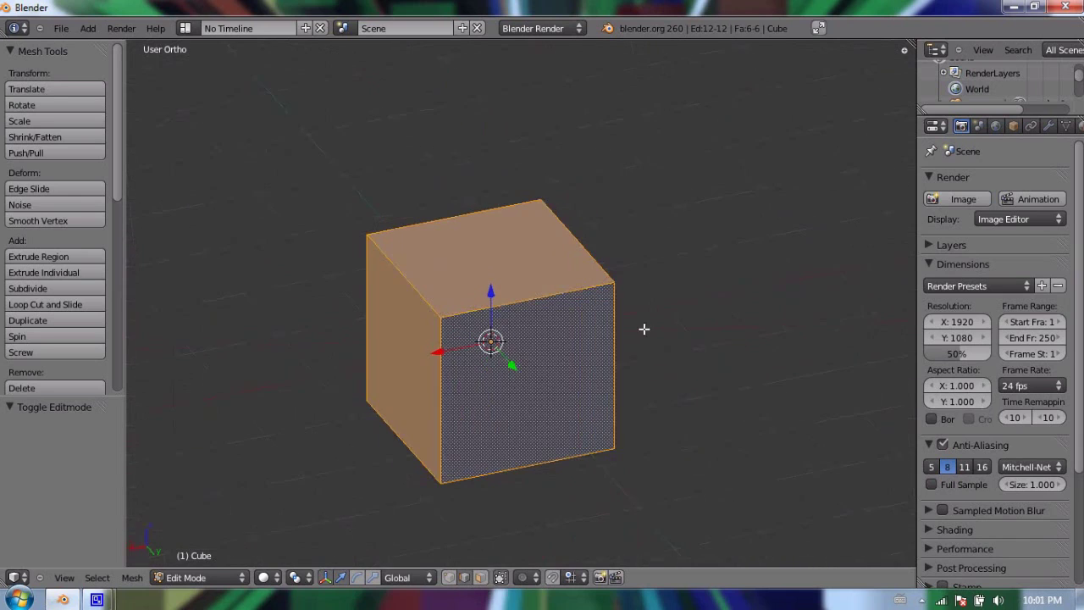
shift+click(449, 577)
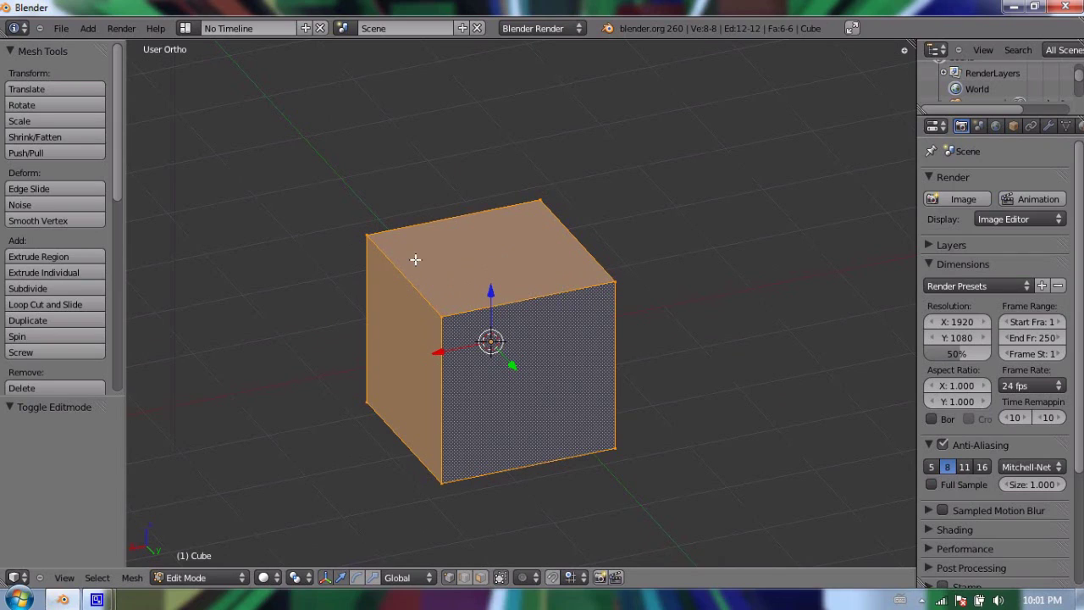
Deselect the mesh and select the cube's back-top-left corner vertex.
key(a)
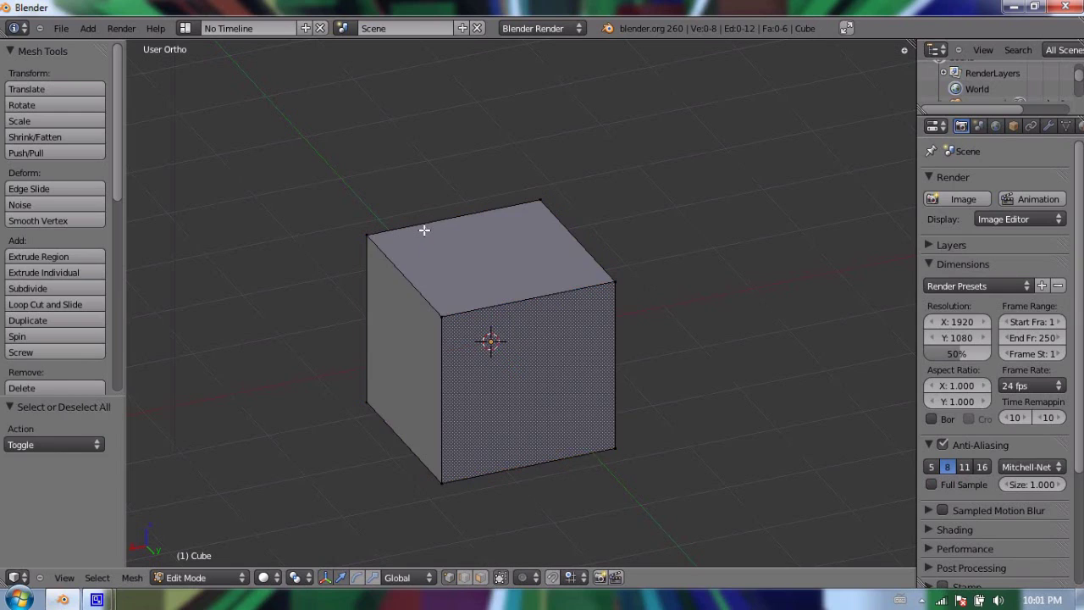
key(a)
key(a)
right_click(440, 315)
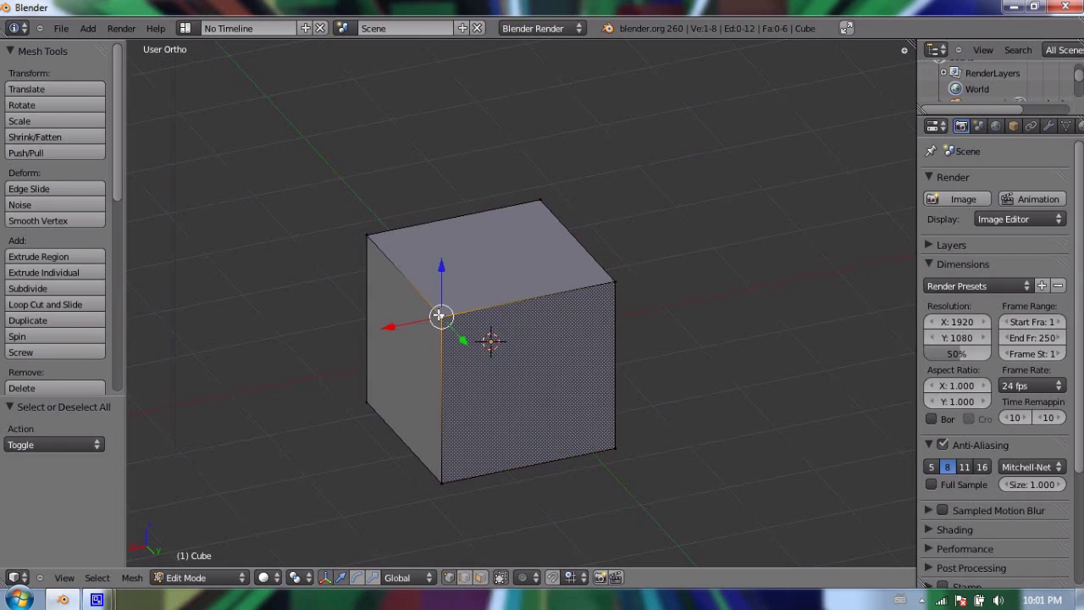
right_click(612, 282)
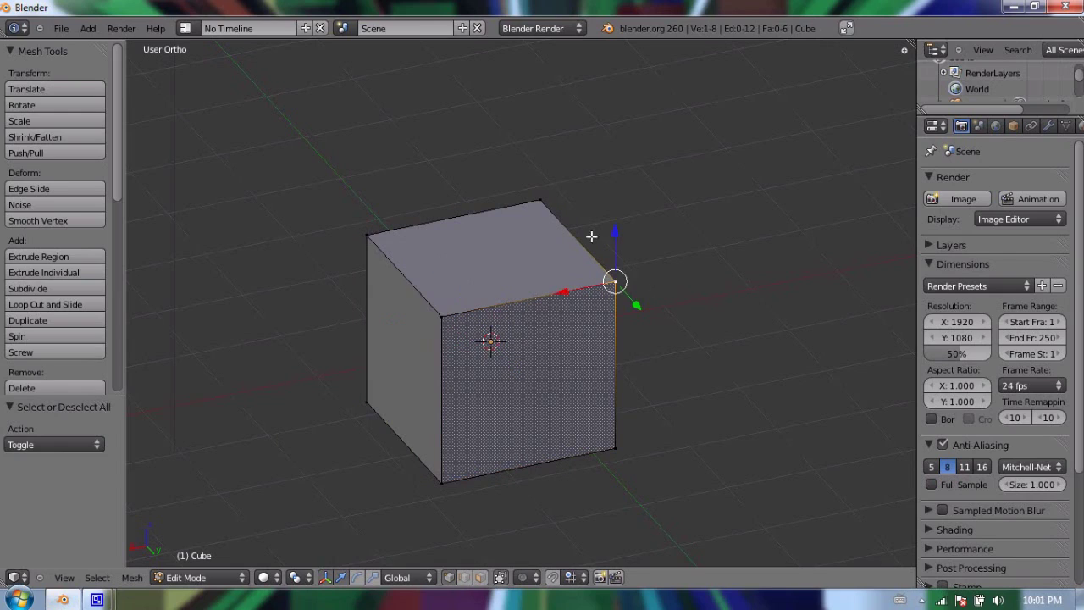
right_click(538, 201)
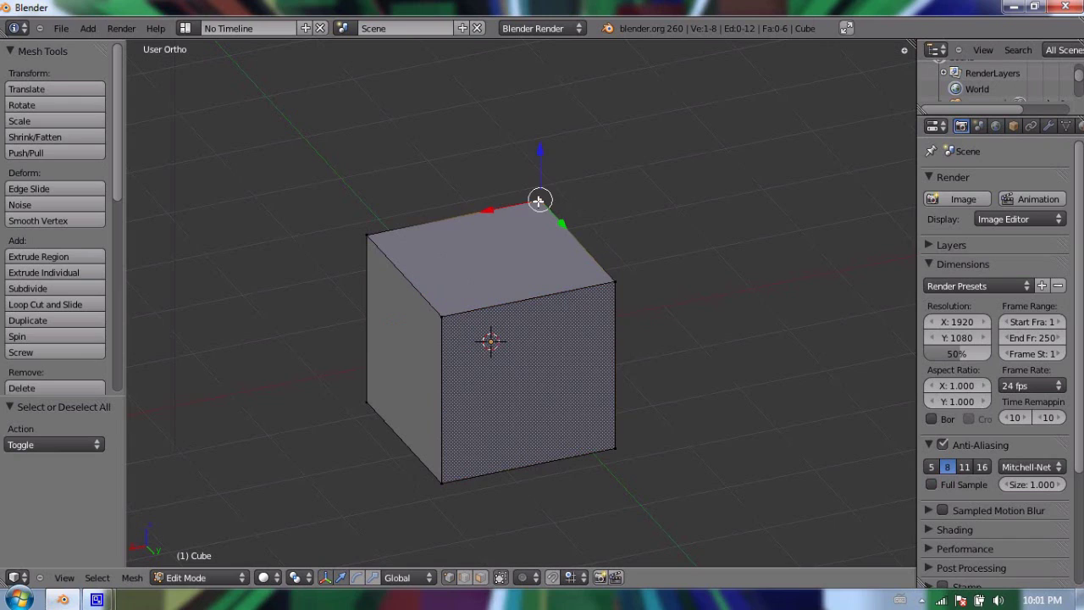
right_click(369, 237)
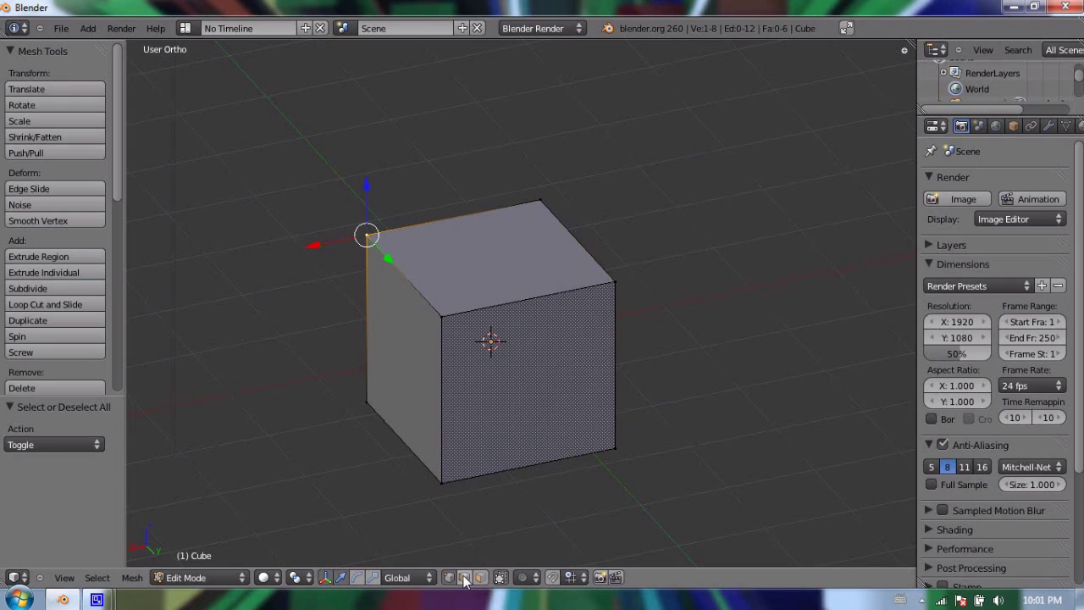
With the move gizmo, drag that vertex down along Z, then back up by 1.747.
click(358, 578)
click(373, 577)
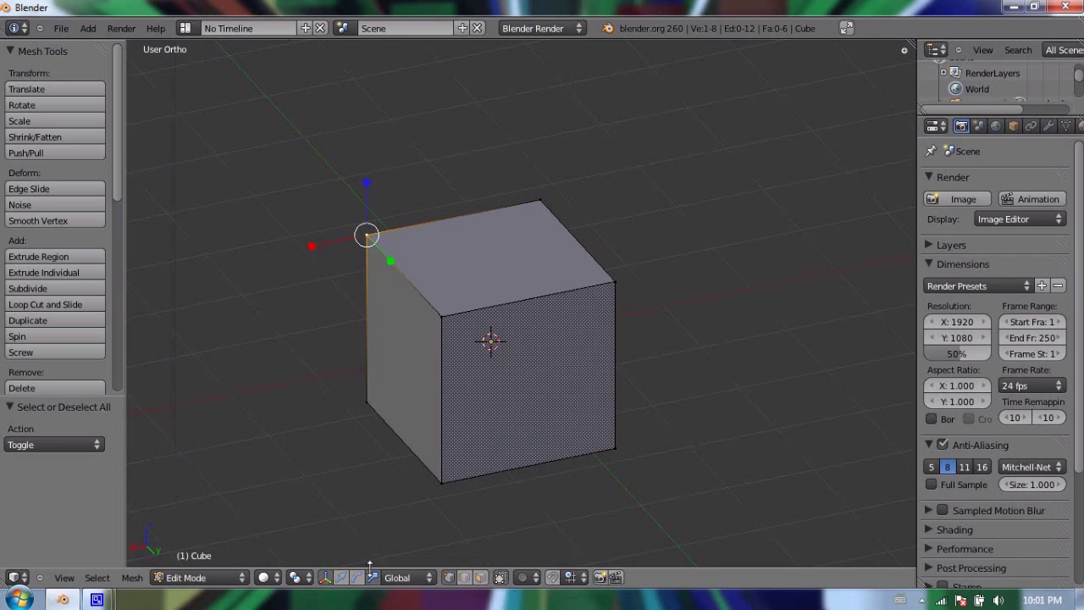
click(341, 578)
drag(368, 188, 356, 320)
middle_drag(310, 355, 358, 537)
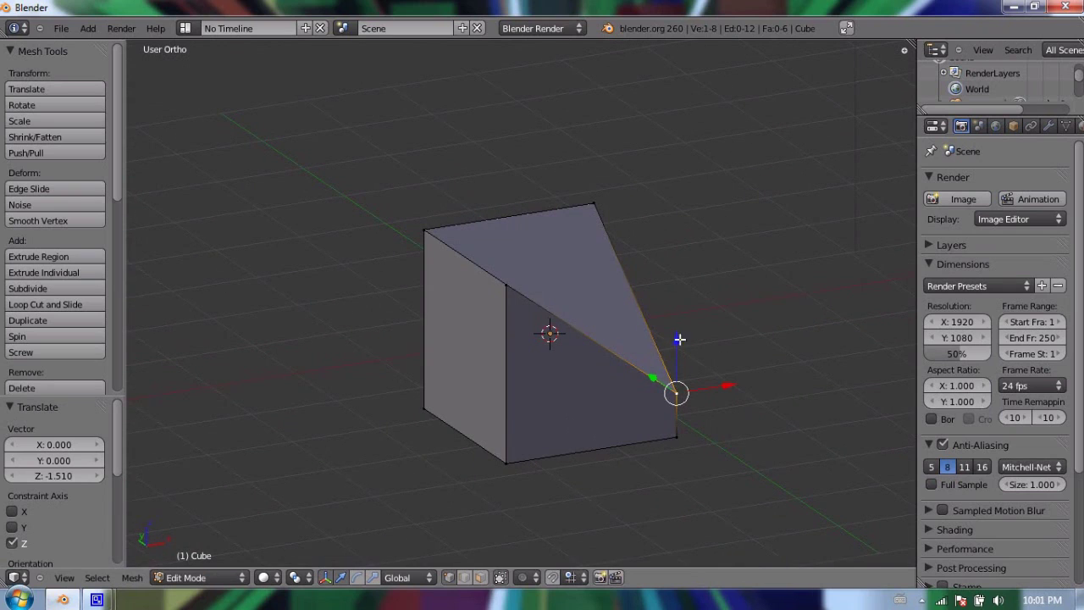
drag(678, 341, 683, 187)
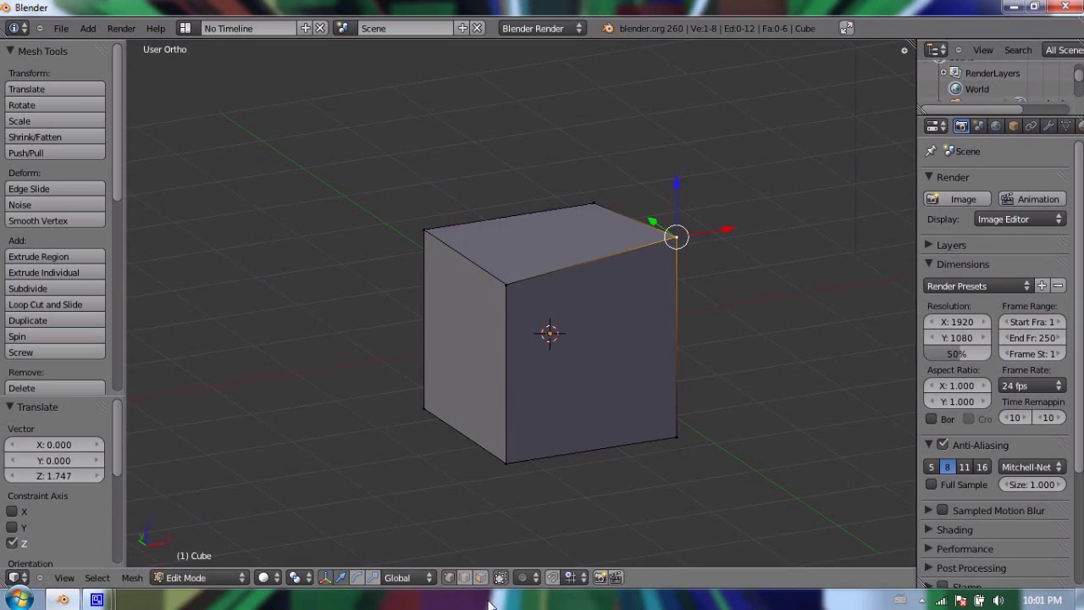
In edge mode, select the front-top edge and lower it to slope the top.
click(464, 577)
right_click(584, 263)
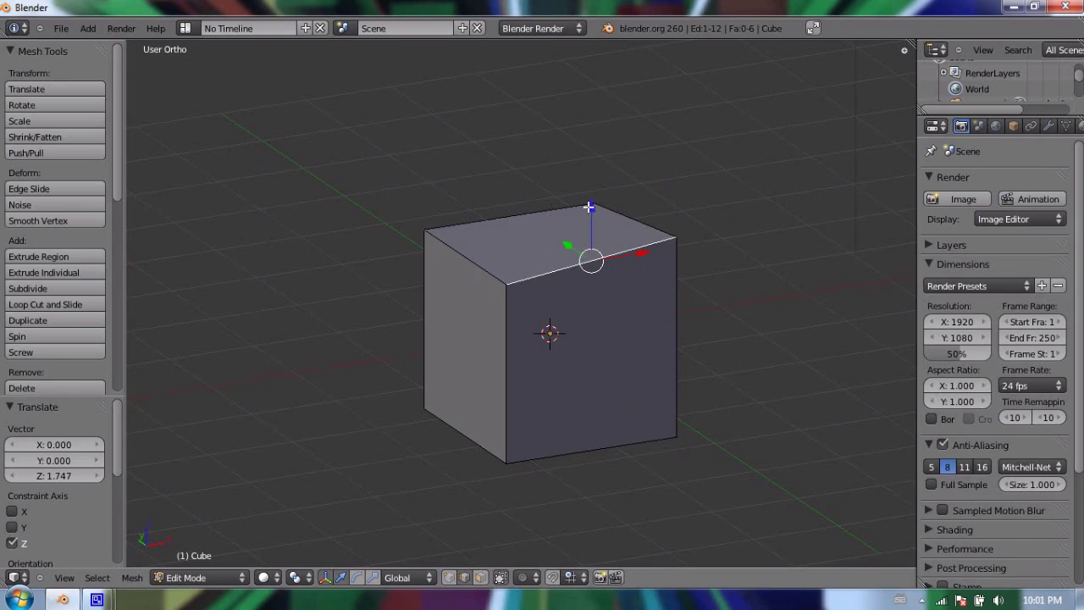
drag(589, 207, 612, 276)
middle_drag(331, 305, 496, 438)
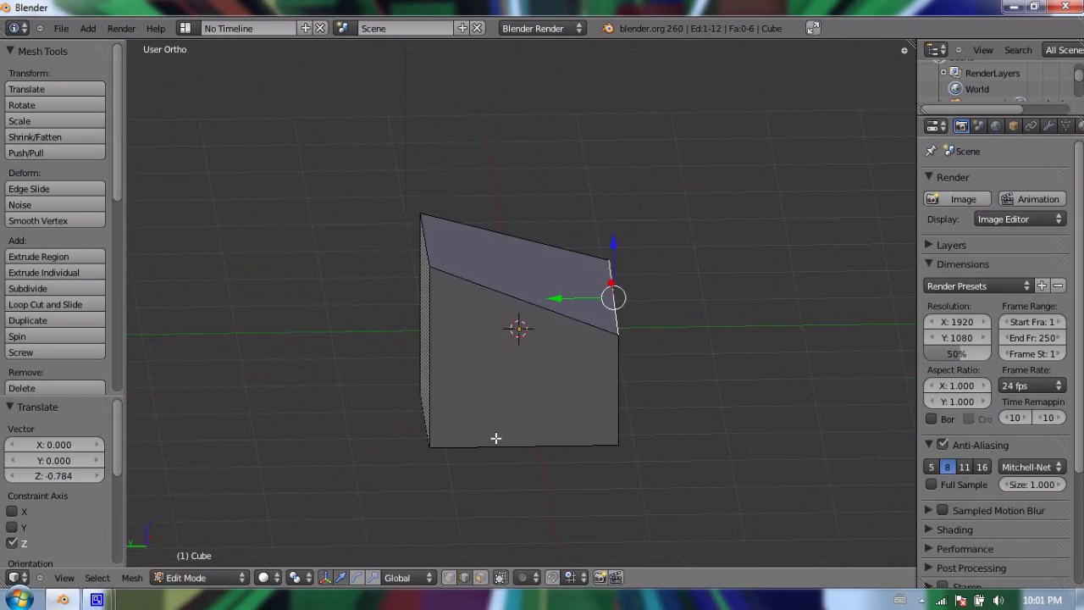
In face mode, select the sloped top face and nudge it along Z.
click(480, 578)
right_click(506, 249)
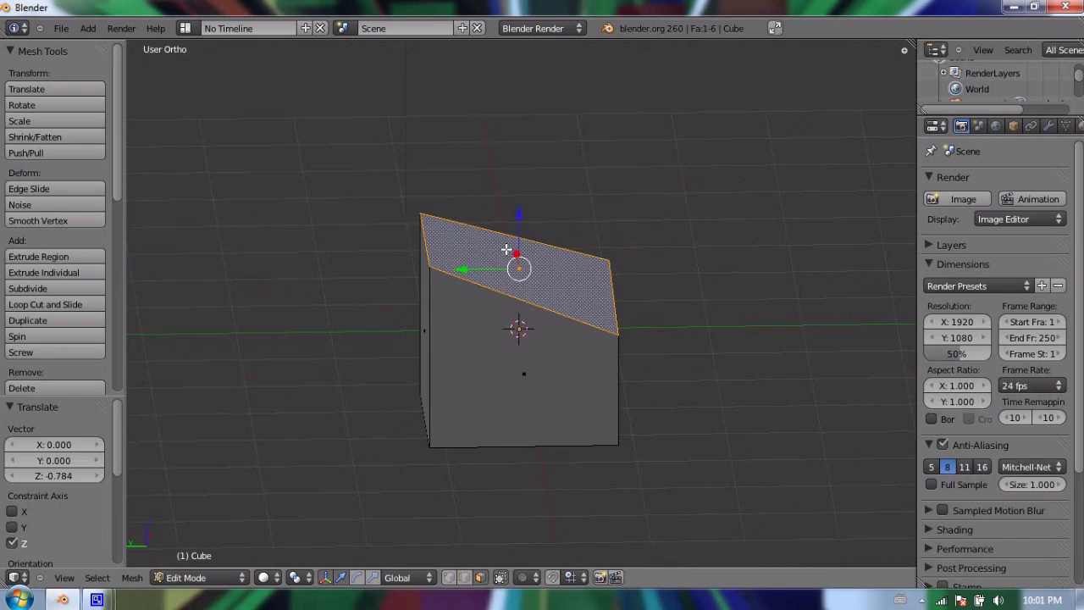
drag(518, 214, 680, 254)
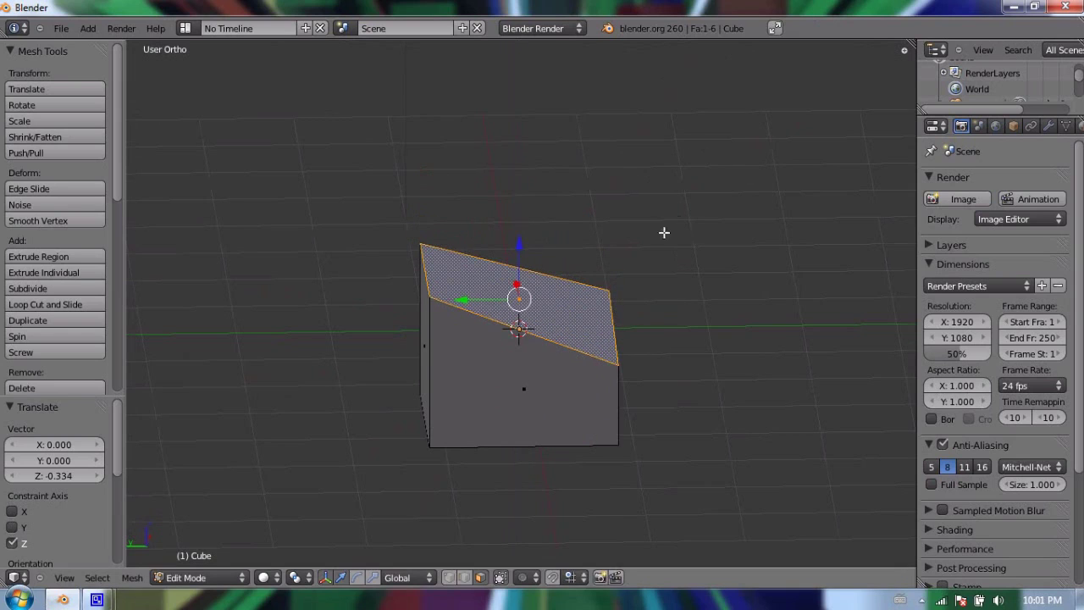
middle_drag(663, 232, 491, 237)
Return to Object Mode and orbit around to inspect the wedge-shaped box.
key(Tab)
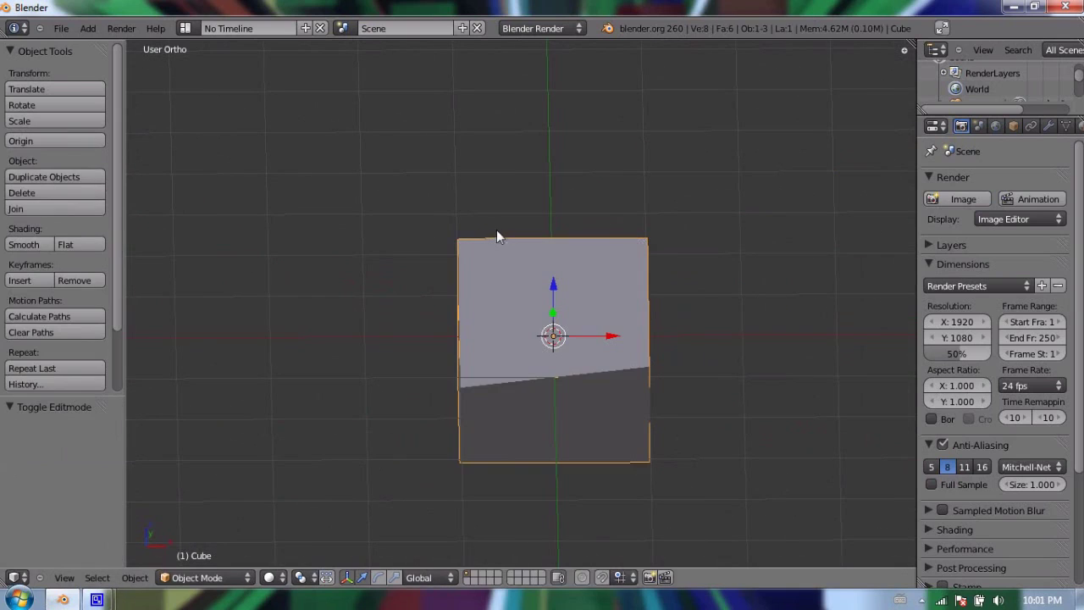
middle_drag(751, 319, 527, 325)
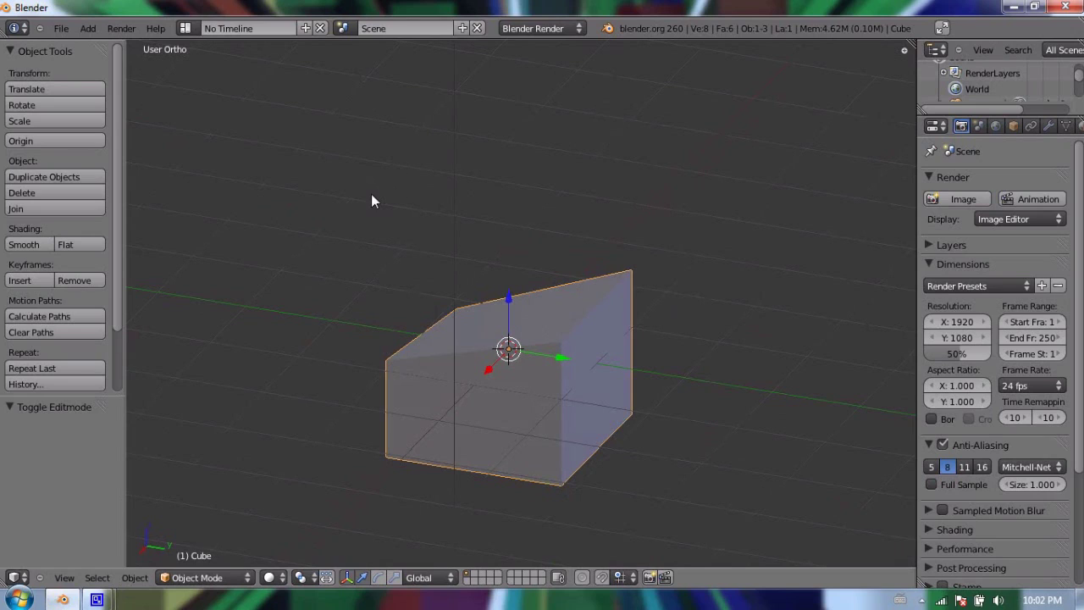
scroll(504, 309, down, 4)
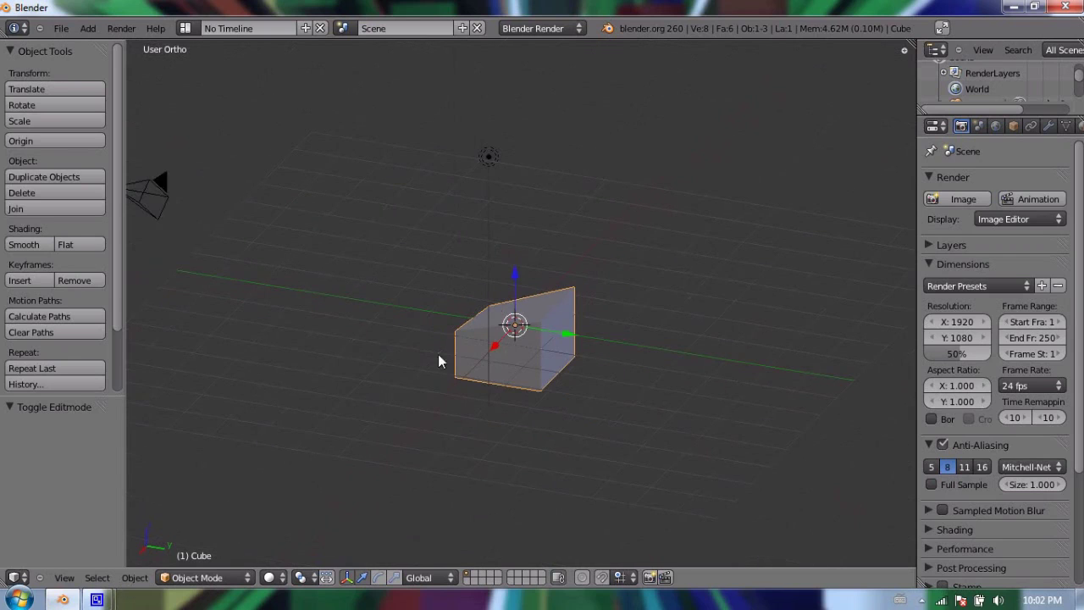
middle_drag(438, 361, 508, 303)
middle_drag(402, 277, 520, 279)
Re-enter Edit Mode, select the top face, switch to vertex mode, then exit to Object Mode.
key(Tab)
scroll(528, 285, up, 4)
right_click(528, 285)
scroll(528, 284, up, 1)
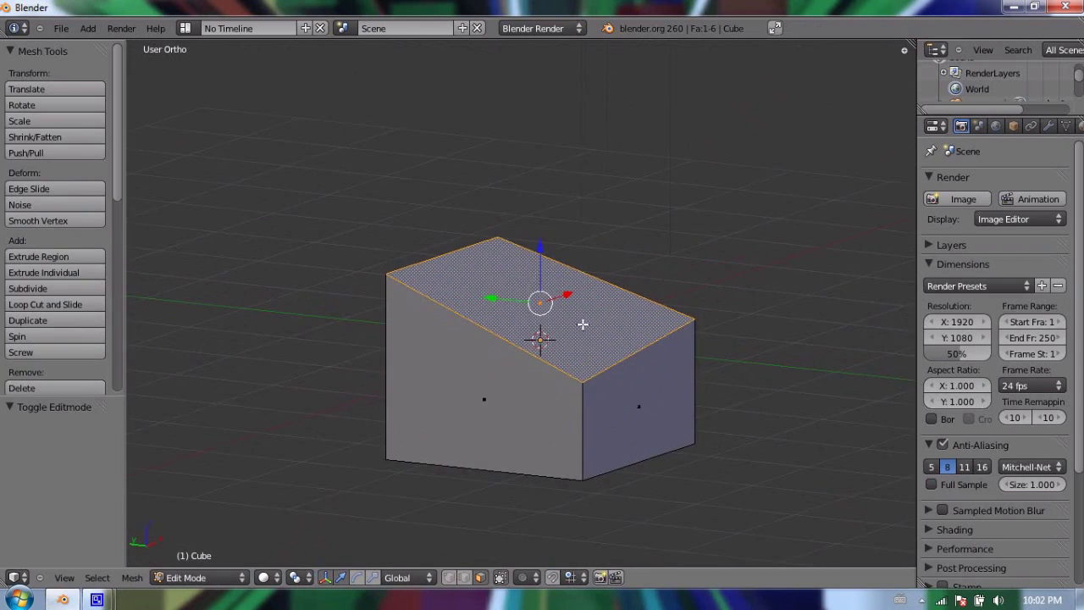
shift+middle_drag(583, 326, 532, 286)
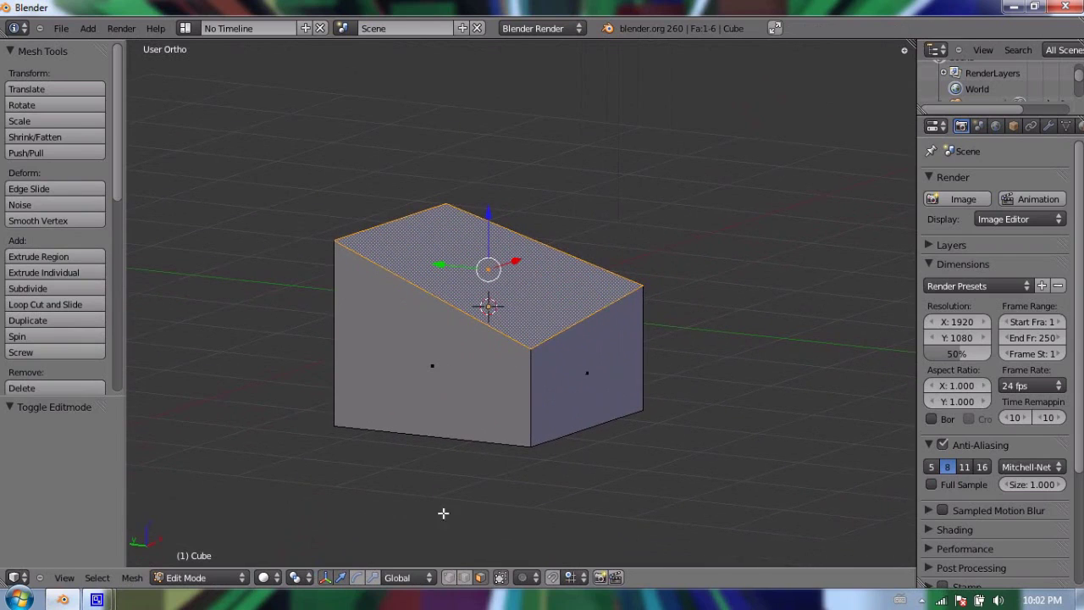
click(449, 579)
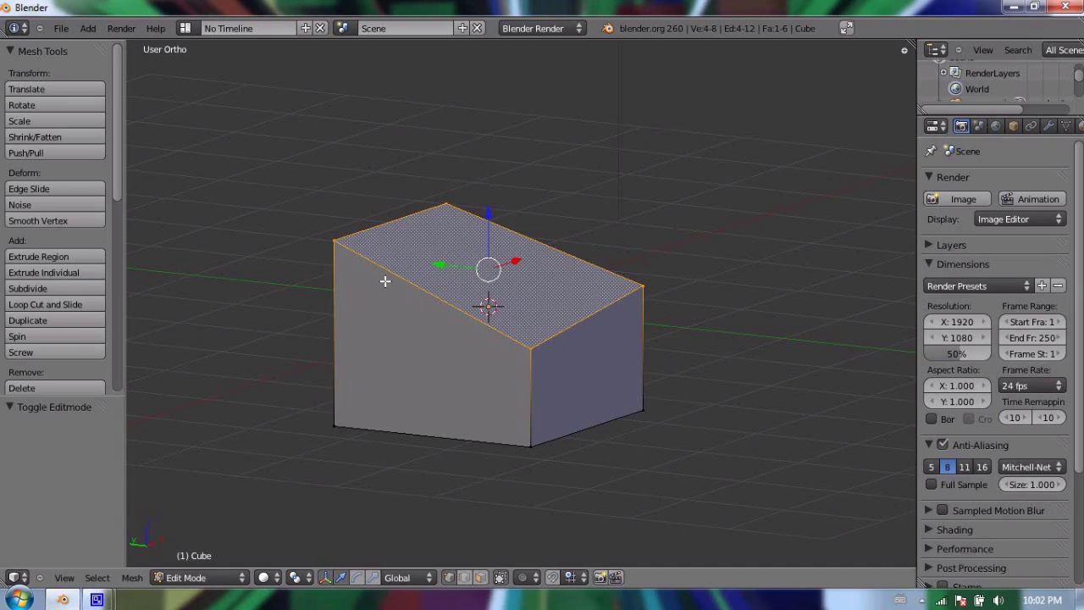
key(Tab)
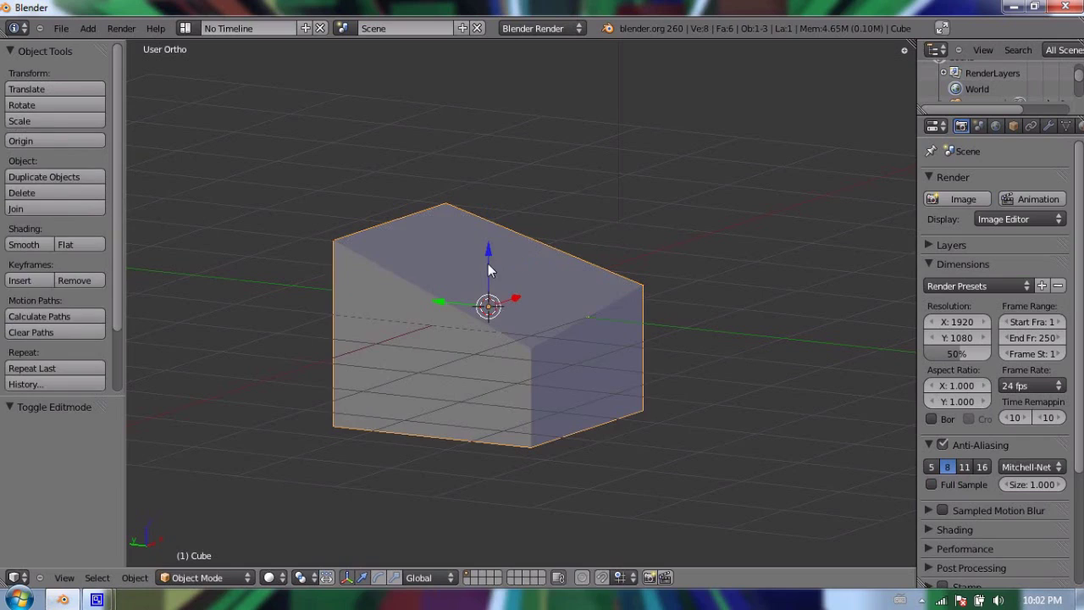
Delete the wedge, add a new Mesh > Cube, and enter Edit Mode on it.
key(x)
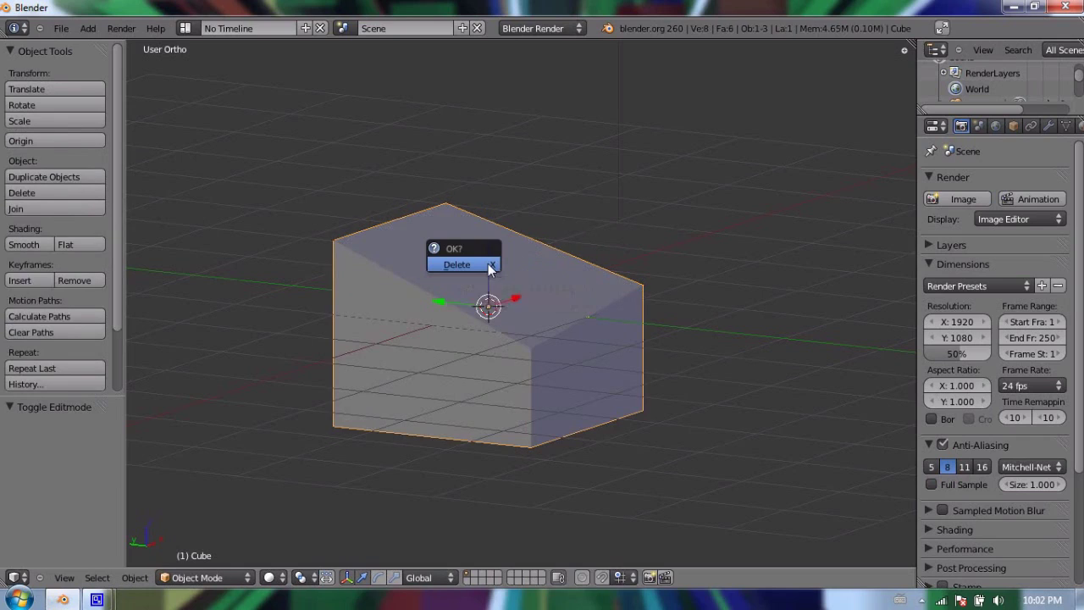
click(459, 265)
key(shift+a)
mouse_move(488, 264)
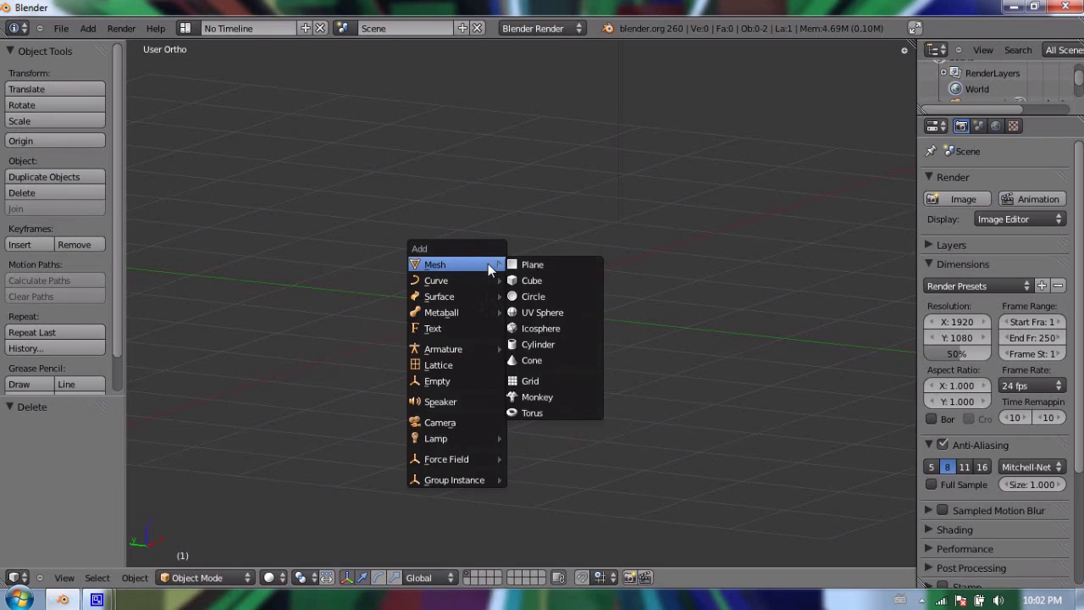
click(534, 280)
middle_drag(573, 254, 649, 249)
key(Tab)
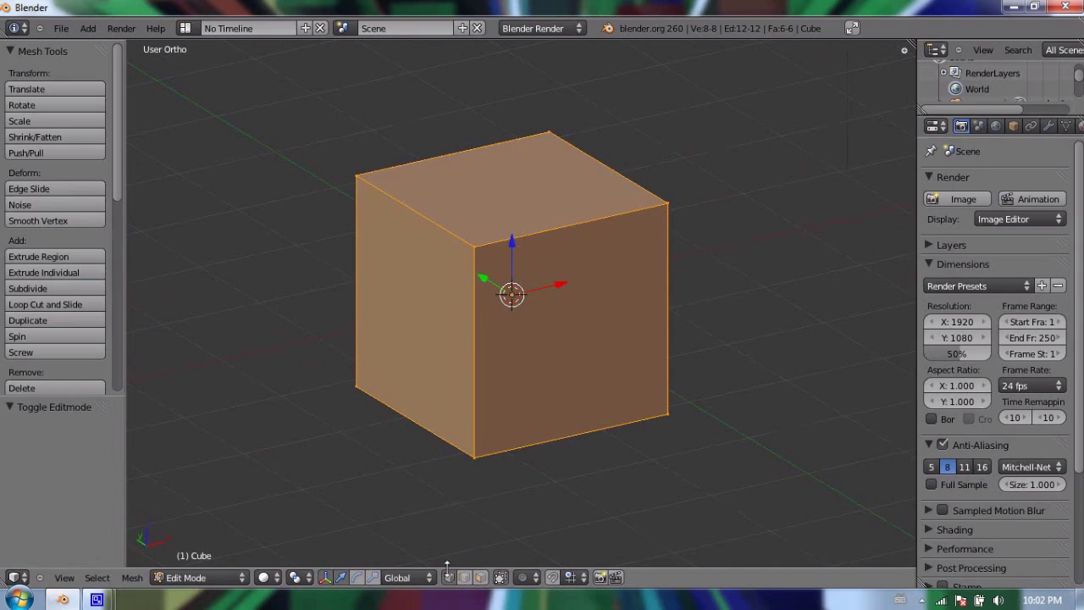
In face select mode, select only the new cube's right face.
scroll(430, 321, down, 2)
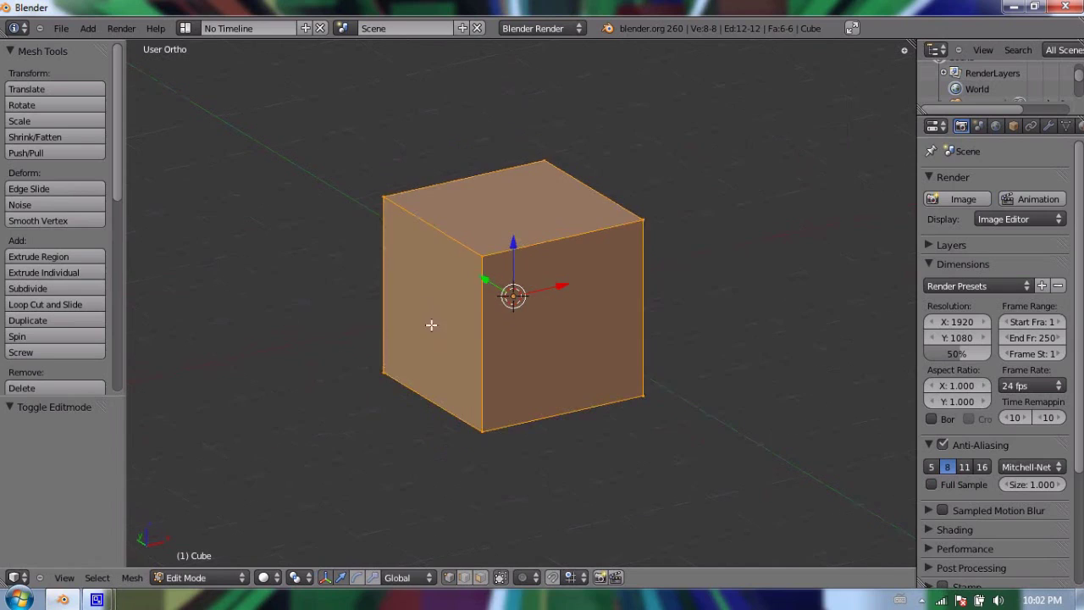
click(480, 576)
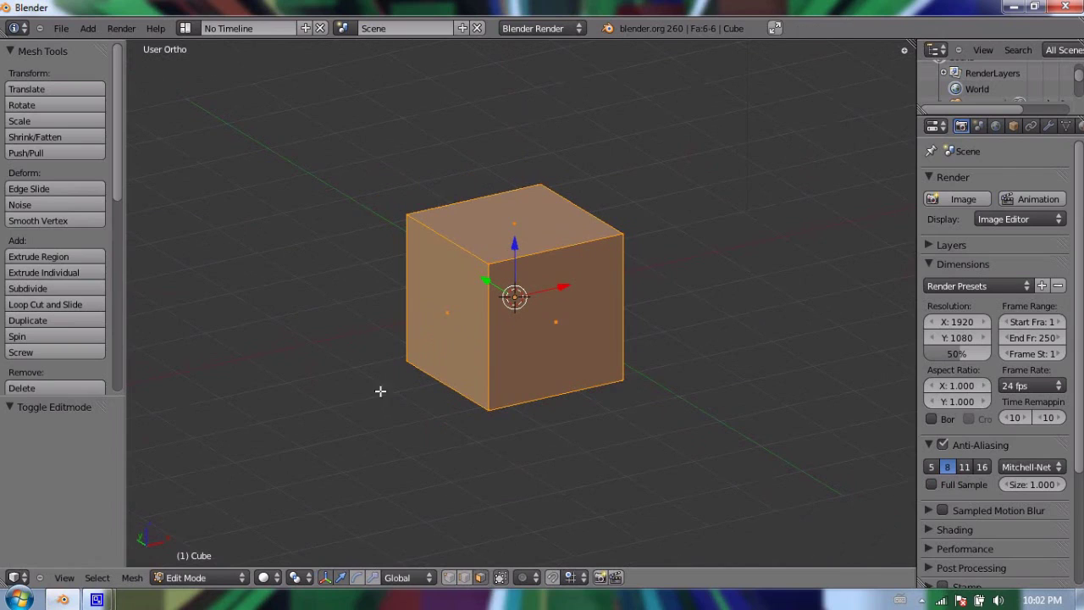
middle_drag(343, 295, 620, 276)
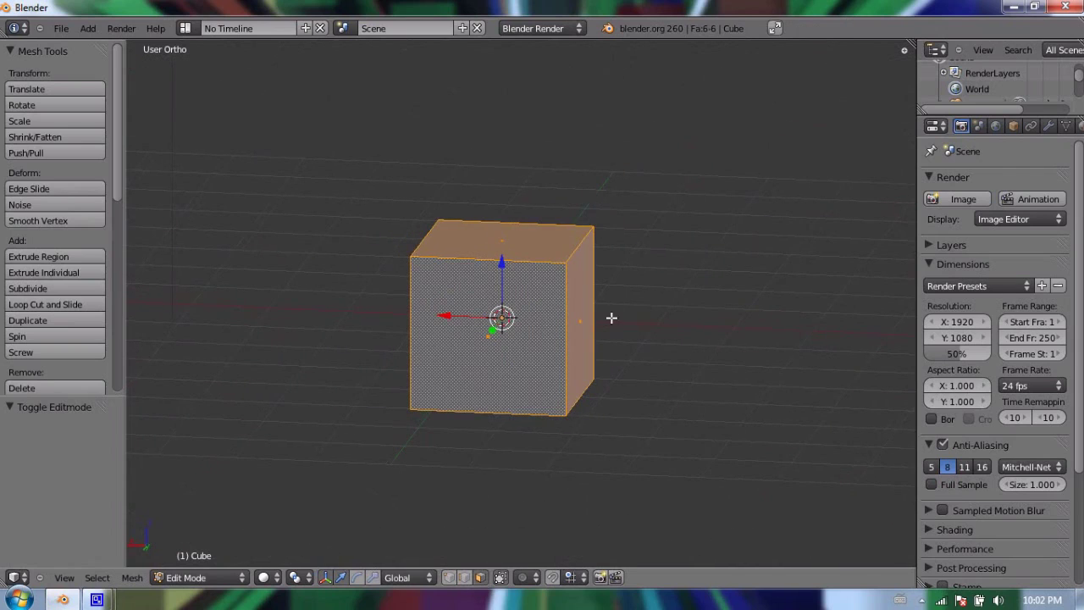
right_click(583, 282)
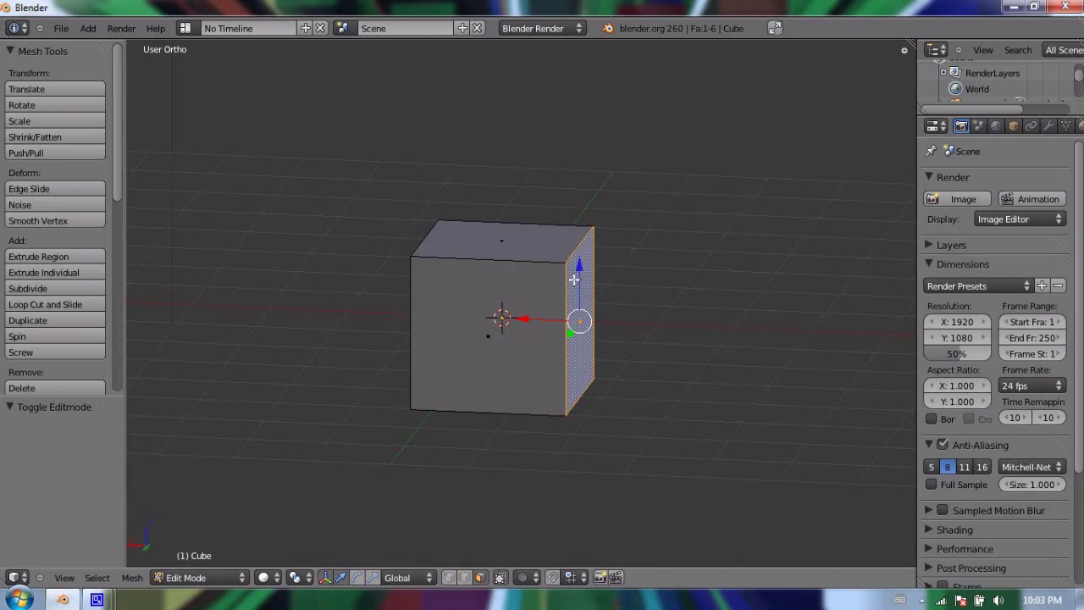
middle_drag(414, 314, 474, 317)
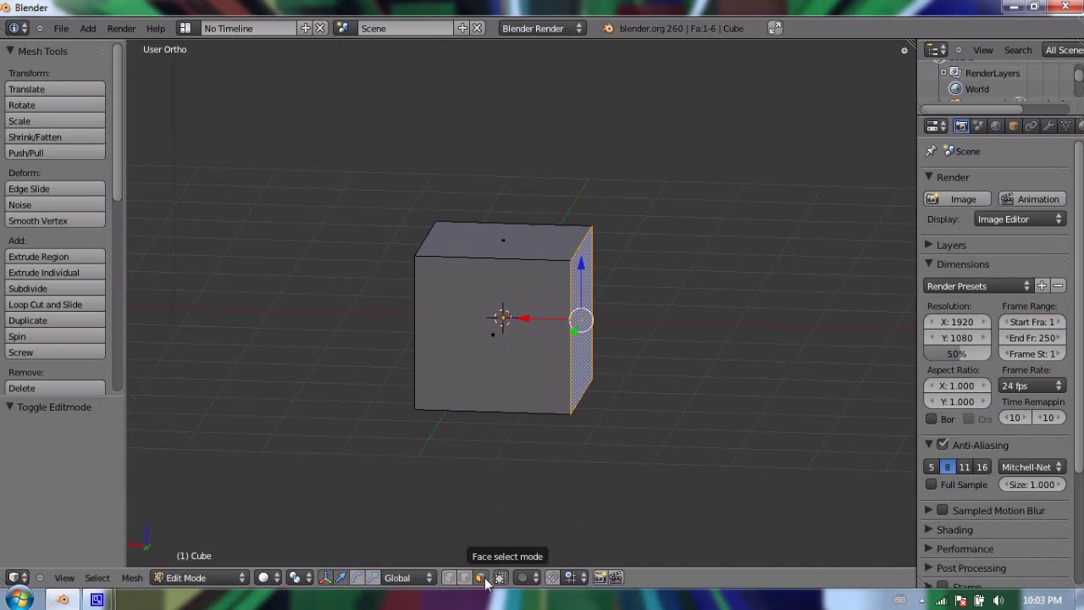
Extrude the right face into a second block and select that block's top face.
key(e)
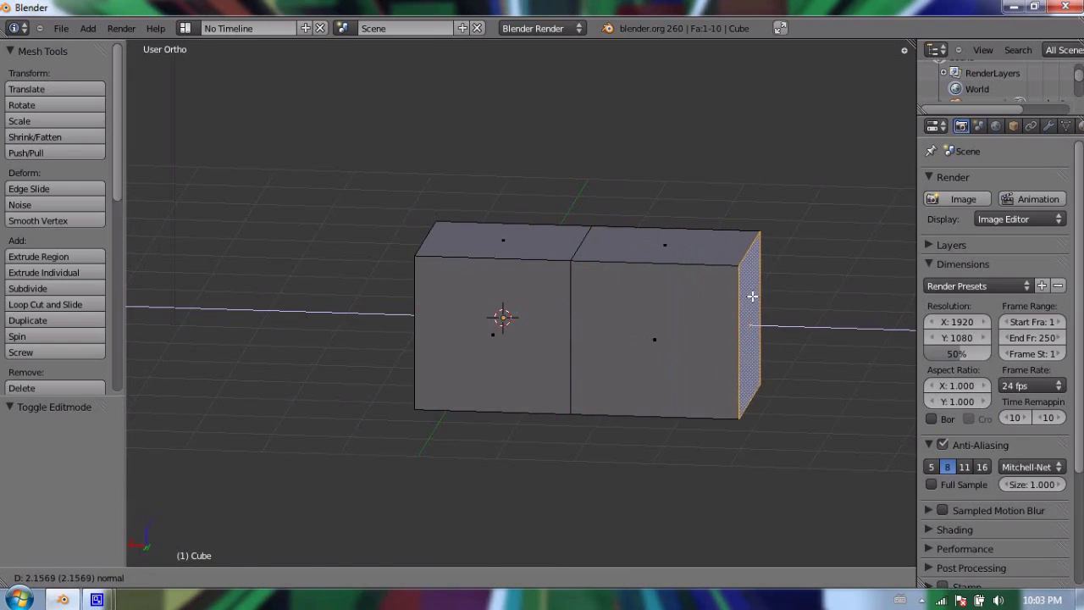
click(729, 290)
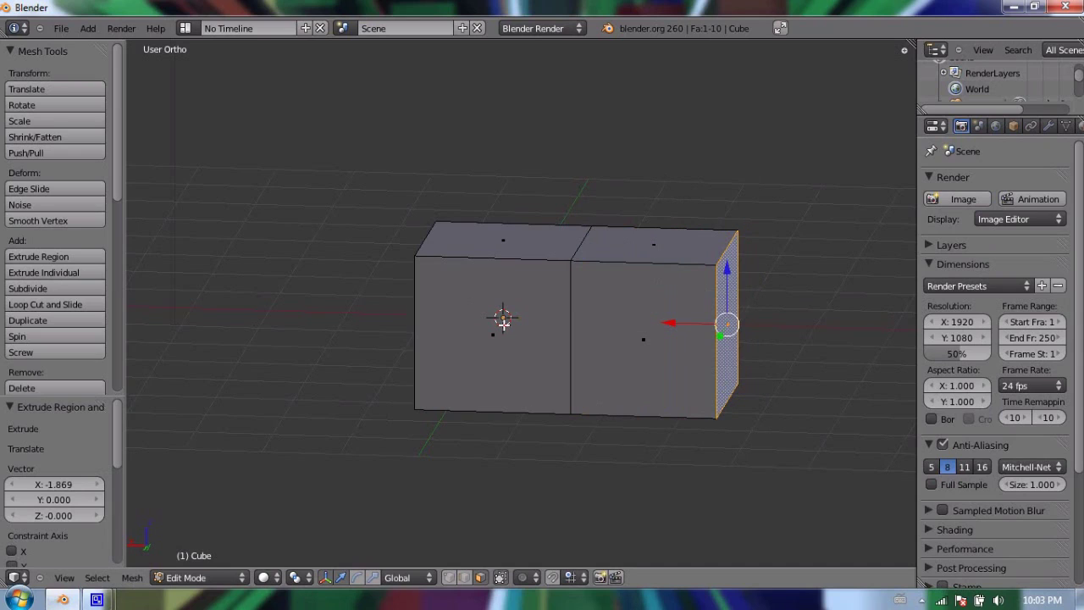
middle_drag(619, 296, 527, 328)
right_click(527, 328)
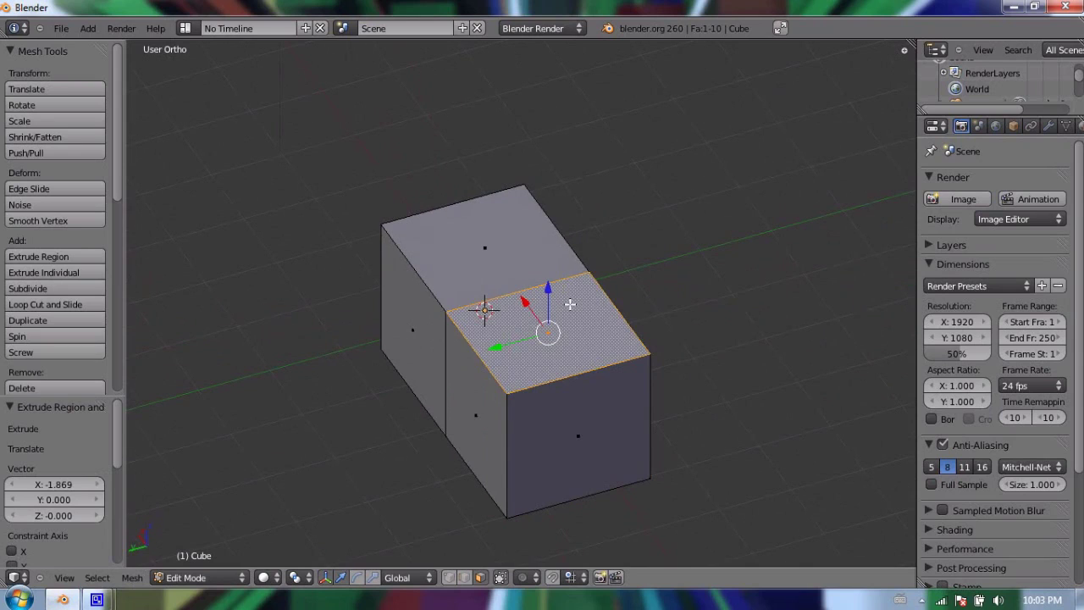
Extrude the top face upward three times into a three-level column.
key(e)
click(599, 171)
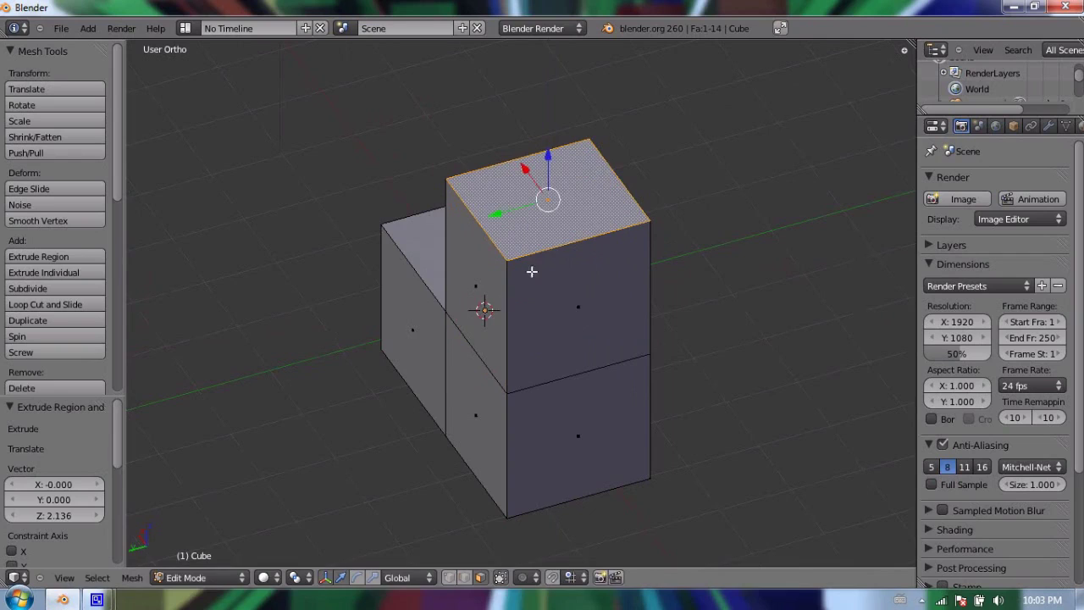
middle_drag(599, 172, 644, 239)
key(e)
click(666, 102)
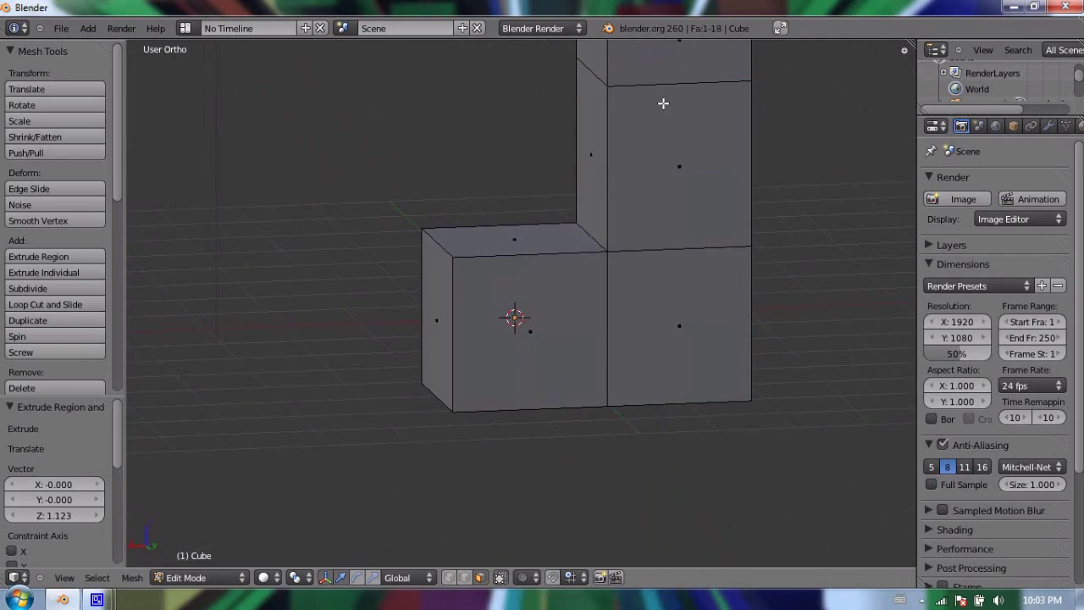
scroll(653, 200, down, 4)
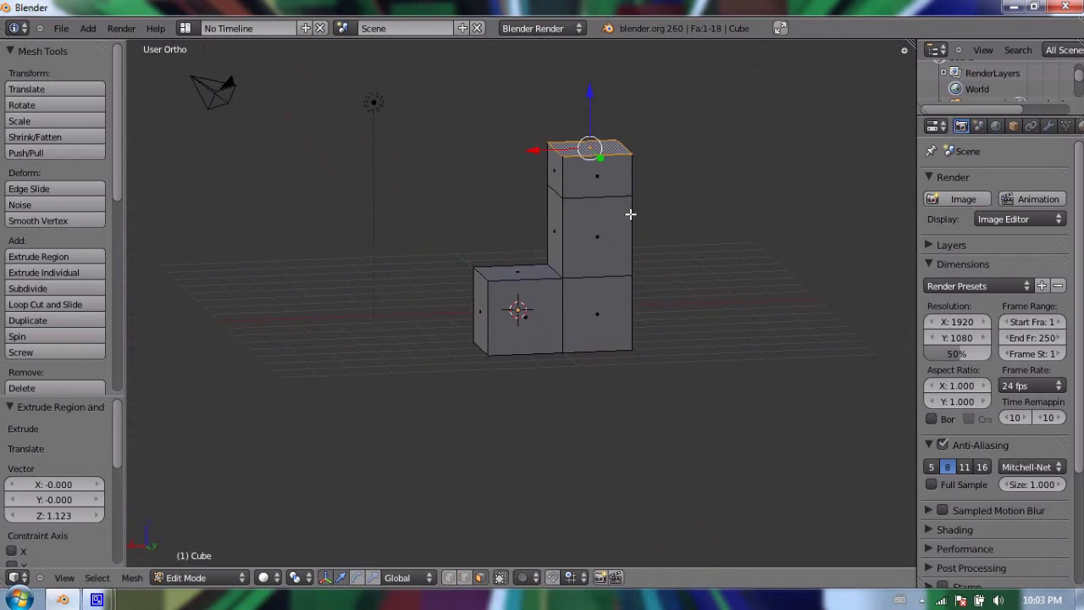
key(e)
click(639, 161)
middle_drag(579, 218, 583, 149)
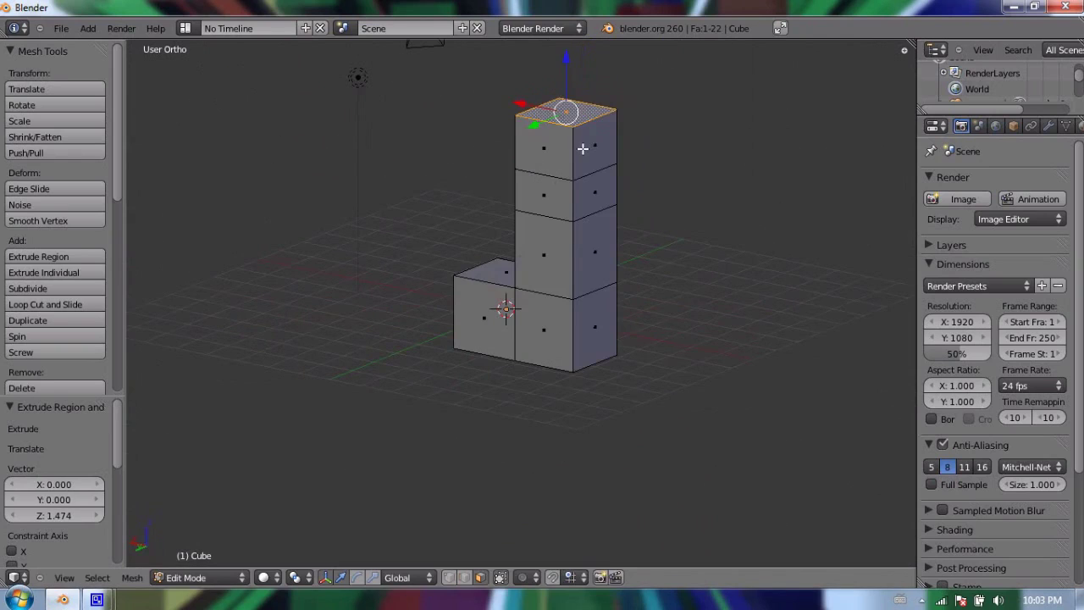
Extrude the column top sideways, then undo the extrusions back toward one cube.
key(e)
click(673, 157)
middle_drag(624, 317, 380, 319)
key(ctrl+z)
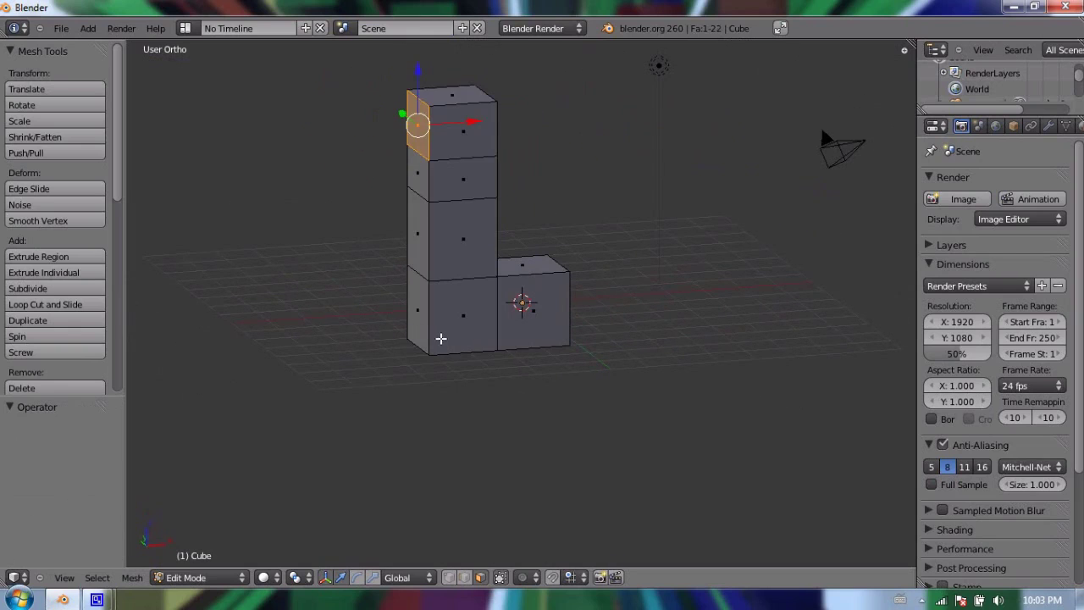
key(ctrl+z)
key(ctrl+z)
key(ctrl+z)
key(ctrl+z)
key(ctrl+z)
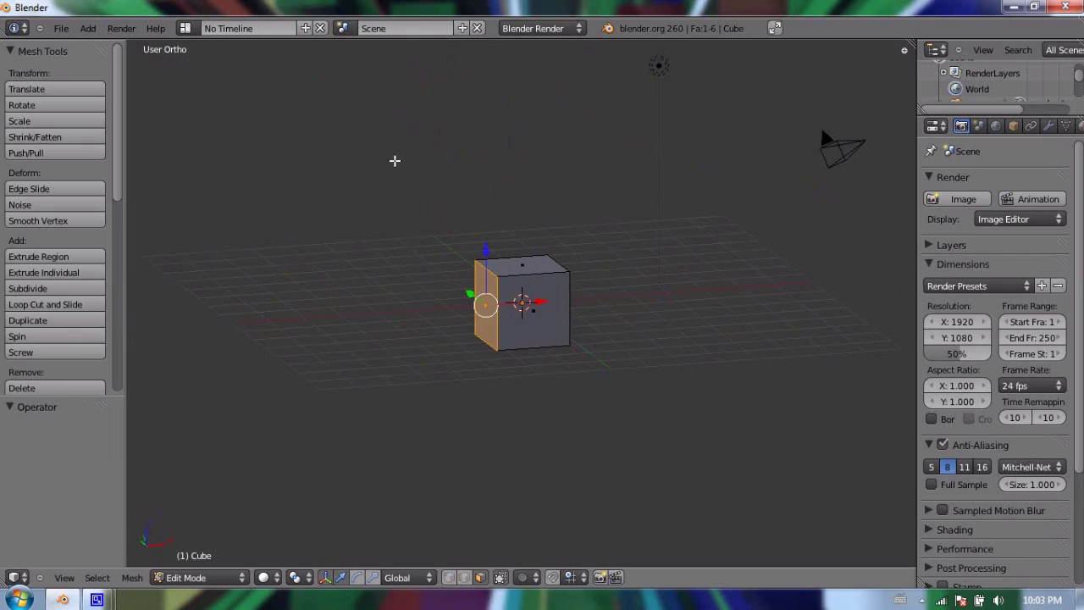
Select the cube's opposite end face and extrude it into a second block.
middle_drag(344, 283, 554, 273)
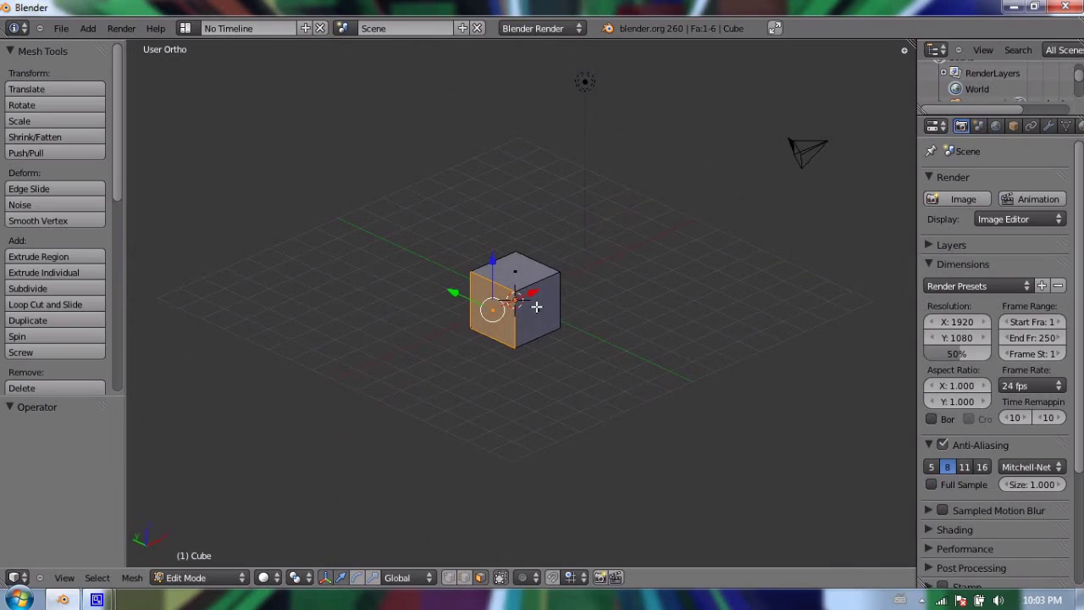
right_click(536, 306)
middle_drag(683, 266, 532, 306)
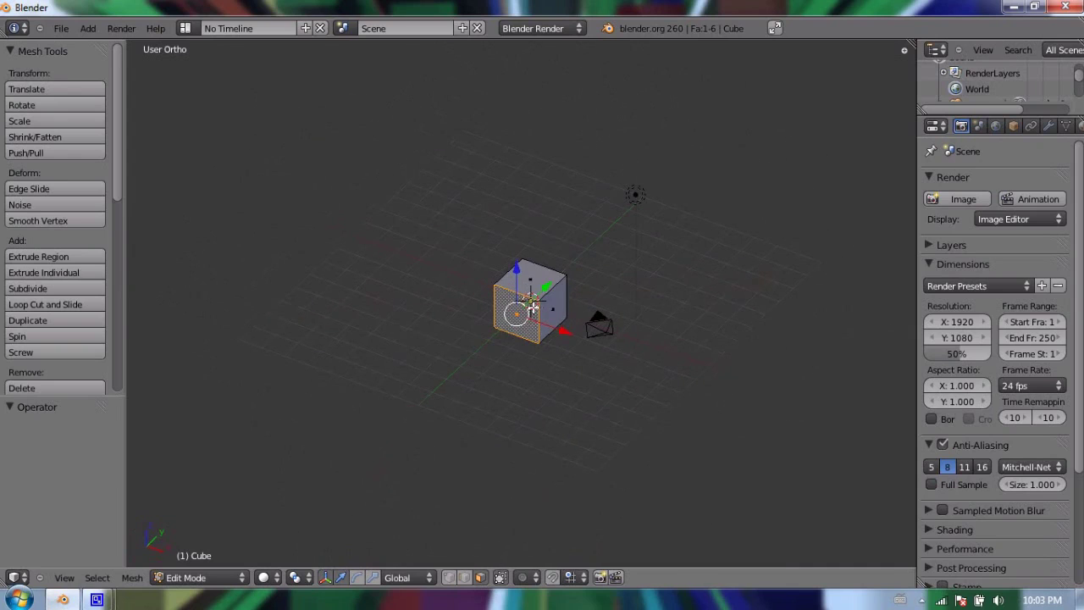
key(e)
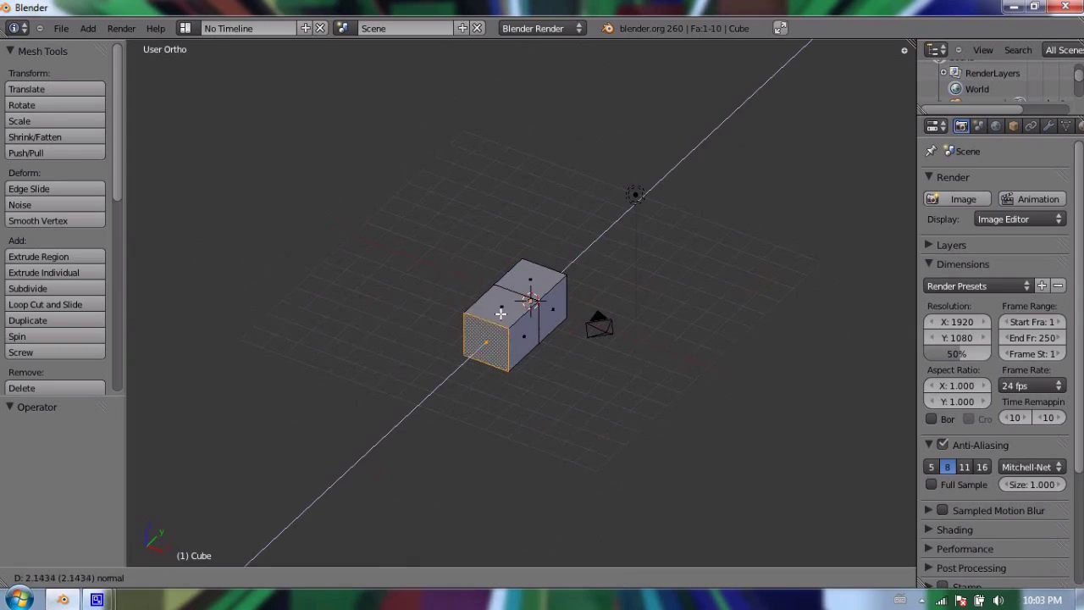
click(498, 313)
Extrude the end face once more to make a straight row of three blocks.
middle_drag(498, 313, 437, 262)
key(e)
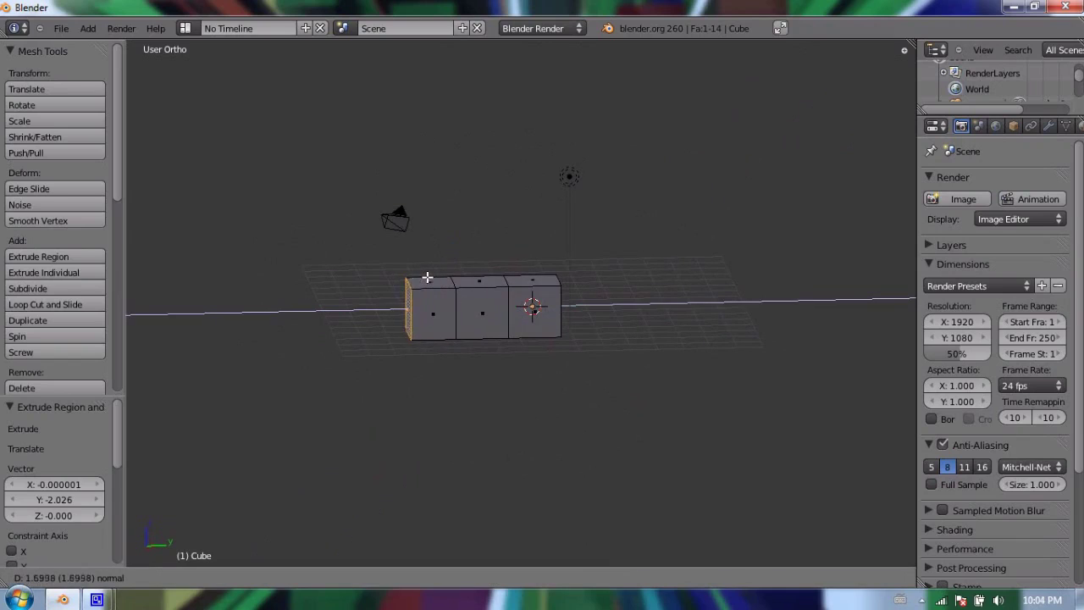
click(419, 269)
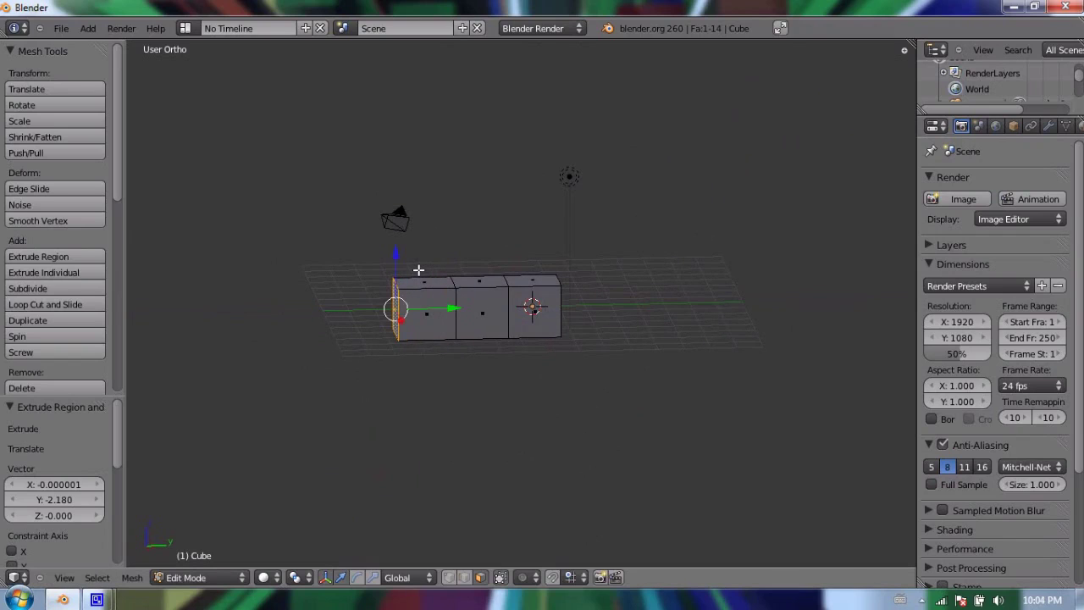
middle_drag(388, 303, 616, 347)
scroll(617, 347, up, 4)
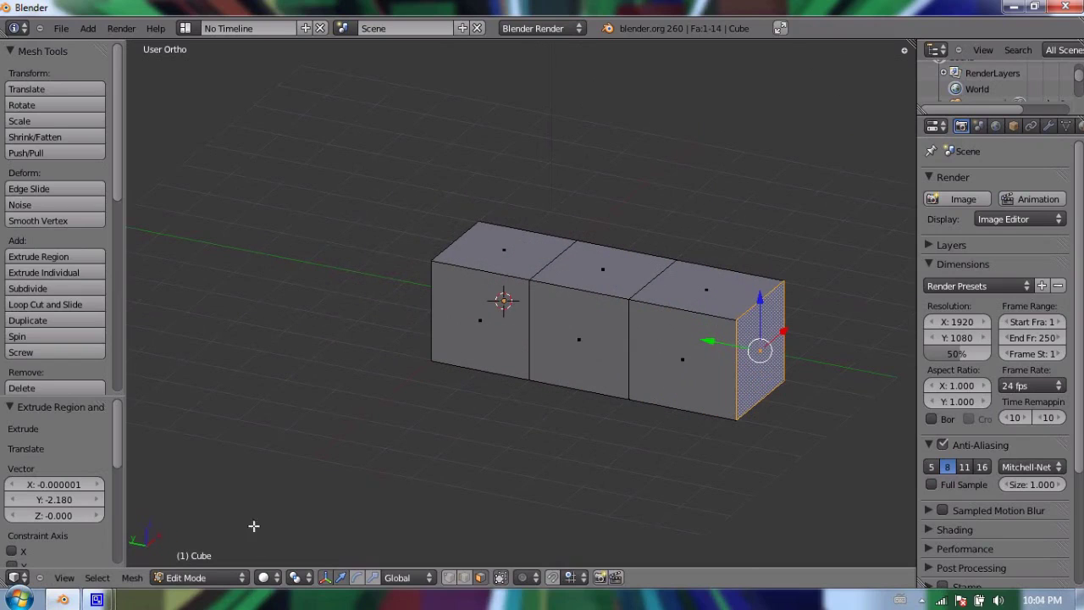
click(267, 577)
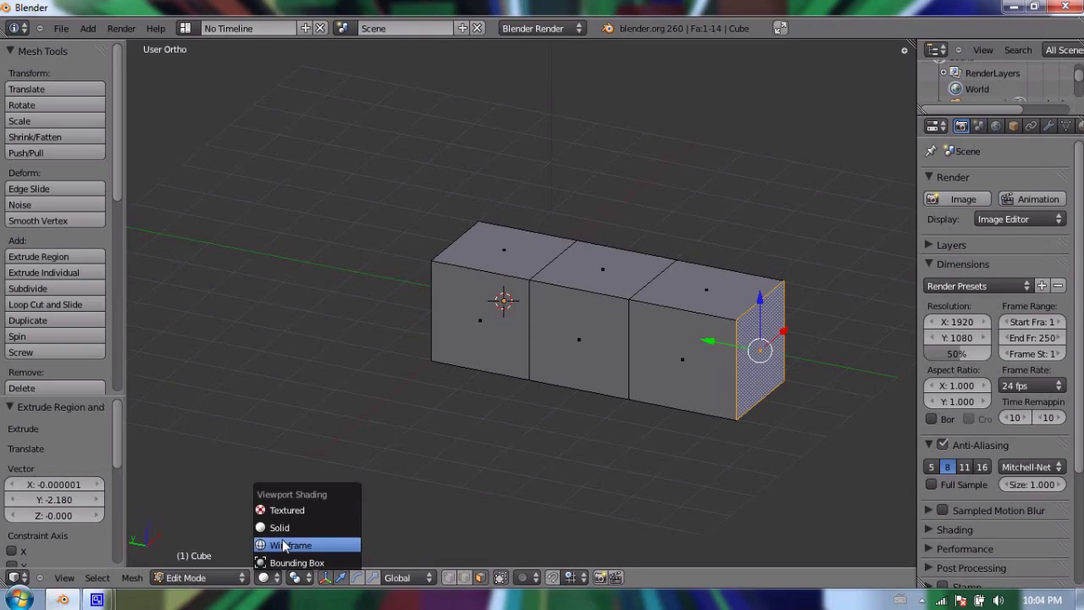
Inspect the three-block box in wireframe shading, orbiting and panning to its end face.
click(286, 546)
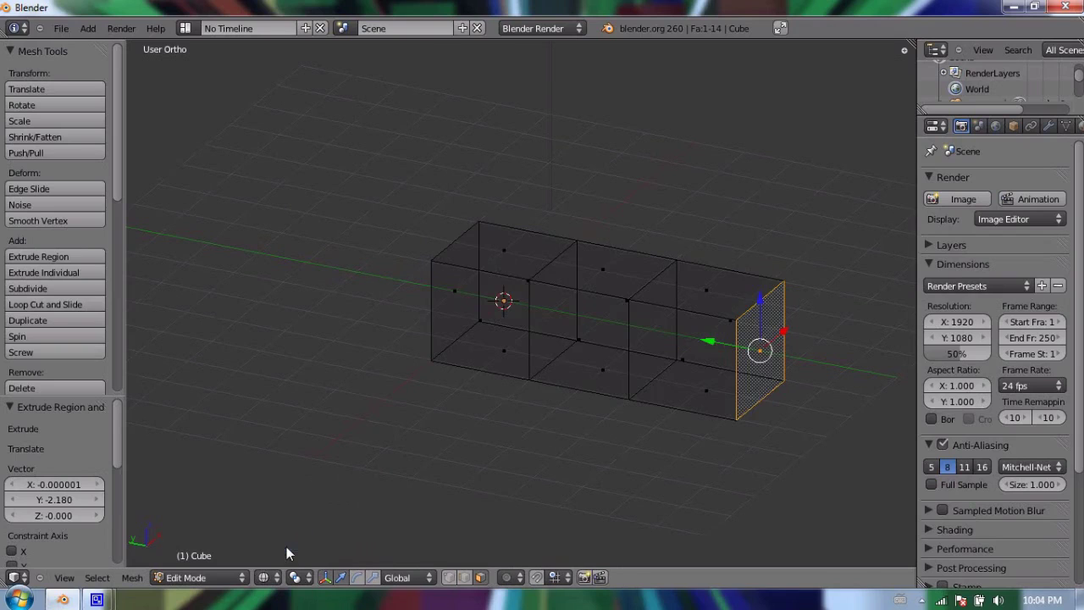
middle_drag(587, 441, 349, 416)
scroll(385, 279, up, 4)
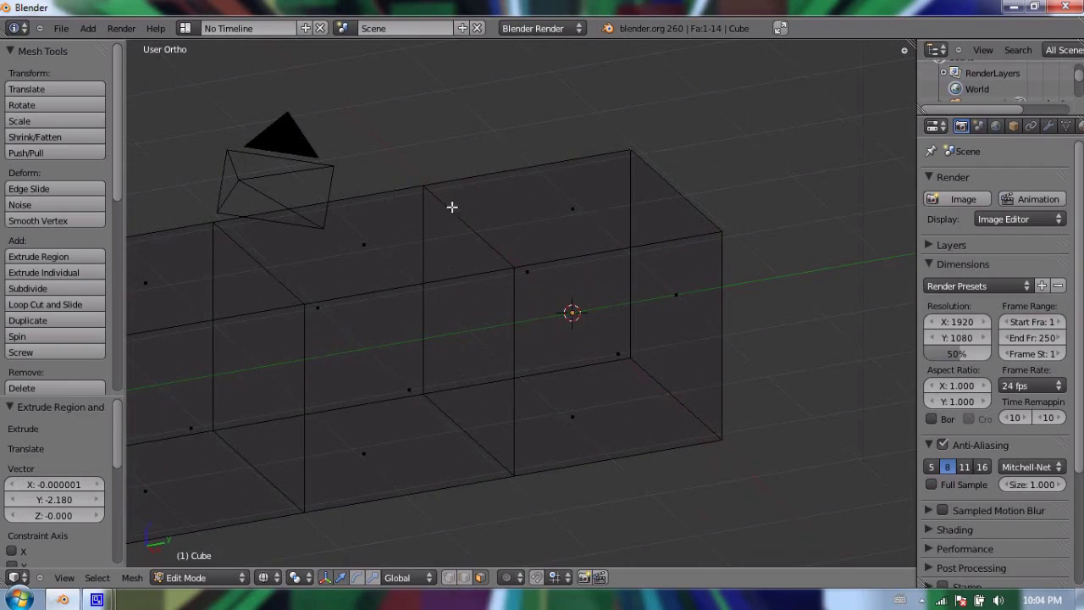
shift+middle_drag(243, 376, 474, 340)
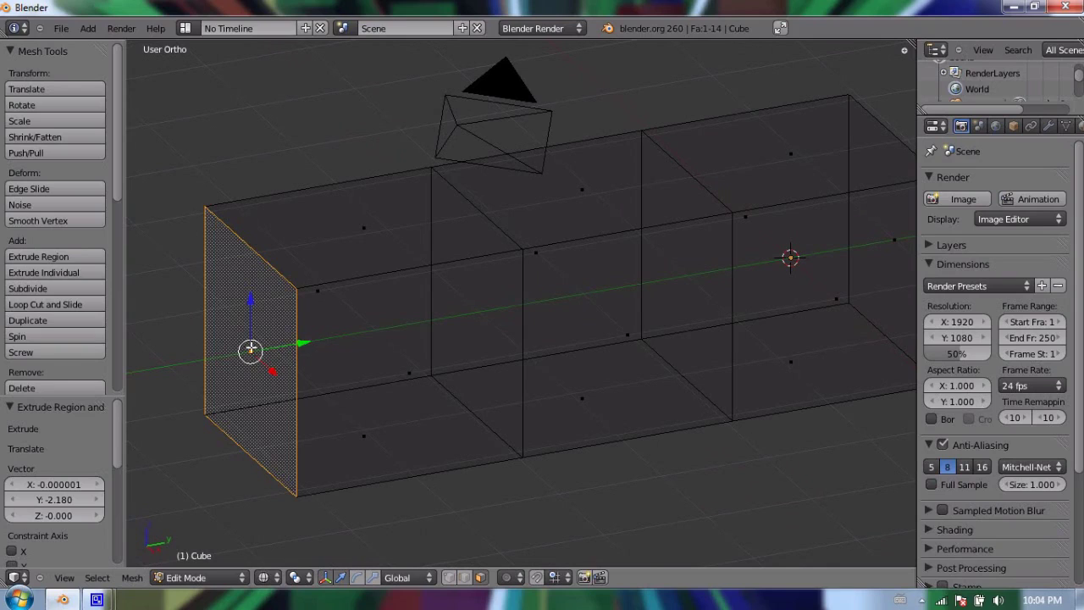
ctrl+scroll(205, 339, up, 5)
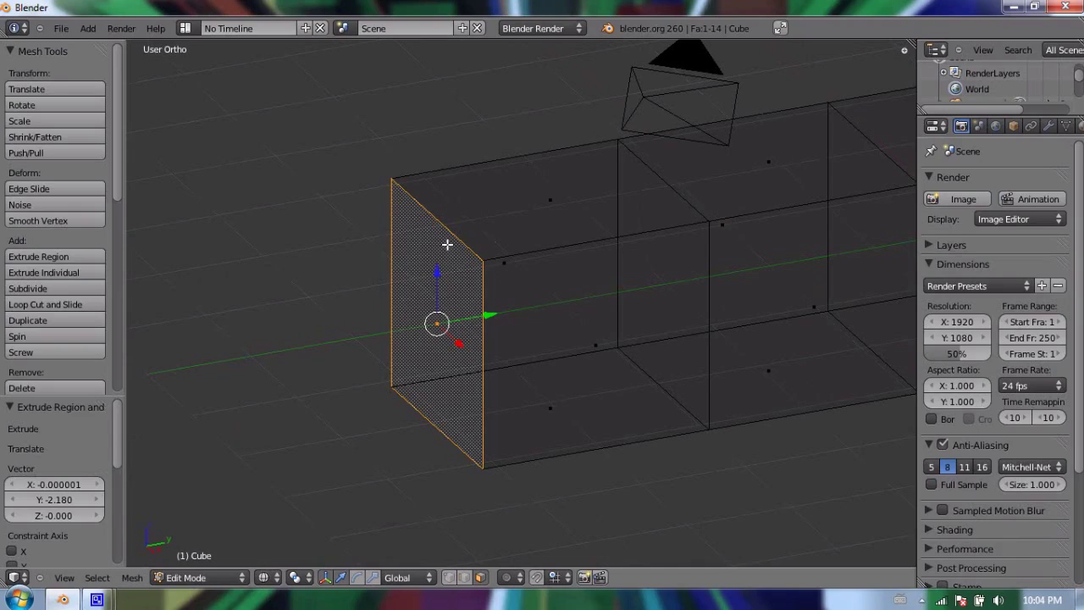
click(264, 577)
Return to solid shading and select the three faces along one long side.
click(285, 527)
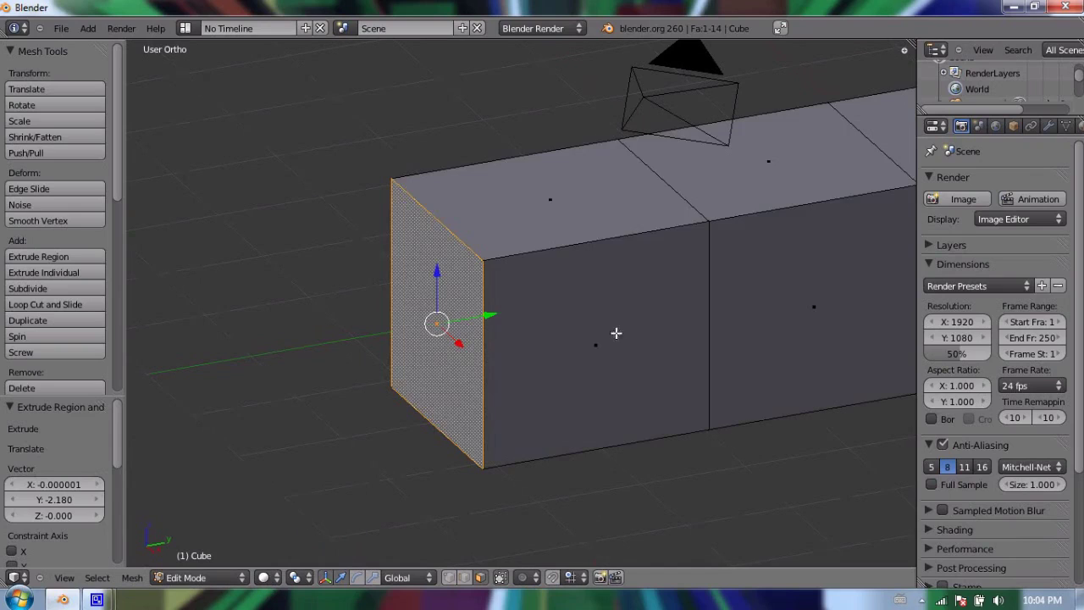
mouse_move(618, 331)
middle_down()
mouse_move(678, 334)
mouse_move(535, 353)
mouse_move(746, 339)
mouse_move(496, 382)
middle_up()
right_click(581, 264)
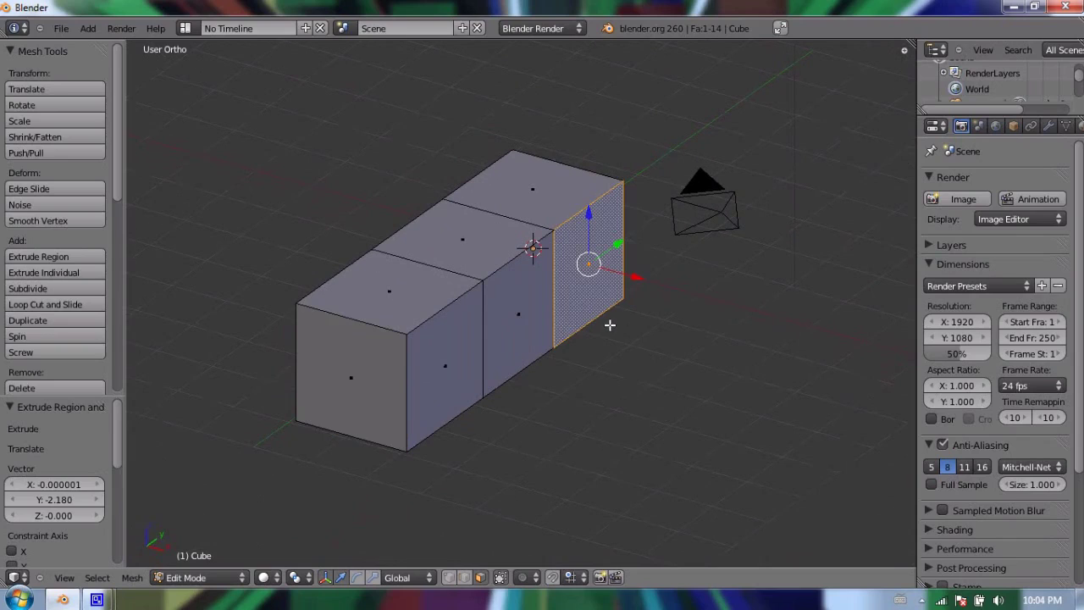
shift+right_click(517, 313)
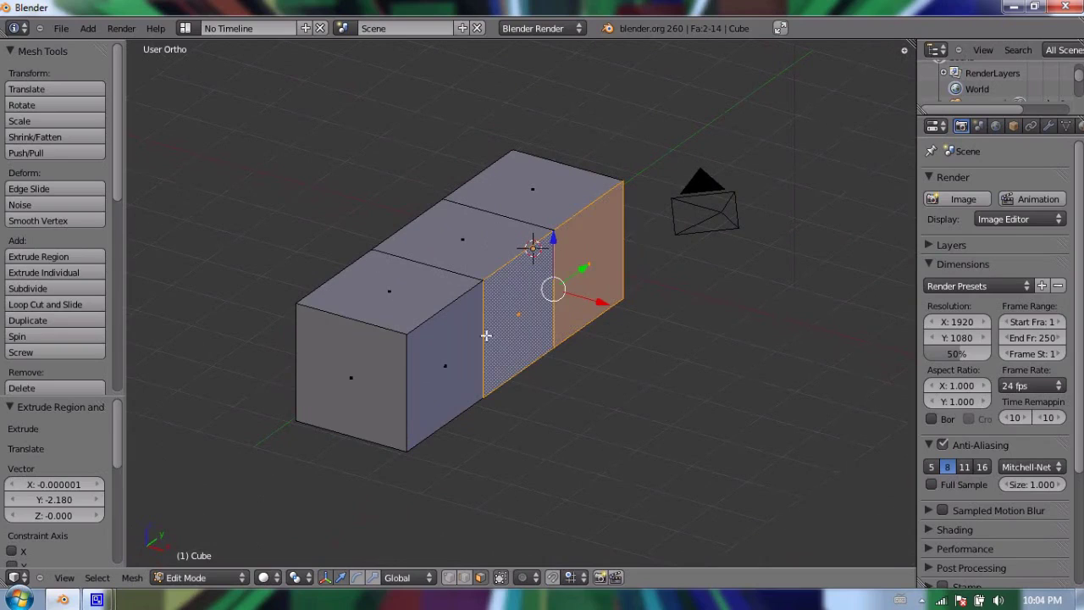
shift+right_click(451, 355)
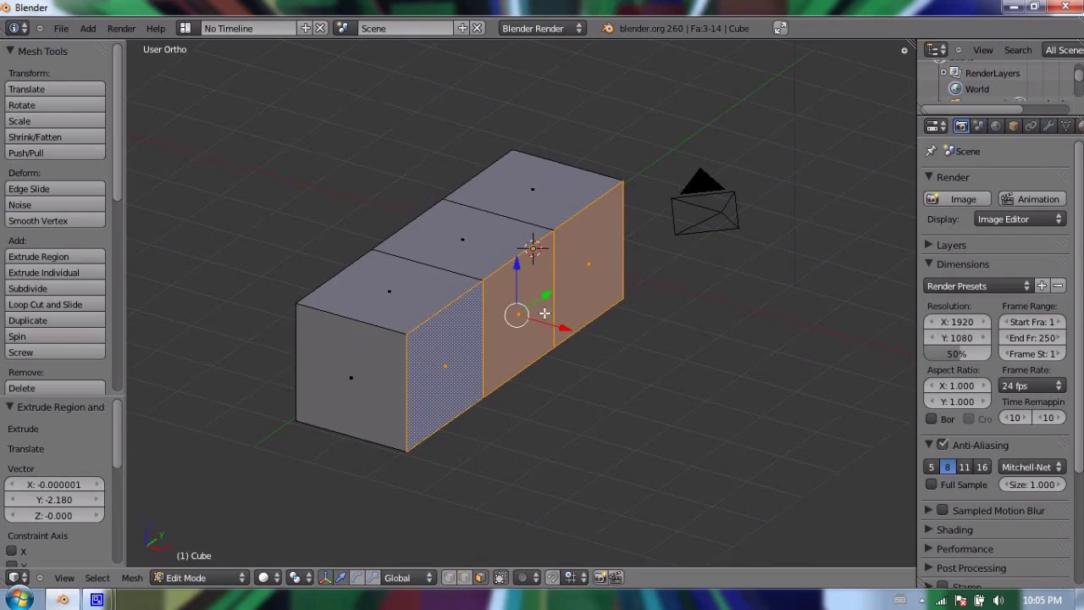
Extrude the three side faces outward to widen the box, undoing an accidental face move.
key(e)
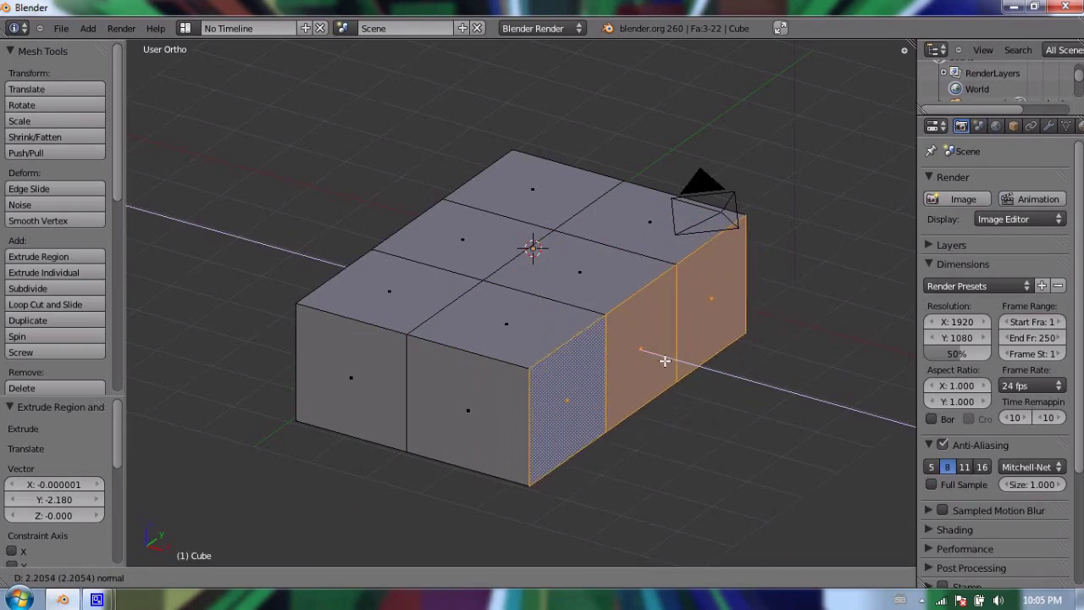
click(660, 356)
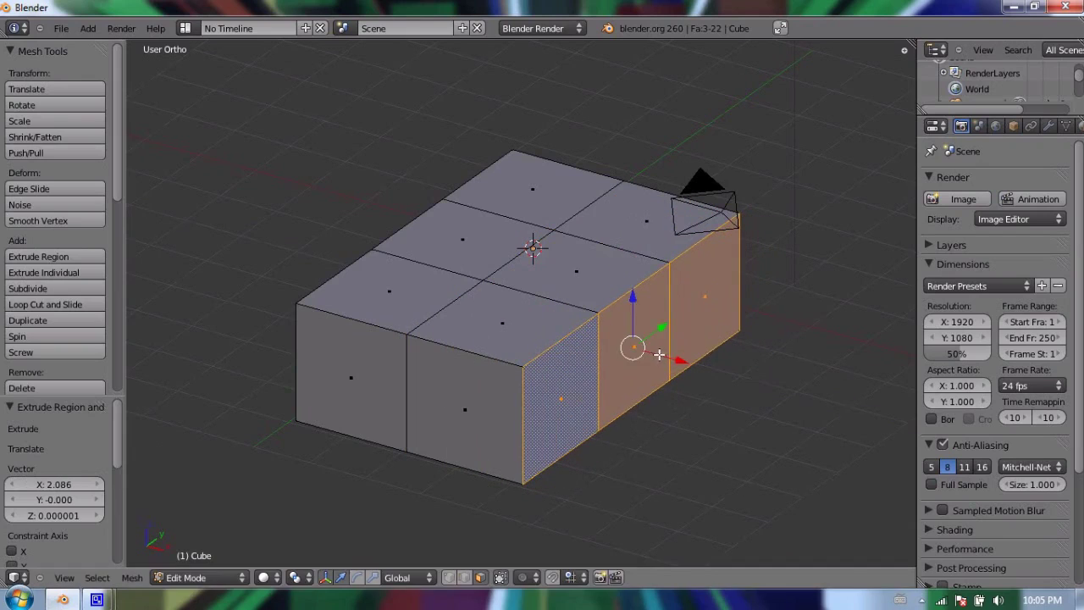
right_click(532, 386)
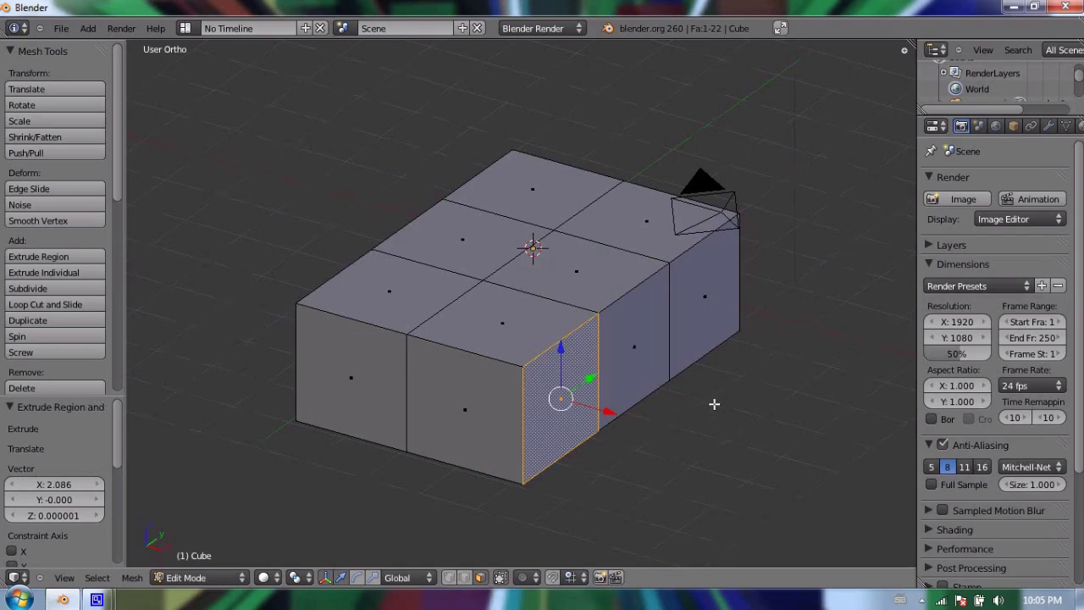
middle_drag(714, 404, 631, 376)
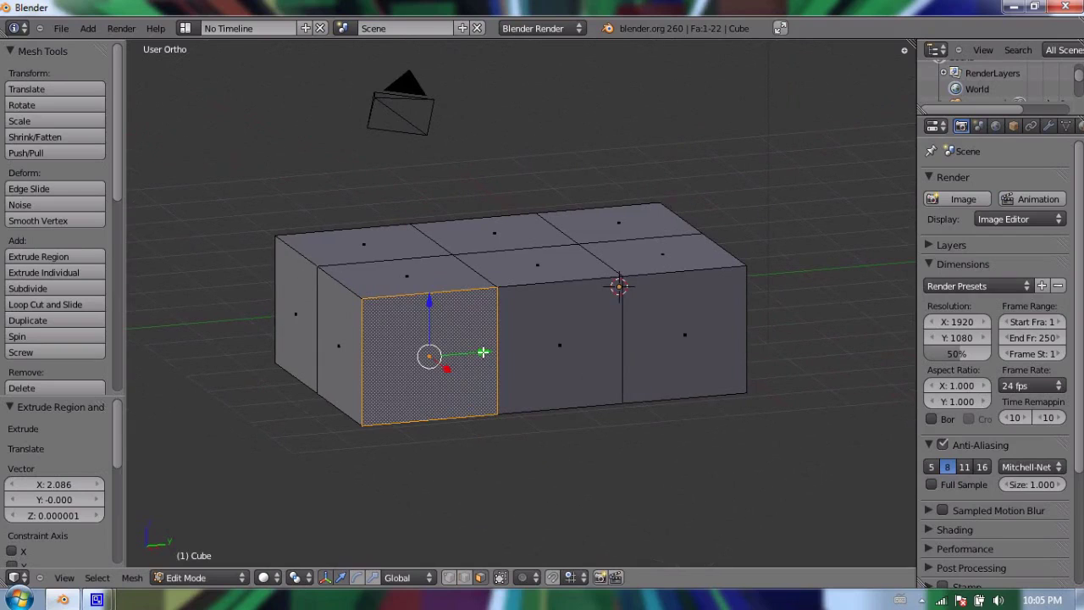
mouse_move(483, 352)
mouse_down()
mouse_move(399, 356)
mouse_move(544, 353)
mouse_move(477, 353)
mouse_move(490, 351)
mouse_up()
key(ctrl+z)
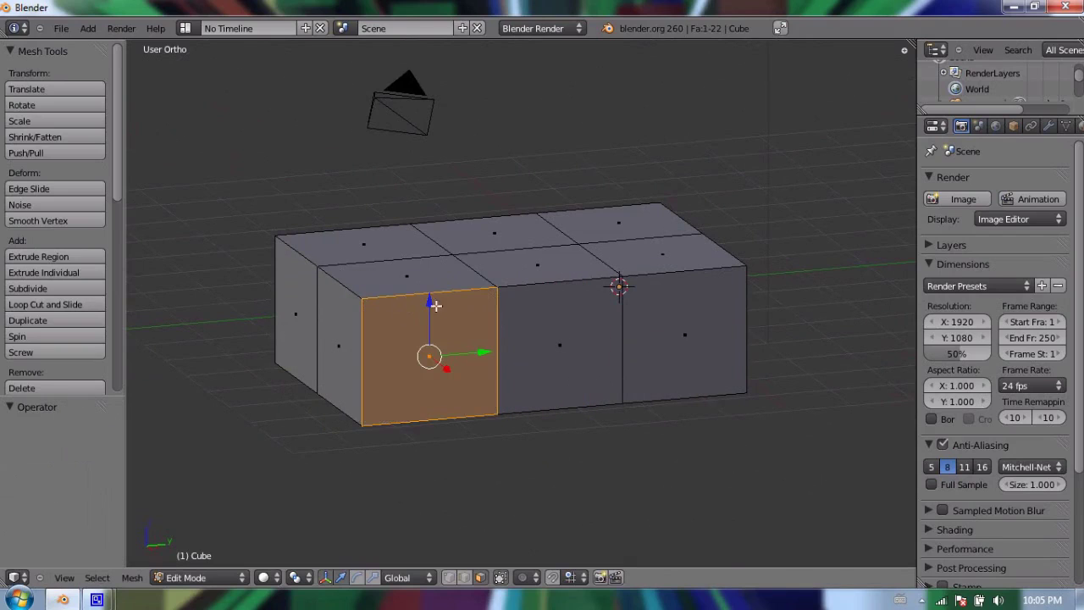
middle_drag(616, 317, 413, 377)
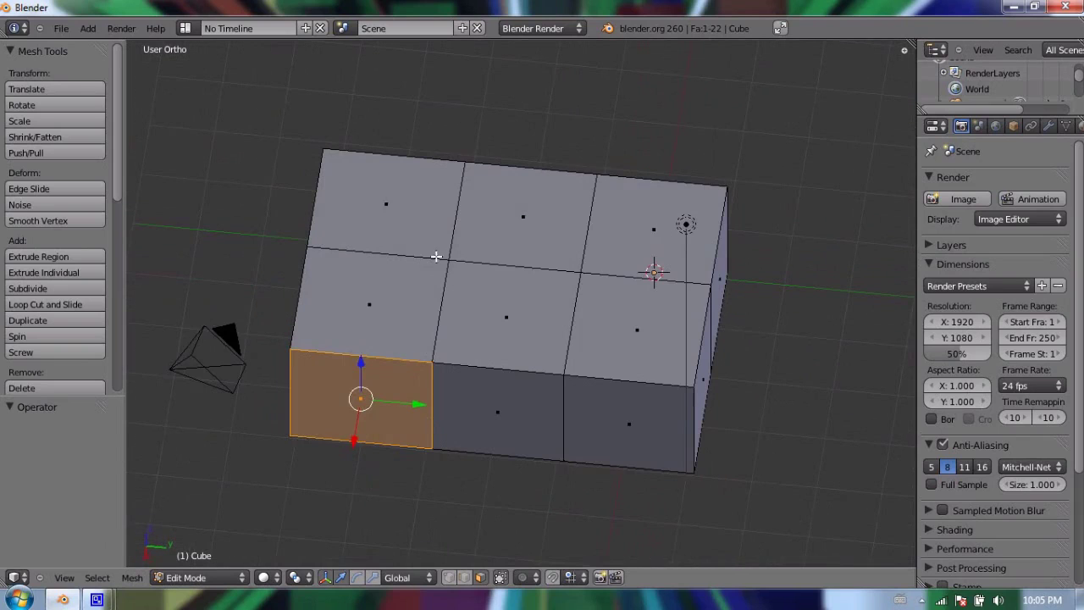
middle_drag(410, 264, 478, 314)
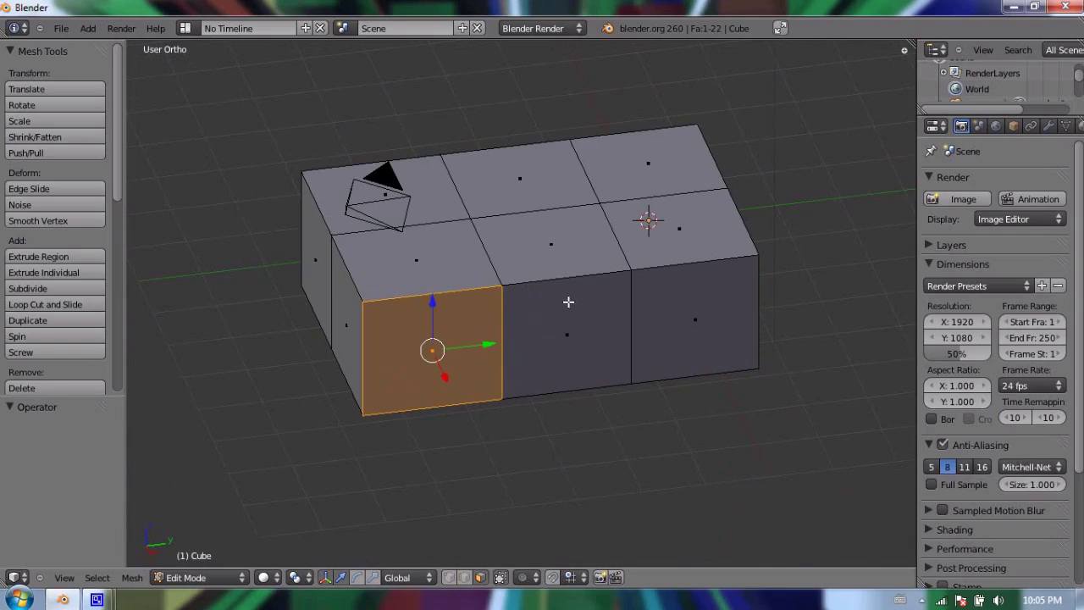
Select the new front row of three faces and extrude it outward into a three-by-three slab.
shift+click(584, 318)
shift+click(666, 305)
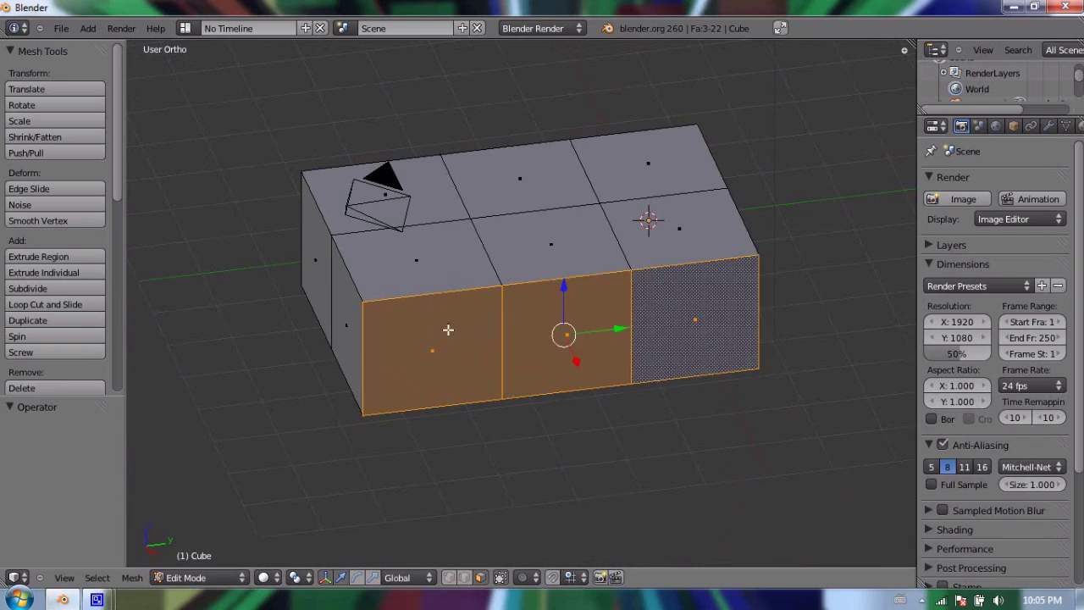
middle_drag(484, 339, 556, 327)
key(e)
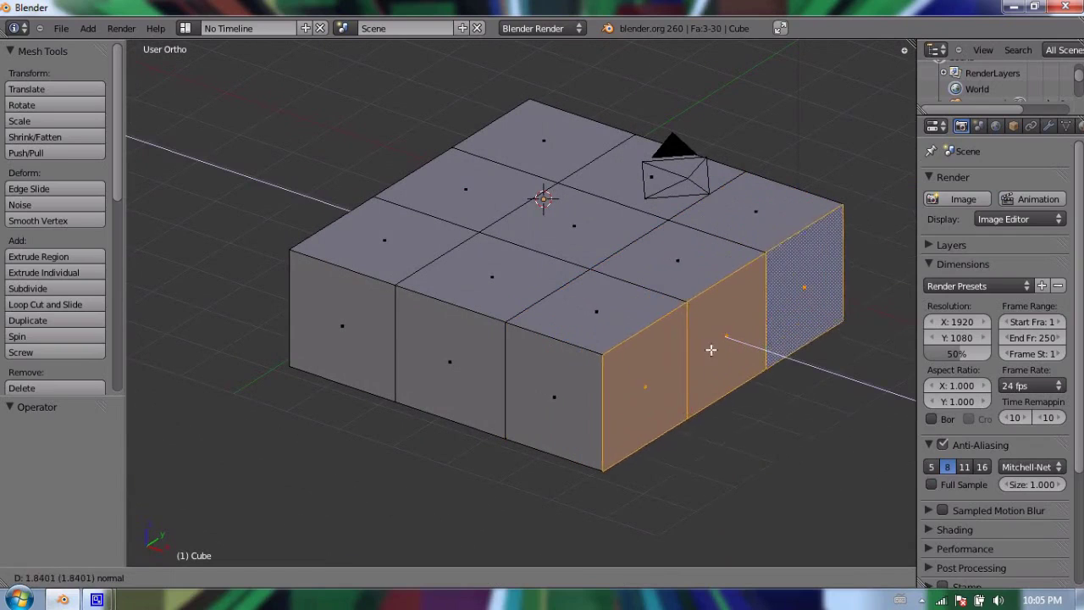
click(727, 344)
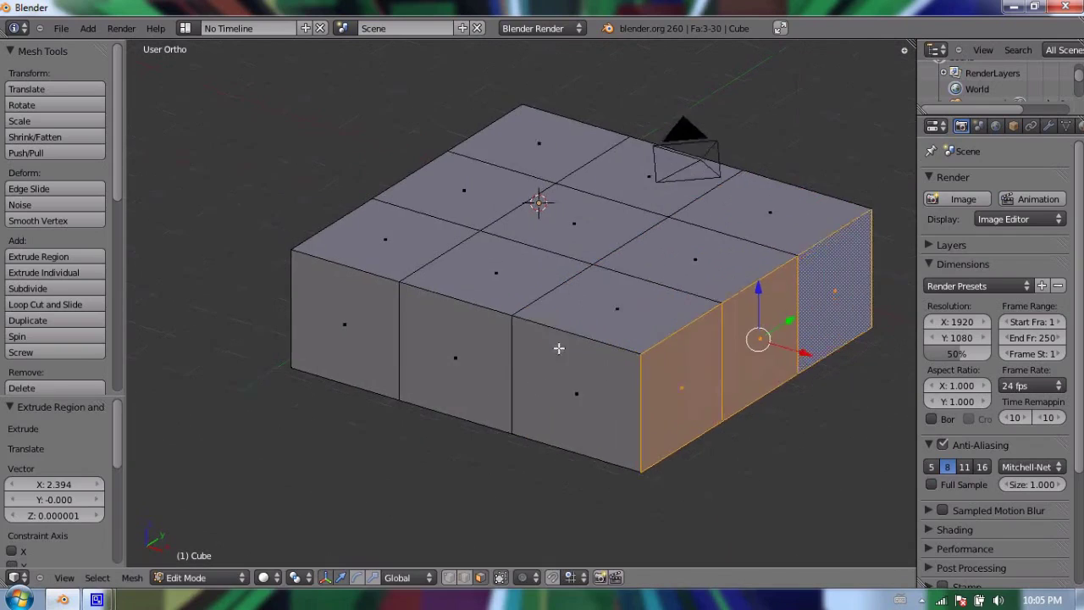
middle_drag(559, 346, 621, 395)
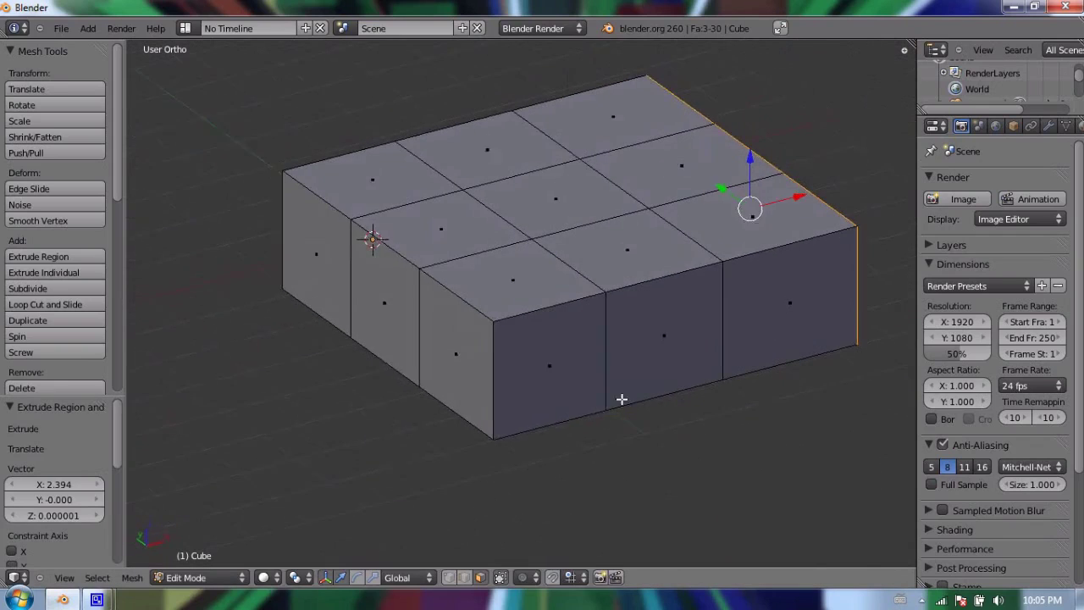
right_click(447, 232)
Extrude the four bottom corner faces down three times to form legs.
scroll(548, 387, down, 2)
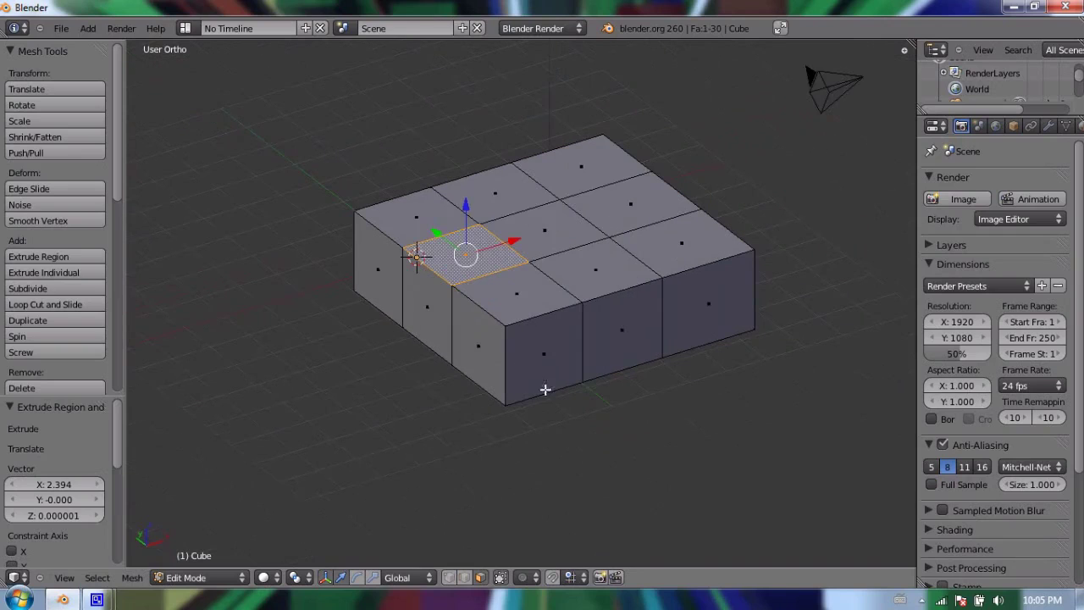
middle_drag(547, 387, 542, 239)
right_click(542, 241)
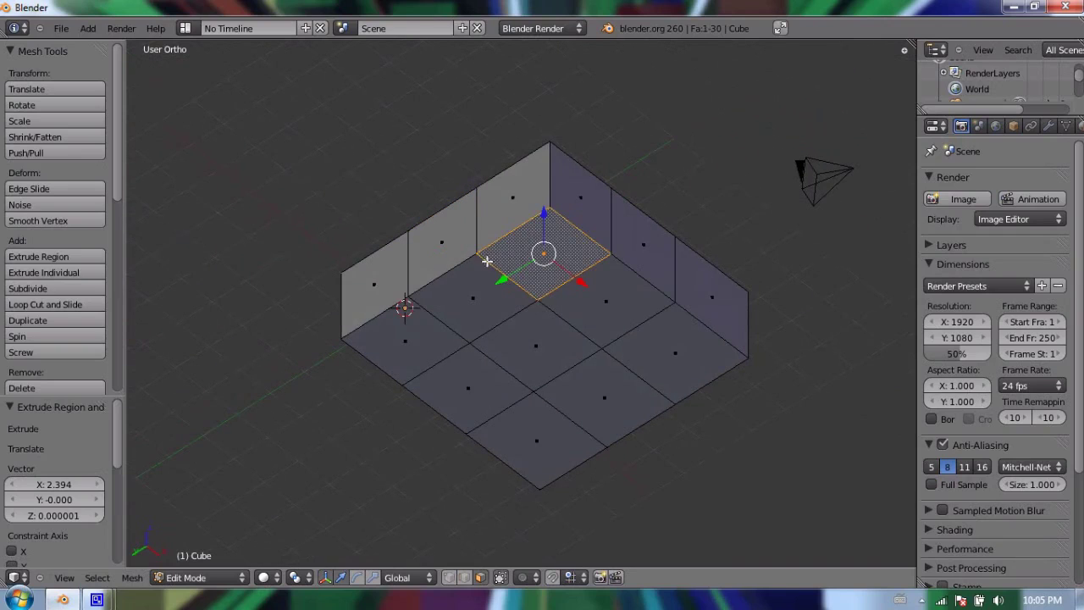
shift+right_click(385, 339)
shift+right_click(522, 445)
shift+right_click(644, 339)
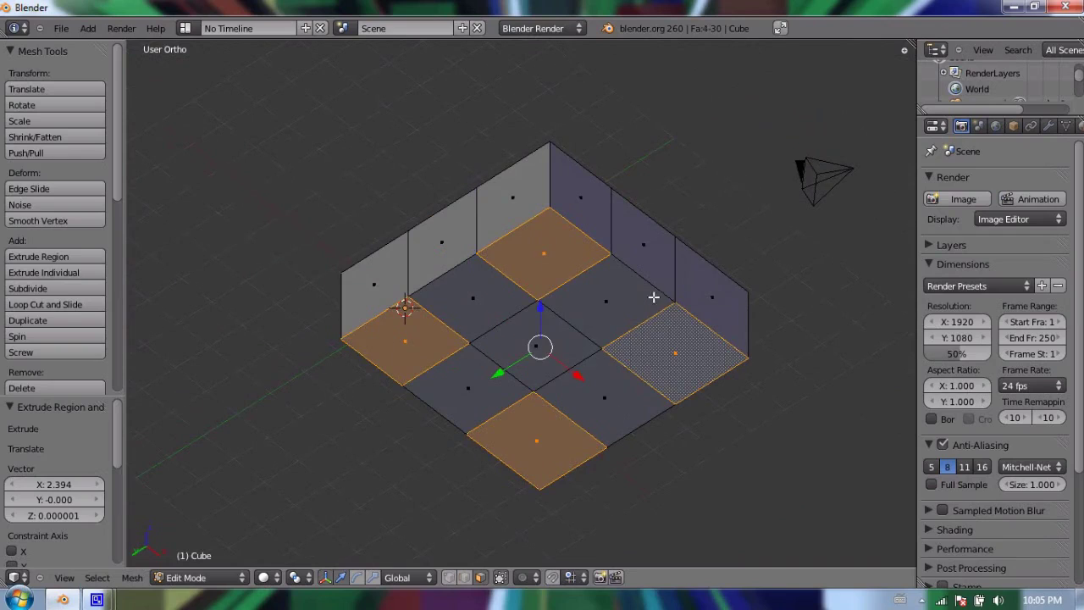
key(e)
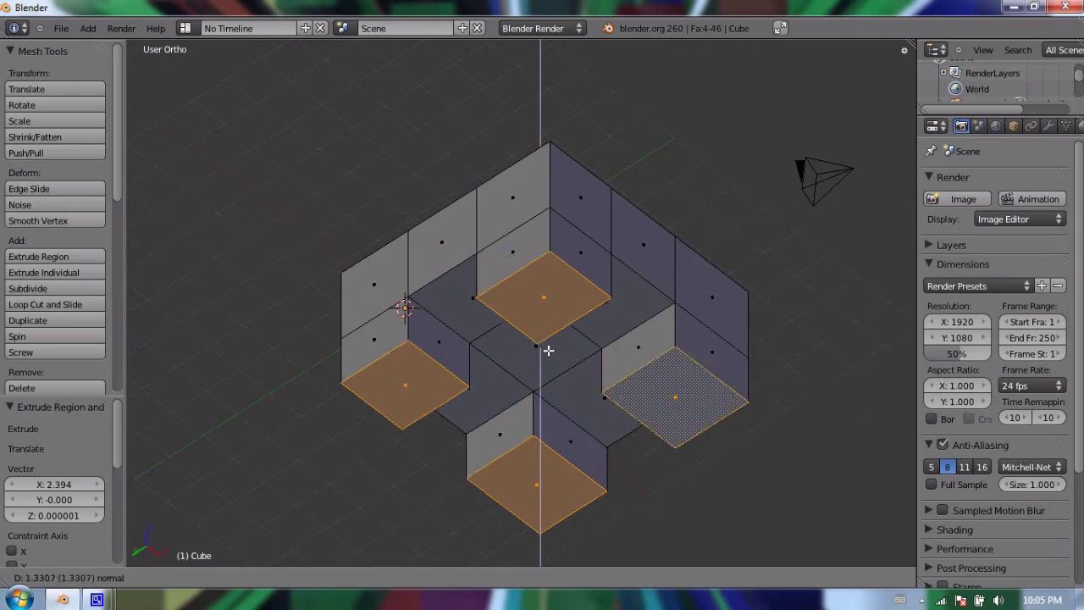
right_click(616, 363)
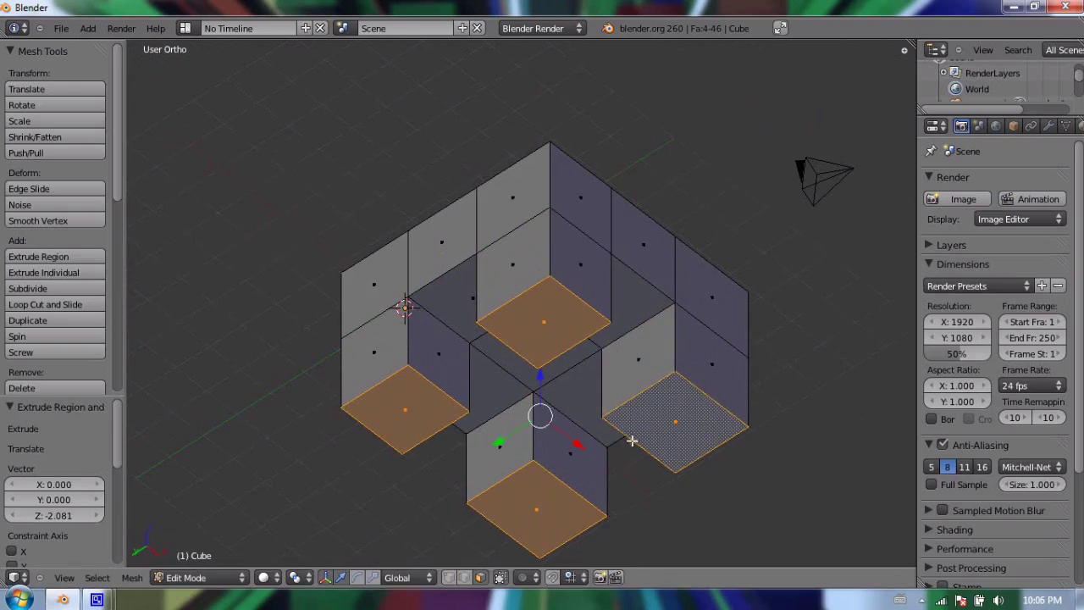
key(e)
right_click(704, 356)
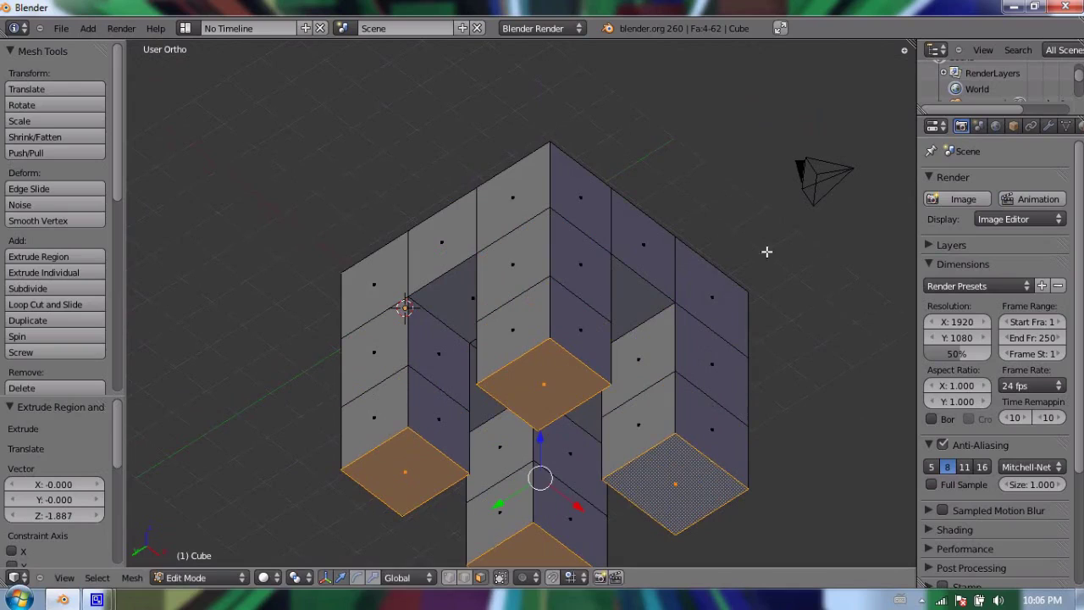
key(e)
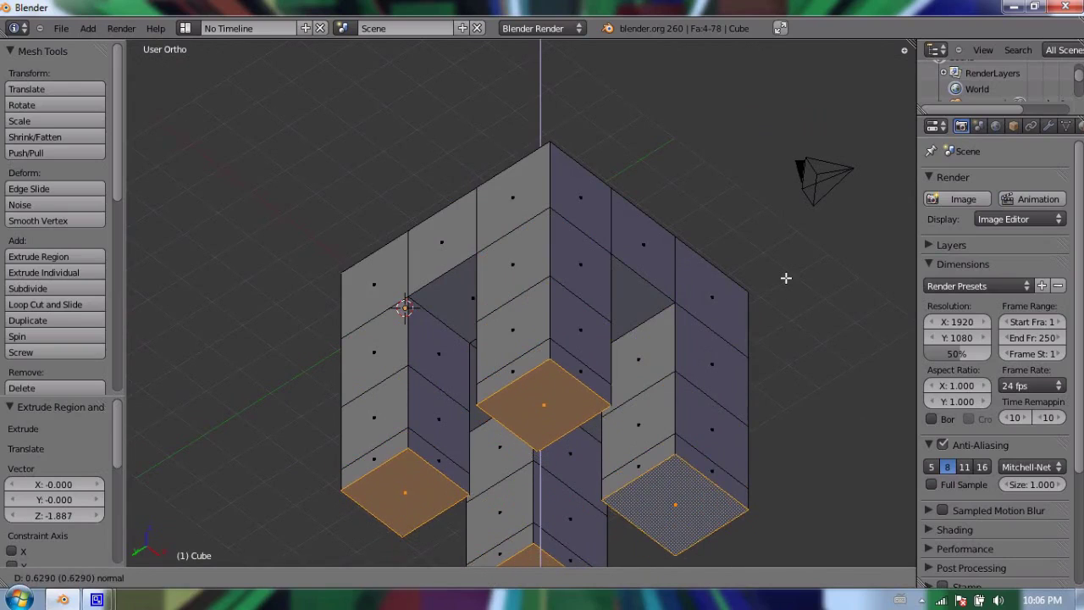
click(785, 283)
Extrude each leg's lower side face outward into a foot.
middle_drag(658, 322, 341, 310)
right_click(342, 308)
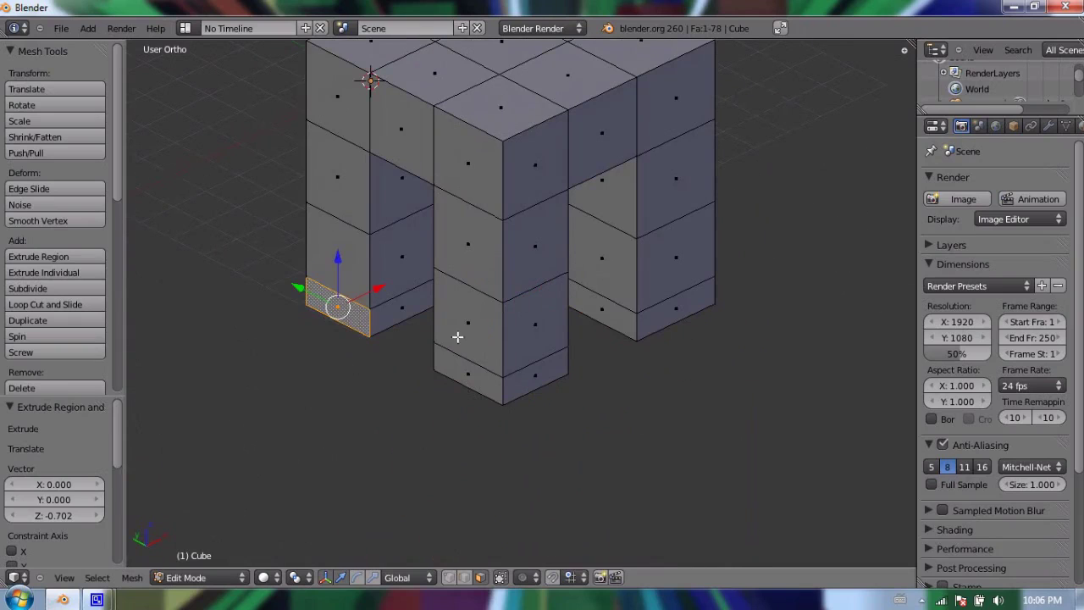
shift+right_click(469, 370)
shift+right_click(605, 312)
middle_drag(605, 307, 580, 282)
shift+right_click(579, 284)
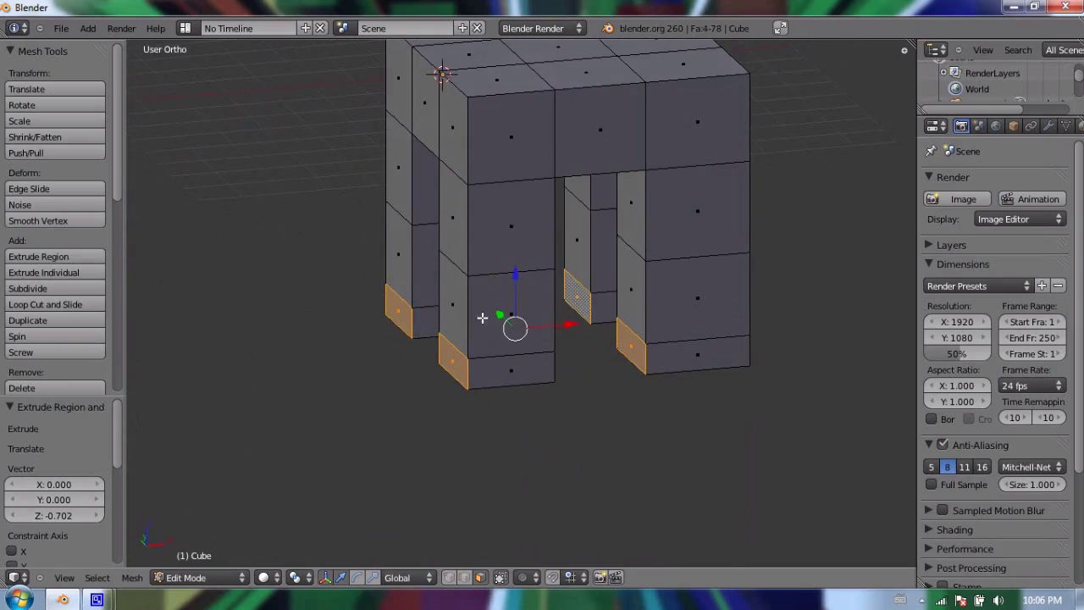
key(e)
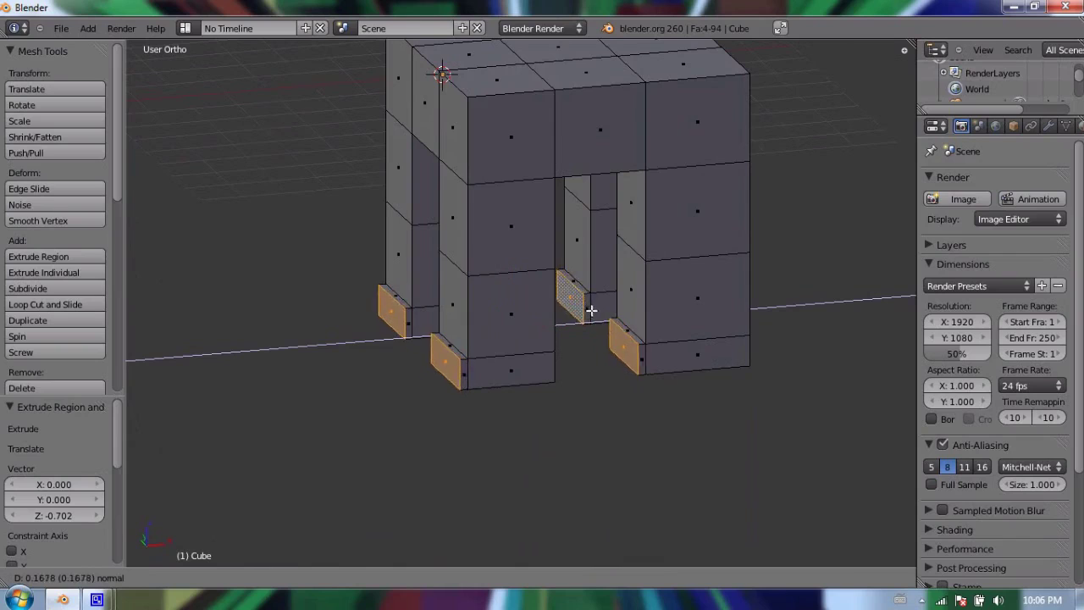
click(569, 359)
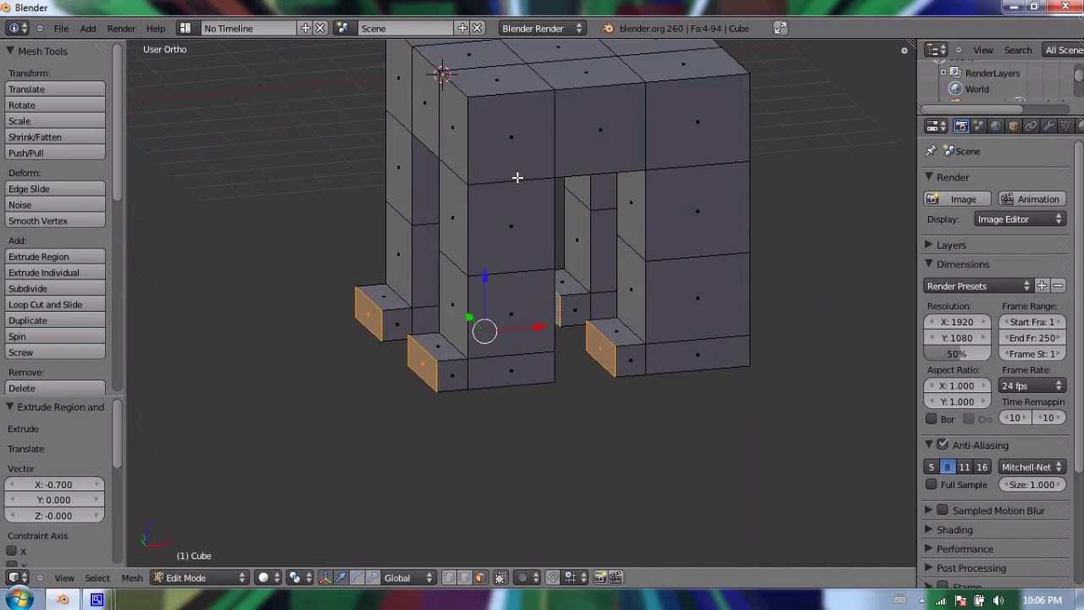
middle_drag(520, 177, 510, 285)
Extrude a top body face upward four times into a tall neck column.
right_click(495, 268)
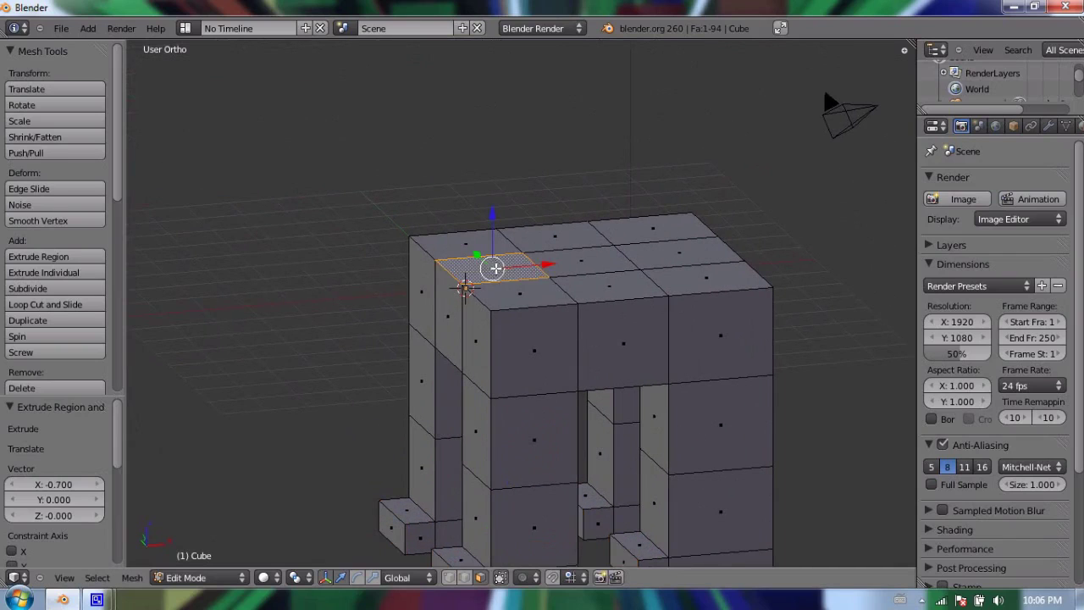
shift+middle_drag(351, 364, 387, 401)
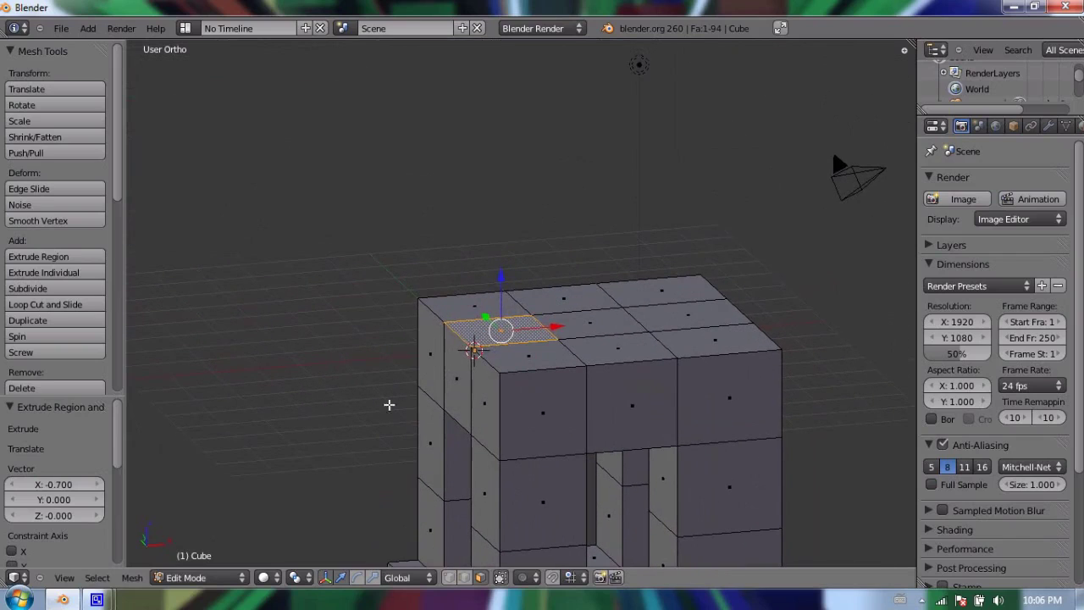
key(e)
click(550, 227)
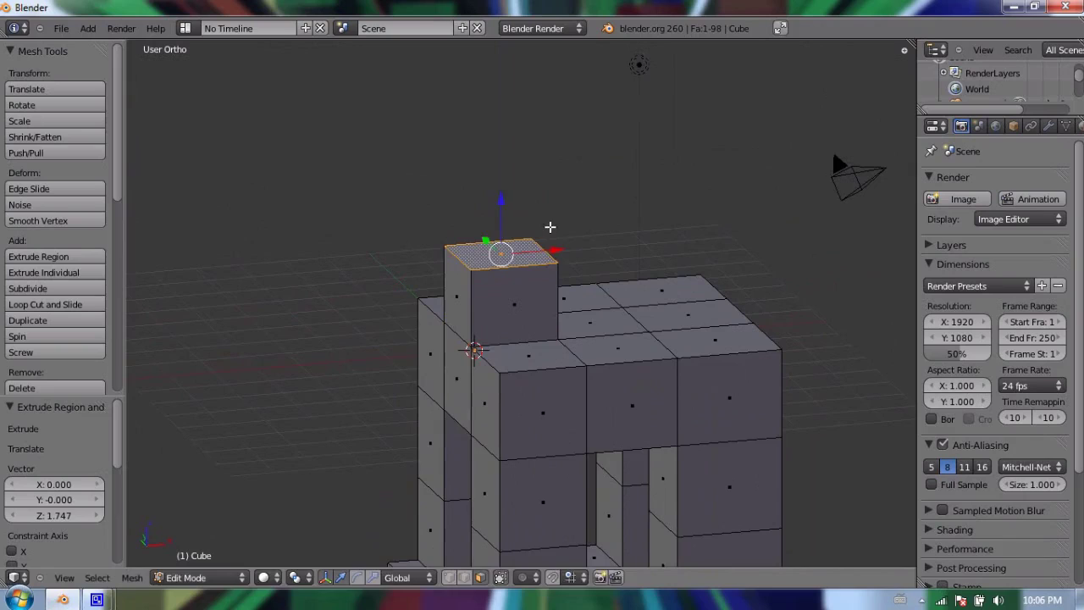
key(e)
click(562, 147)
key(e)
click(572, 74)
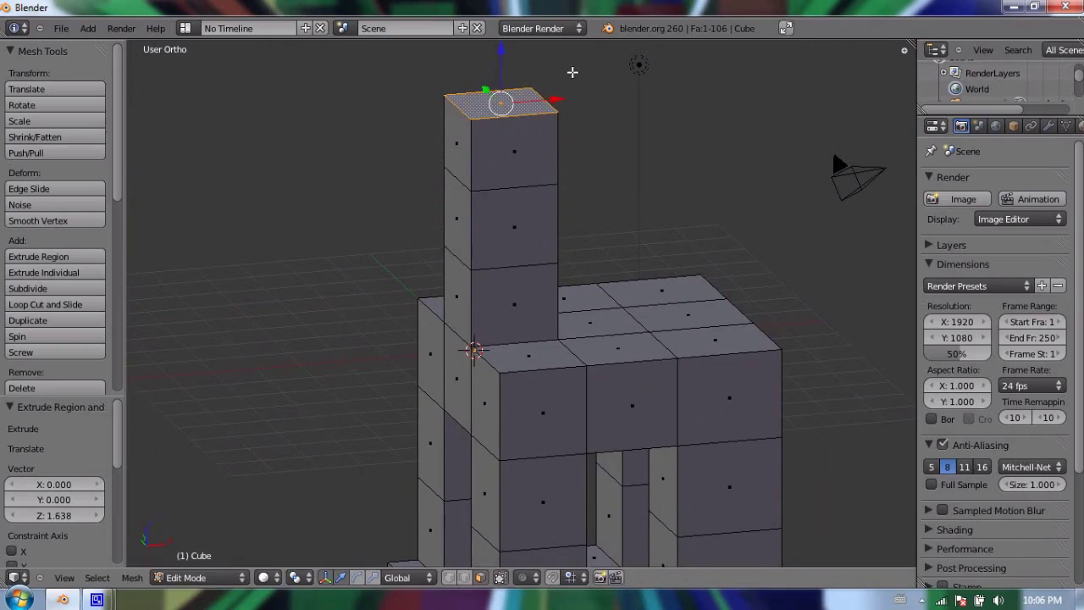
key(e)
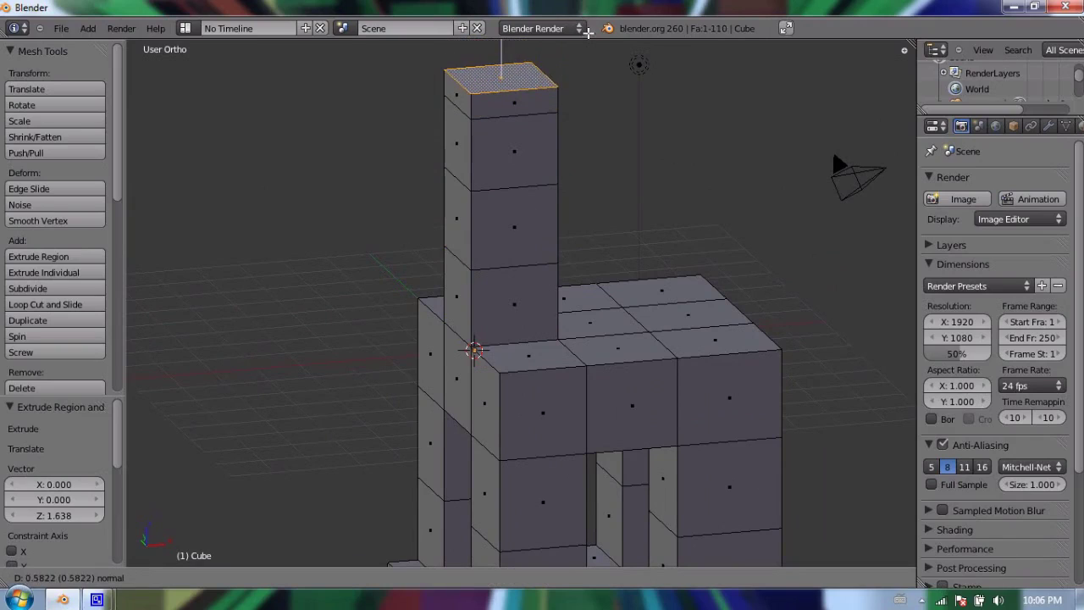
click(588, 42)
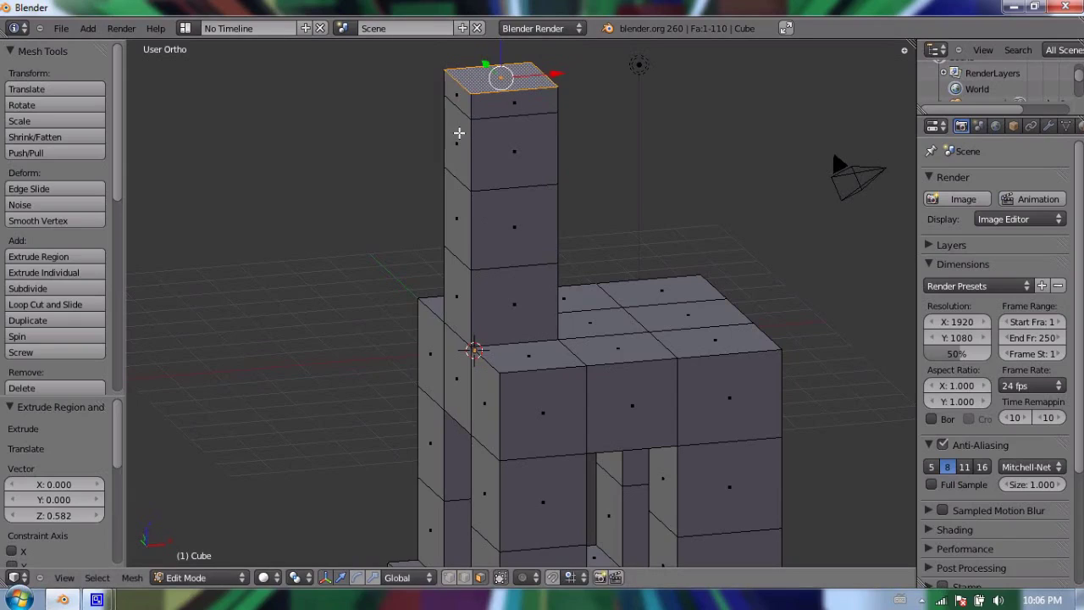
Extrude the side face near the neck's top outward into a head block.
right_click(458, 132)
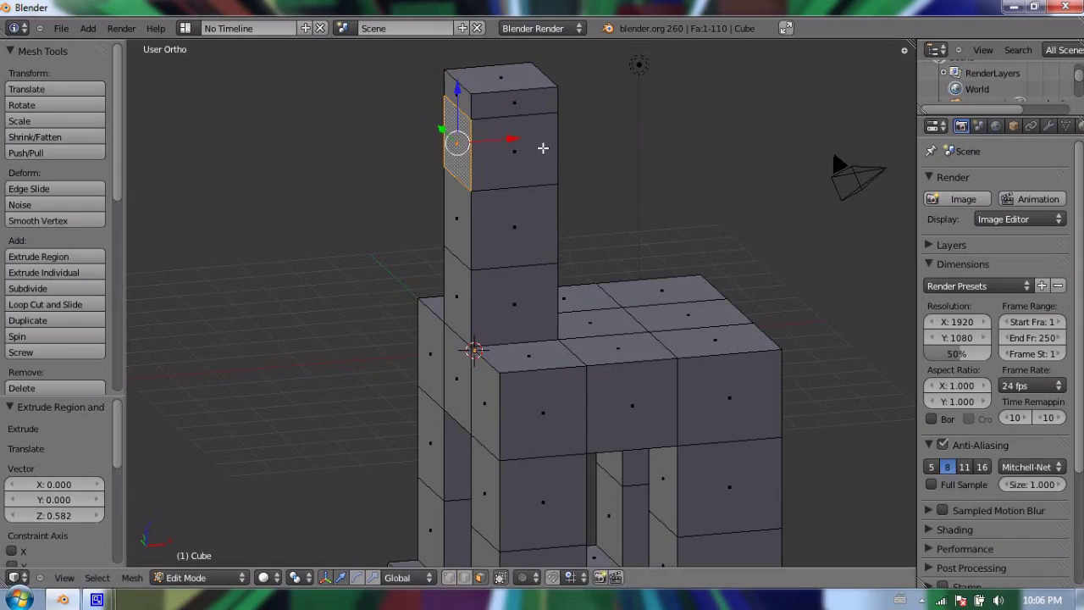
key(e)
click(466, 140)
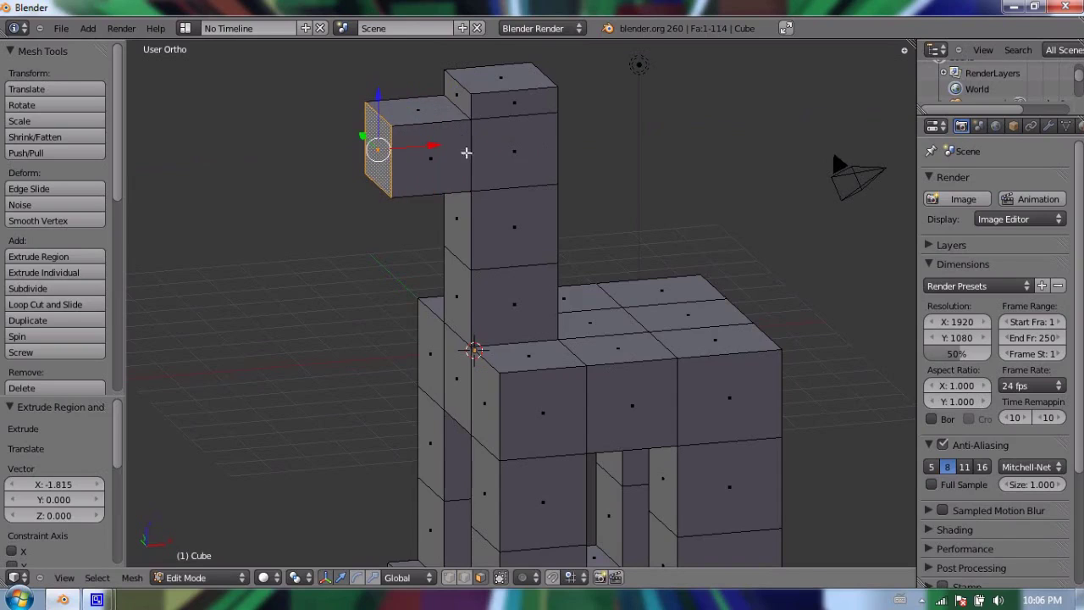
middle_drag(719, 316, 637, 263)
right_click(682, 383)
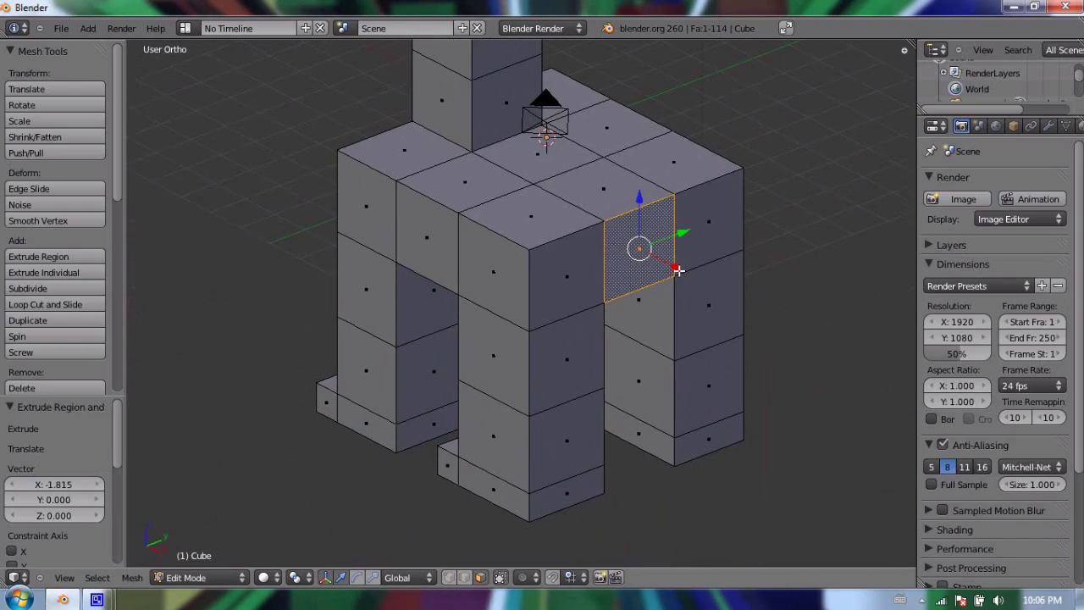
Extrude the rear body face three times into a tail, then switch to Object Mode.
key(e)
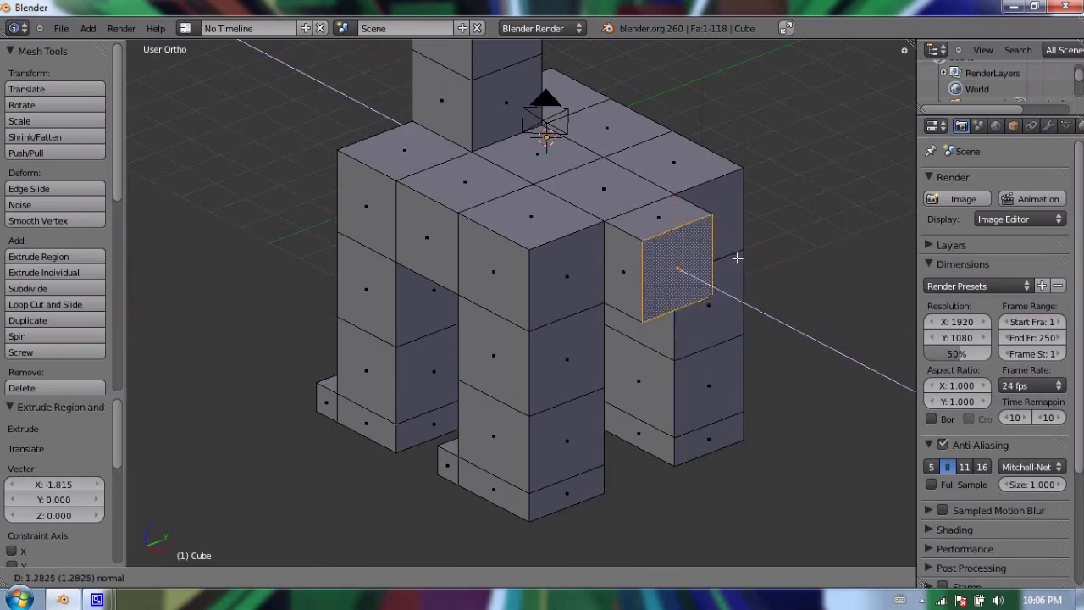
click(761, 270)
key(e)
click(834, 303)
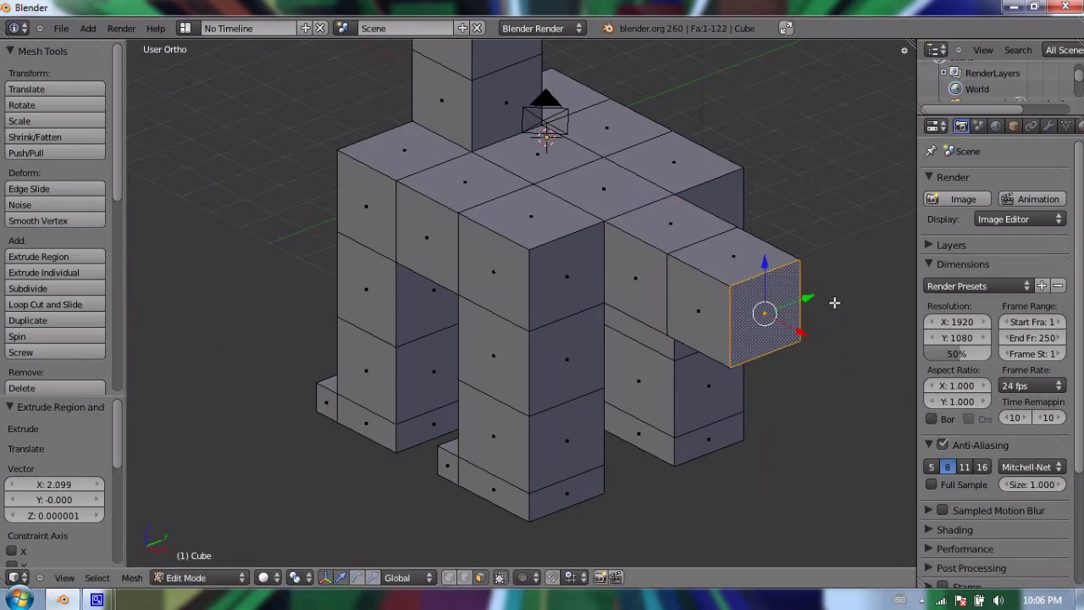
key(e)
click(894, 330)
scroll(504, 340, down, 3)
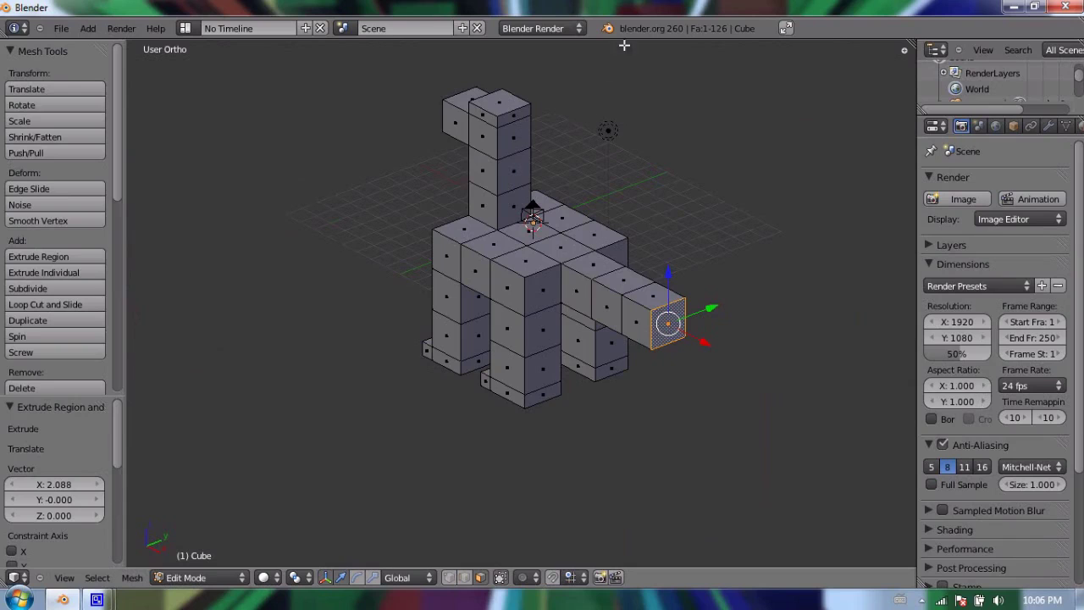
middle_drag(508, 271, 566, 304)
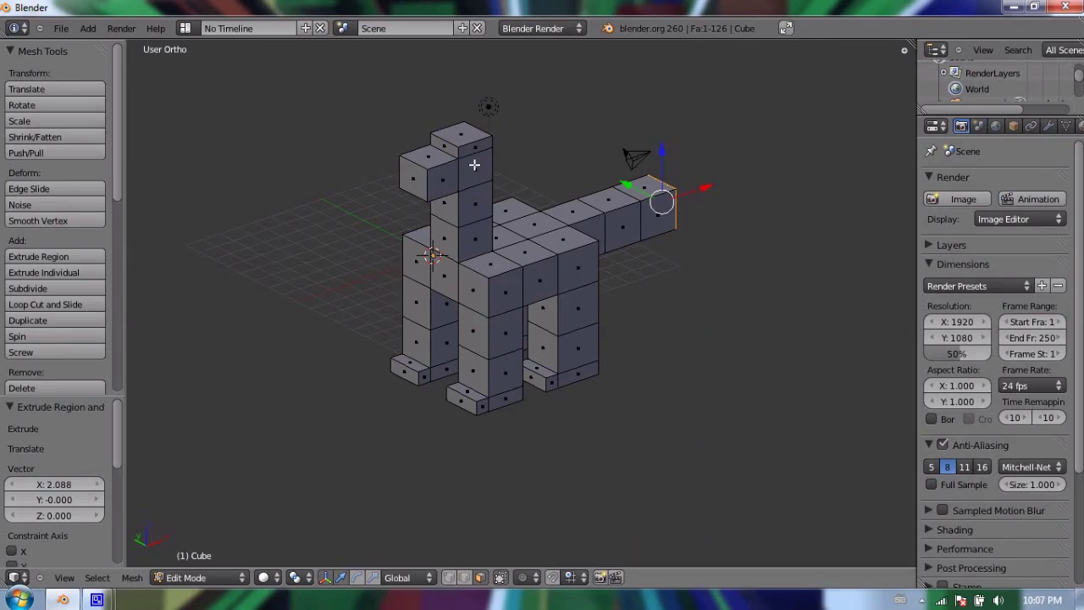
key(Tab)
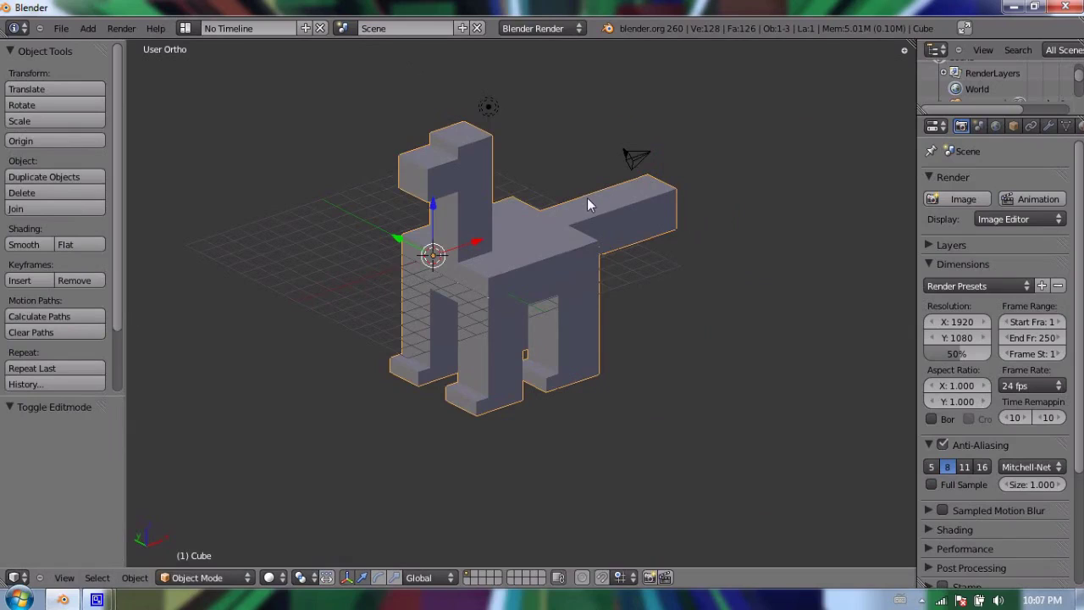
In edge select mode, pull three top edges on one side inward along Y and down along Z.
key(Tab)
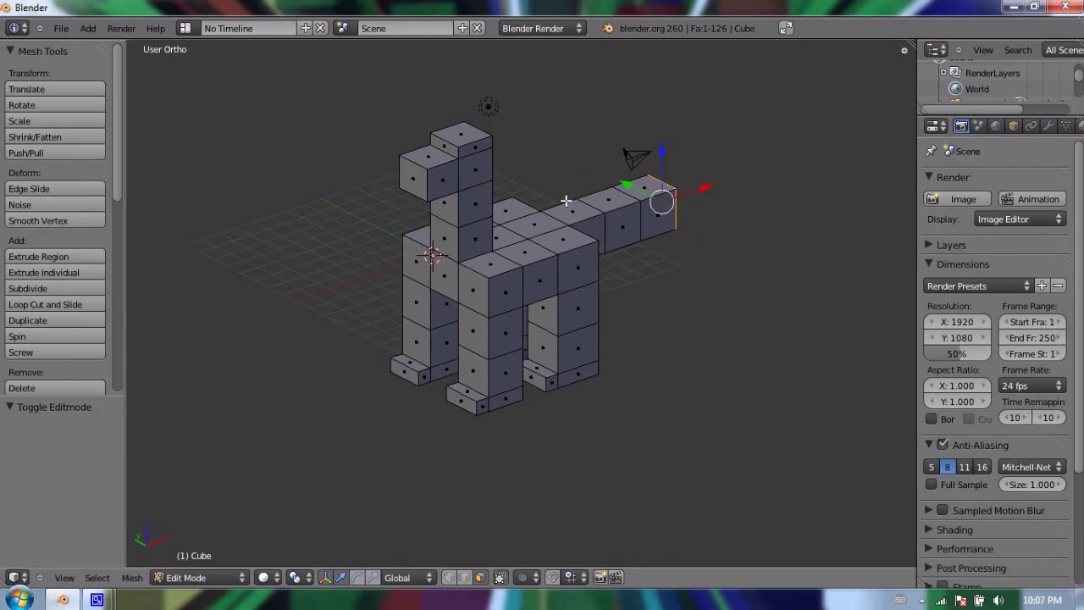
click(464, 577)
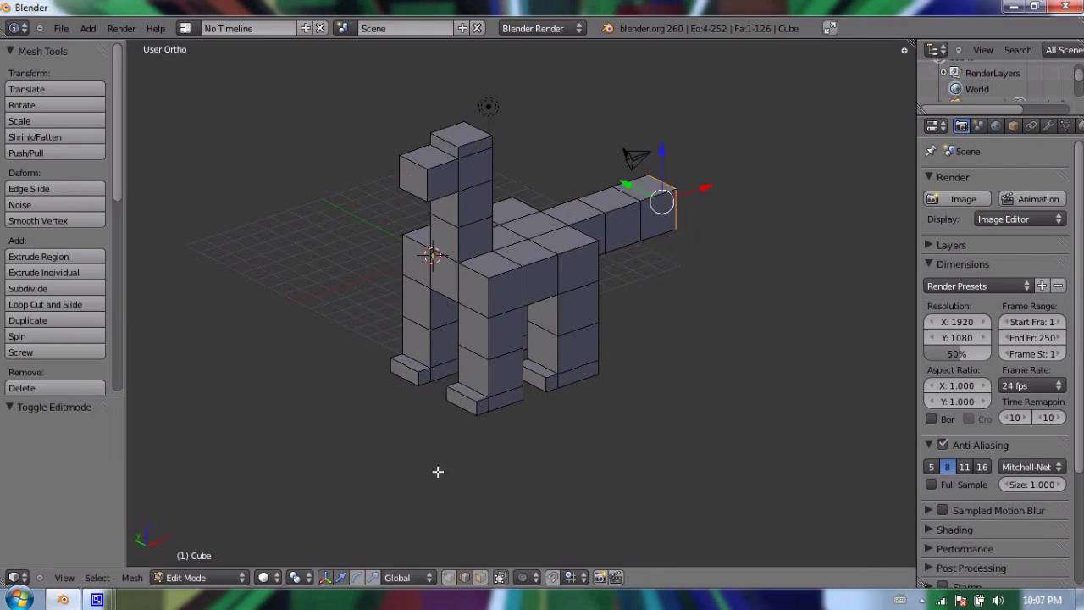
middle_drag(421, 305, 578, 338)
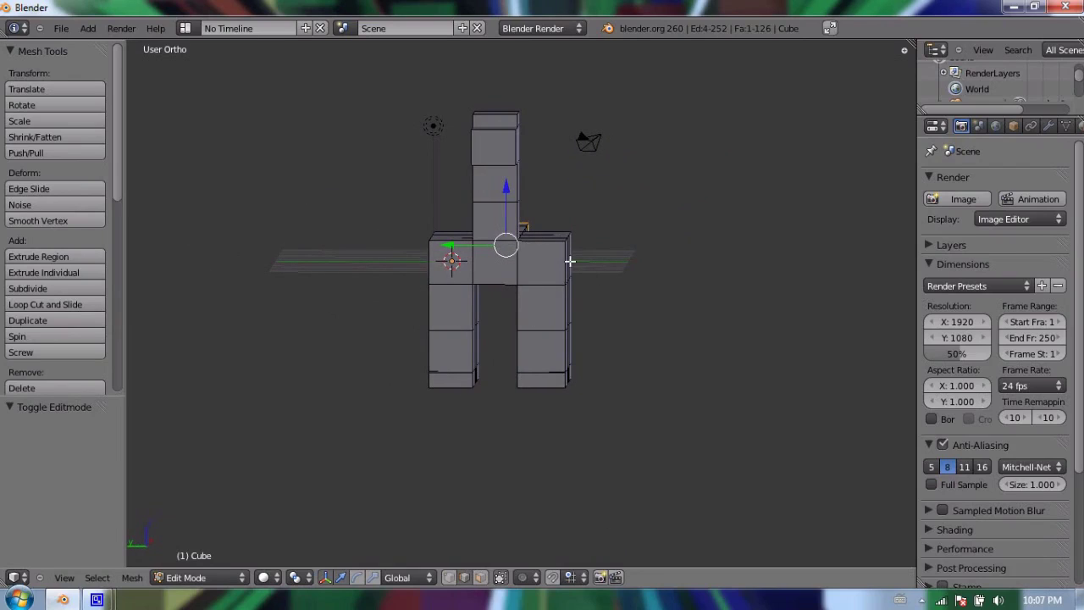
middle_drag(593, 249, 520, 265)
right_click(515, 262)
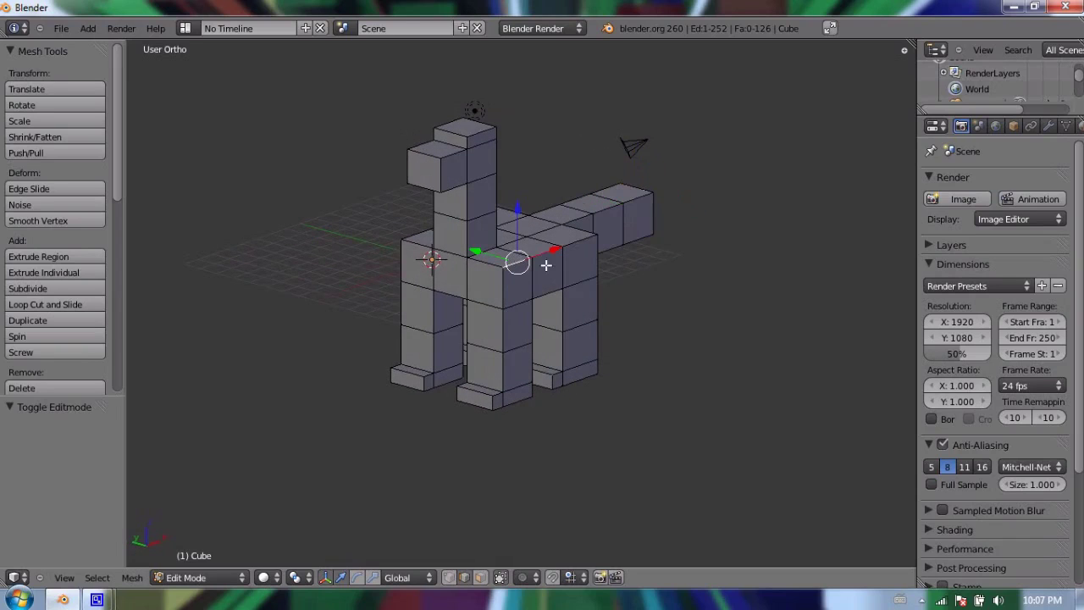
scroll(508, 262, up, 5)
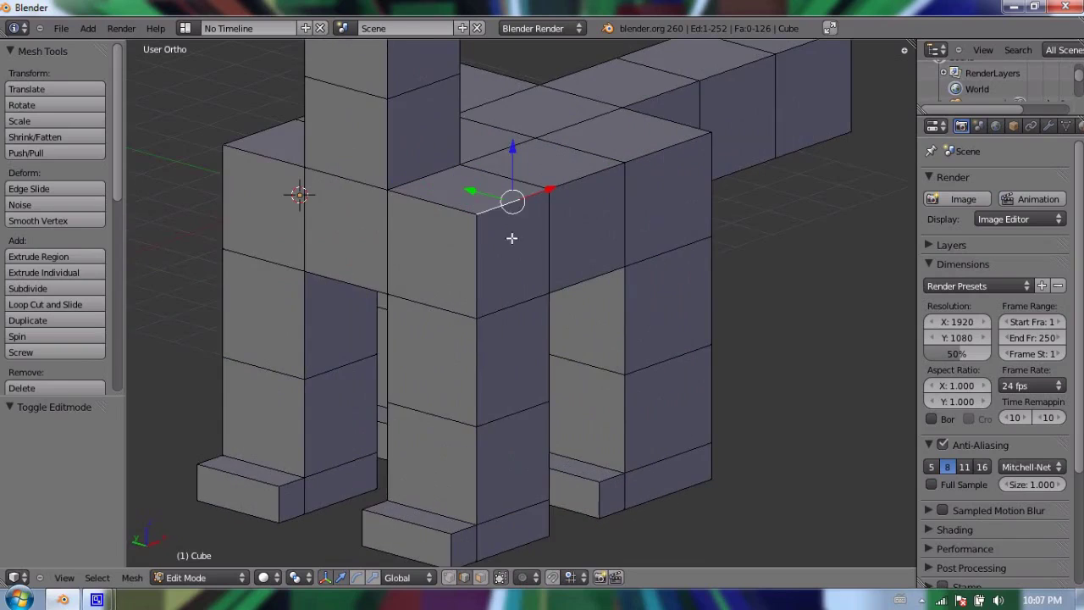
middle_drag(531, 205, 550, 229)
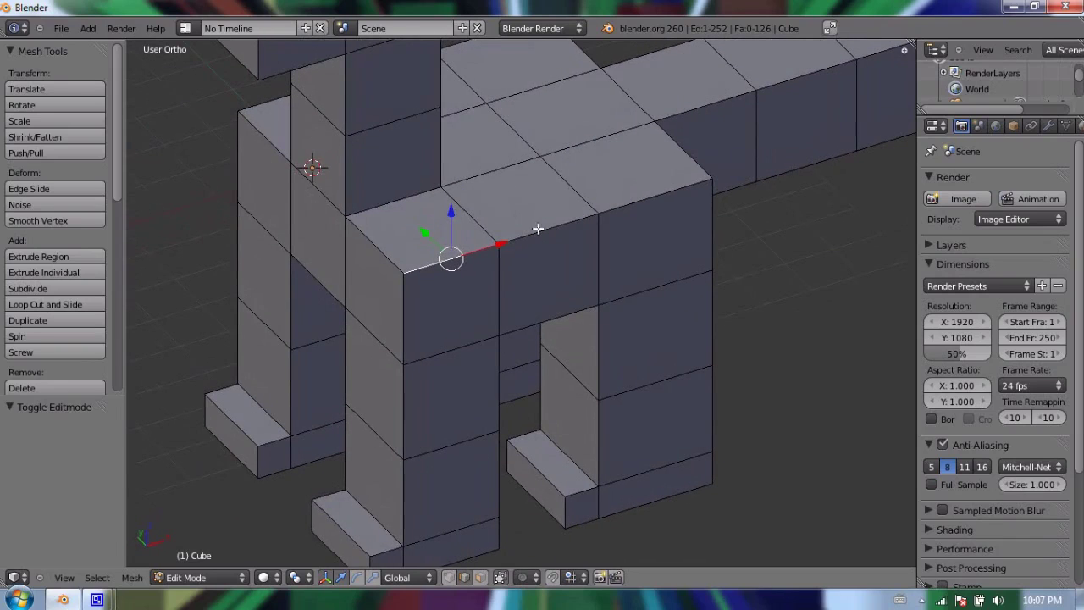
shift+right_click(542, 231)
shift+right_click(609, 218)
middle_drag(576, 304, 680, 240)
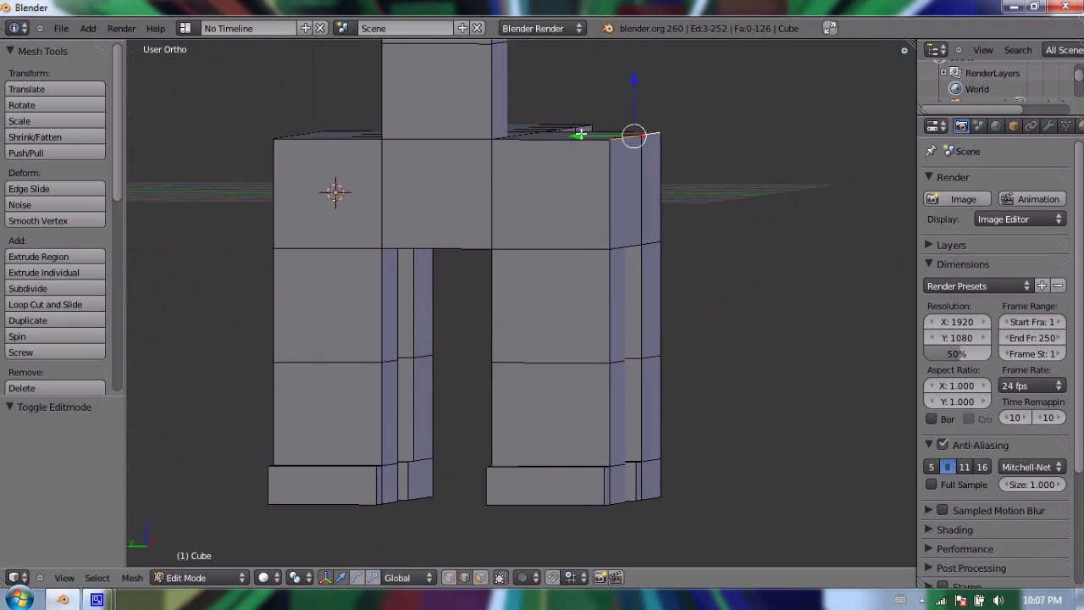
drag(581, 135, 567, 124)
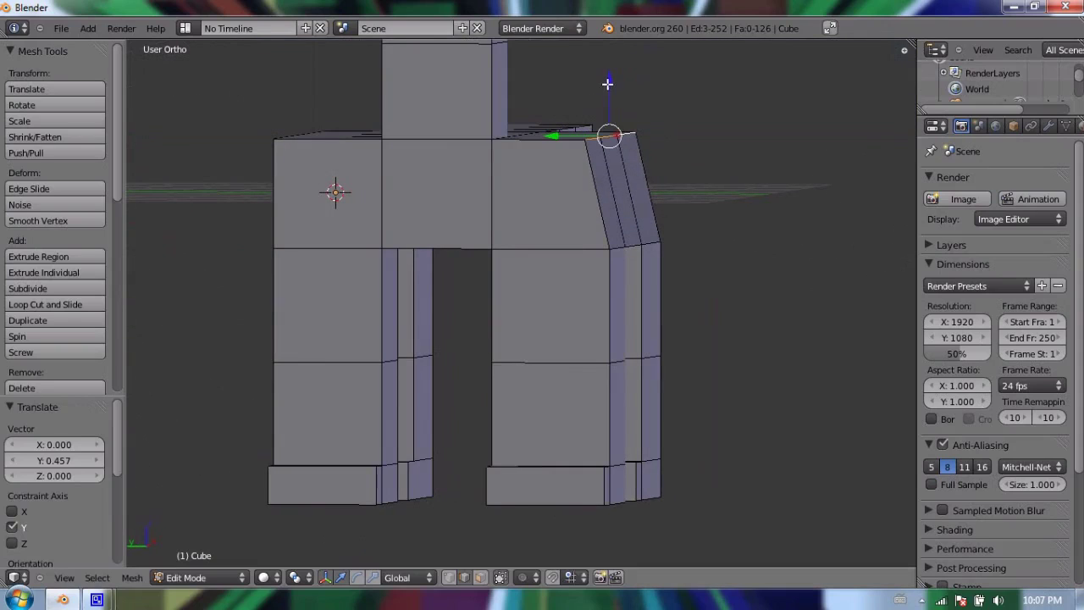
drag(608, 84, 587, 123)
Pull the three top edges on the other side inward to Y 0.248 and down.
middle_drag(240, 181, 392, 206)
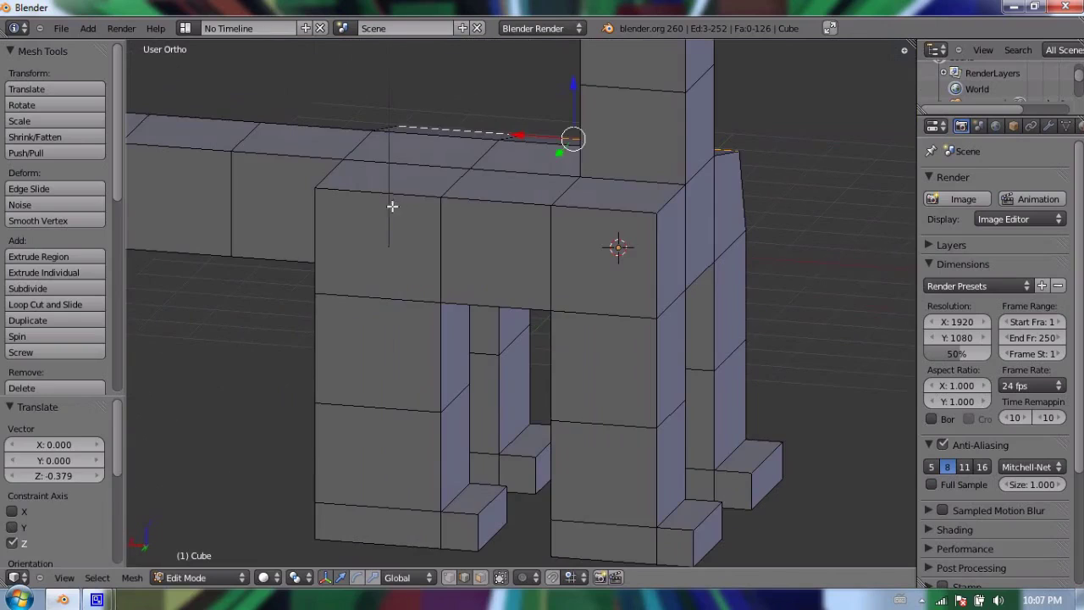
right_click(408, 196)
shift+right_click(525, 205)
shift+right_click(567, 207)
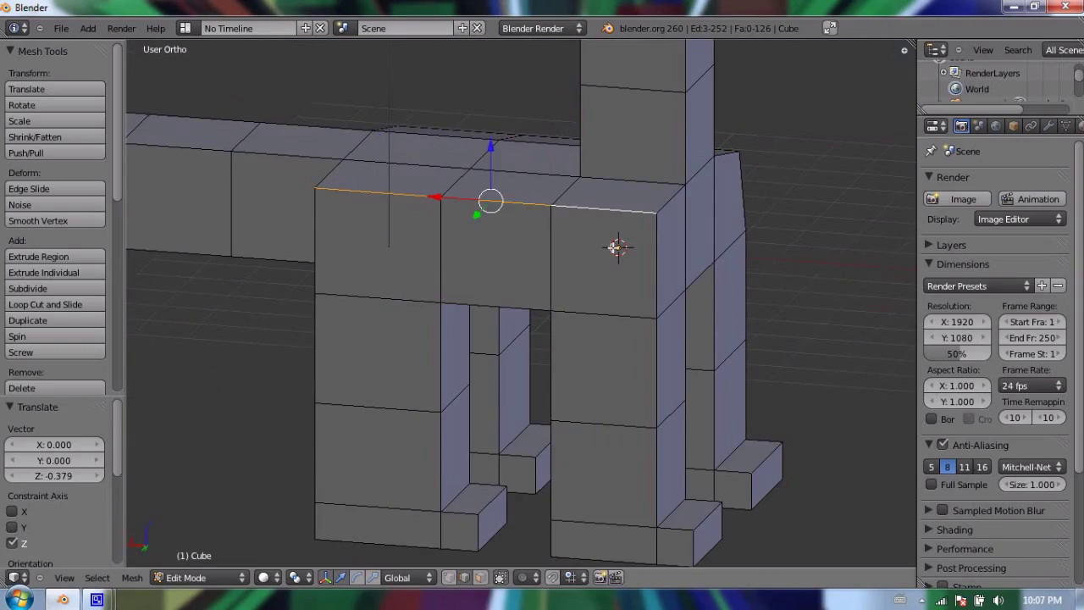
middle_drag(613, 247, 450, 237)
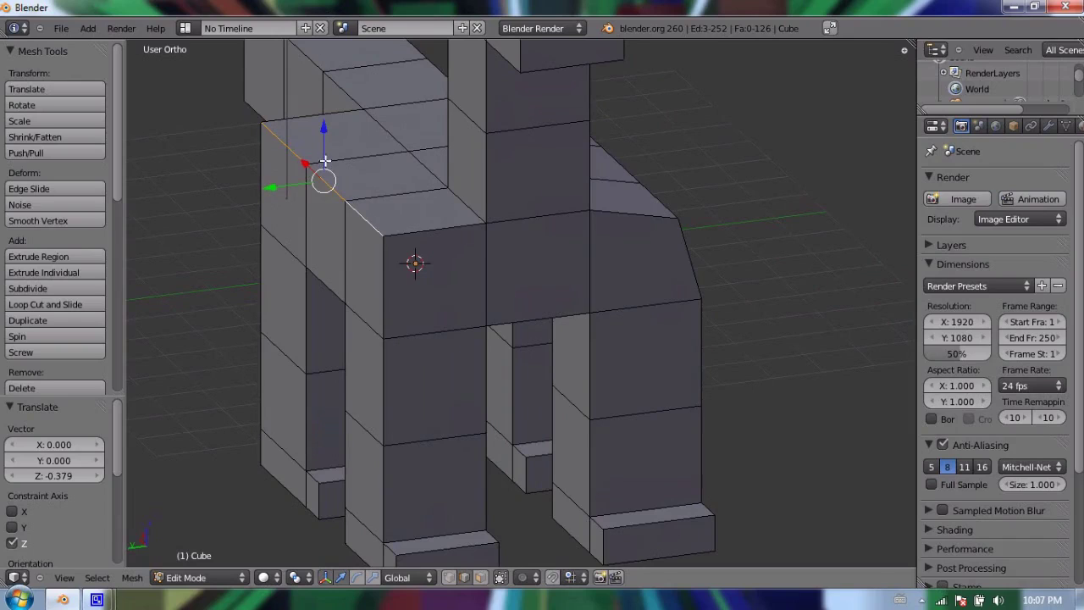
key(KP_1)
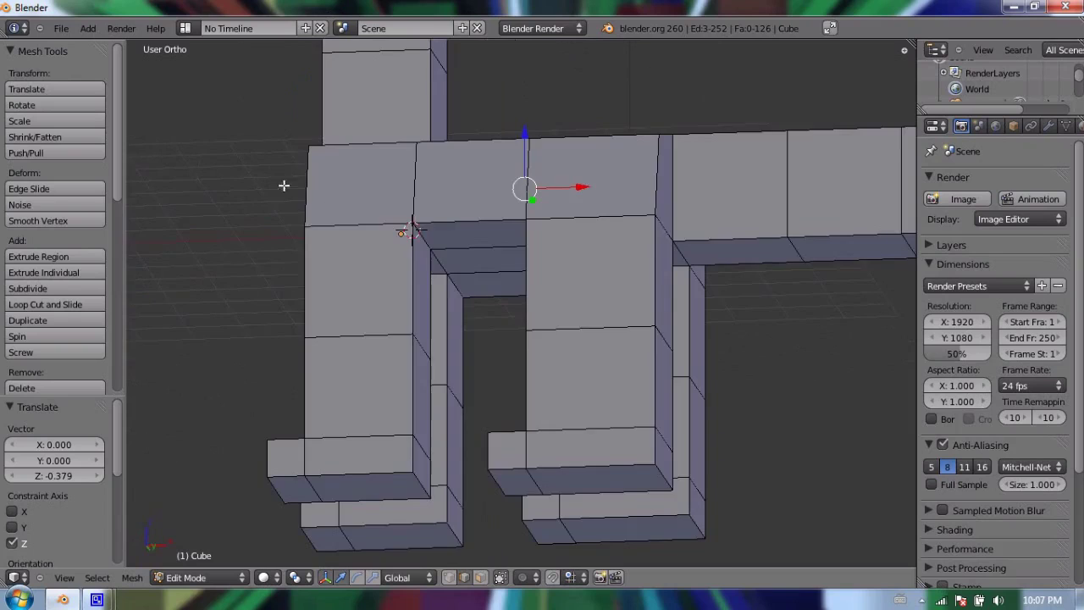
middle_drag(285, 184, 314, 222)
drag(241, 148, 278, 130)
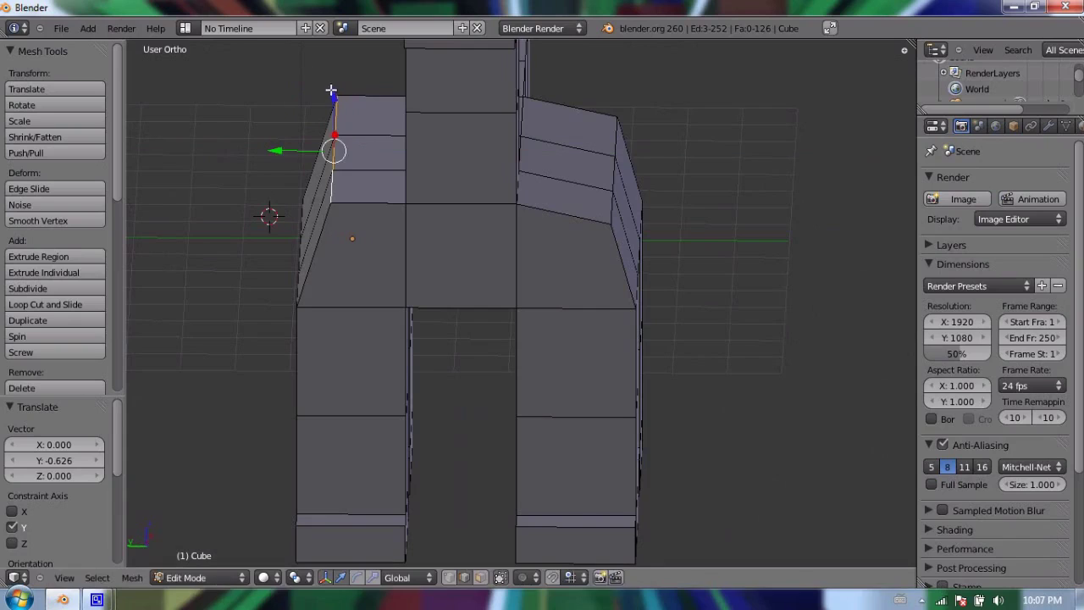
drag(333, 92, 337, 117)
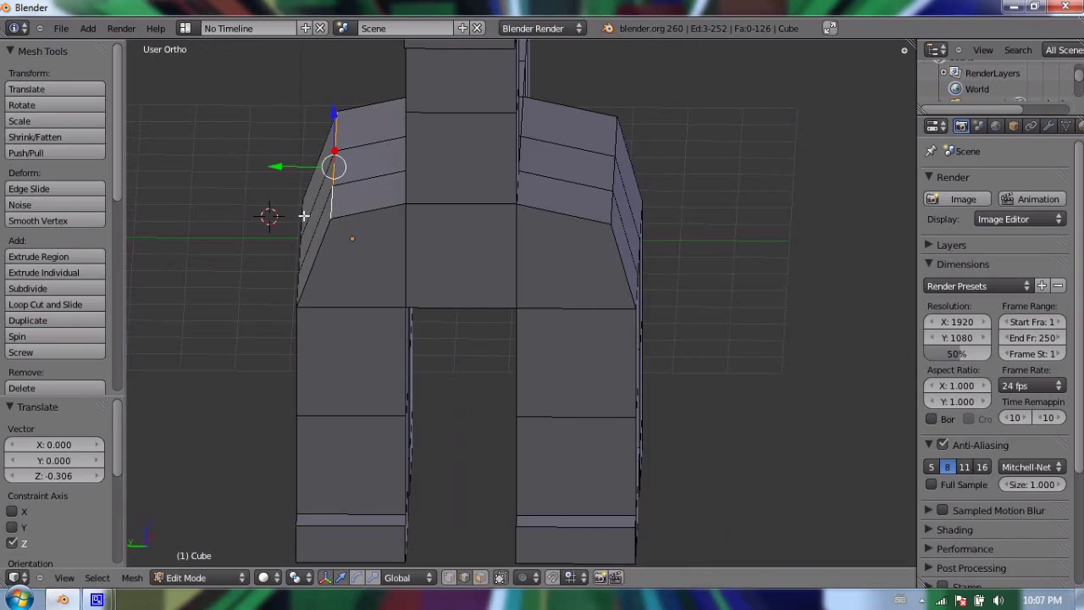
drag(284, 167, 269, 164)
middle_drag(413, 455, 373, 280)
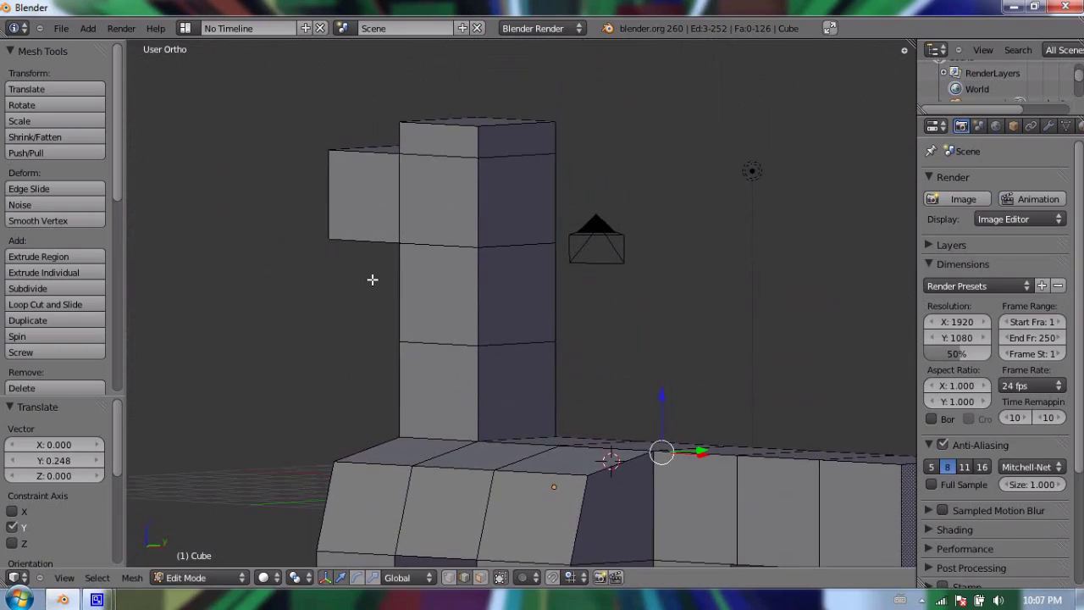
click(479, 577)
Raise the neck's top face 0.158 along Z and scale it to 0.655.
middle_drag(409, 173, 442, 147)
right_click(435, 102)
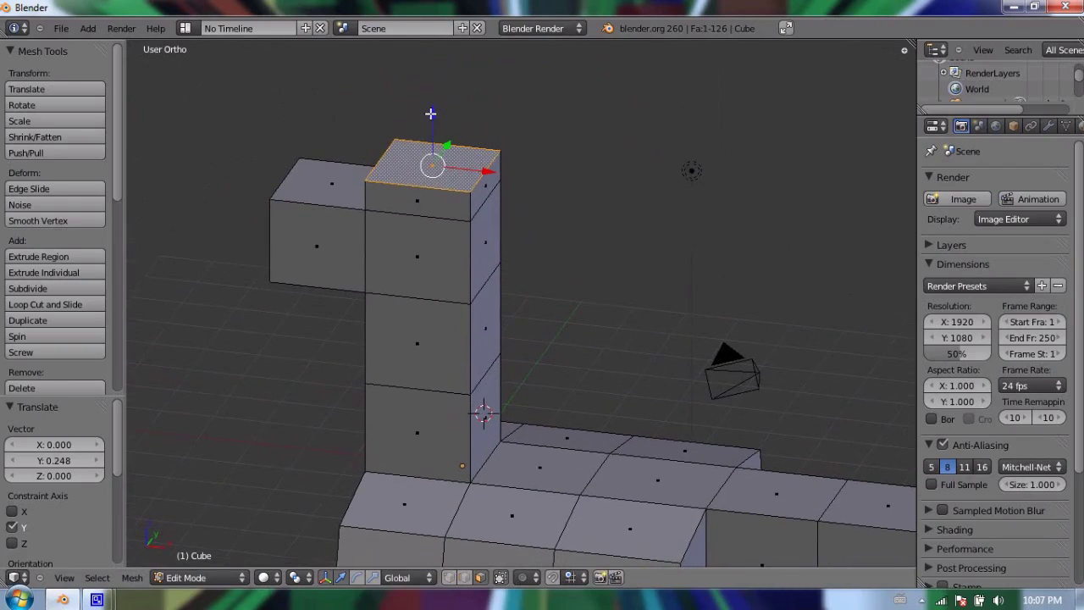
key(g)
key(z)
click(433, 105)
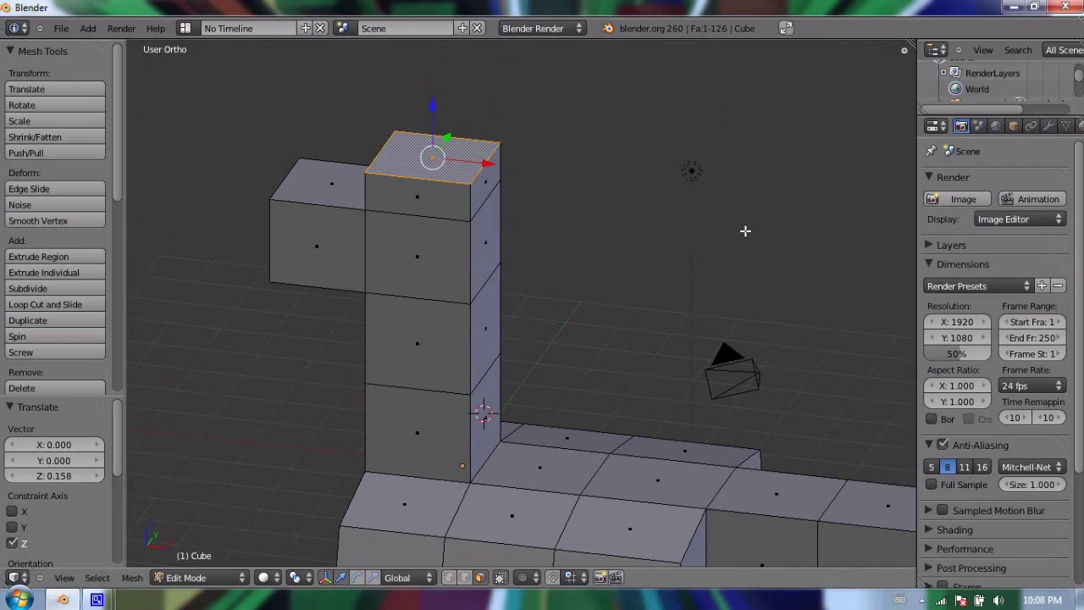
key(s)
click(635, 217)
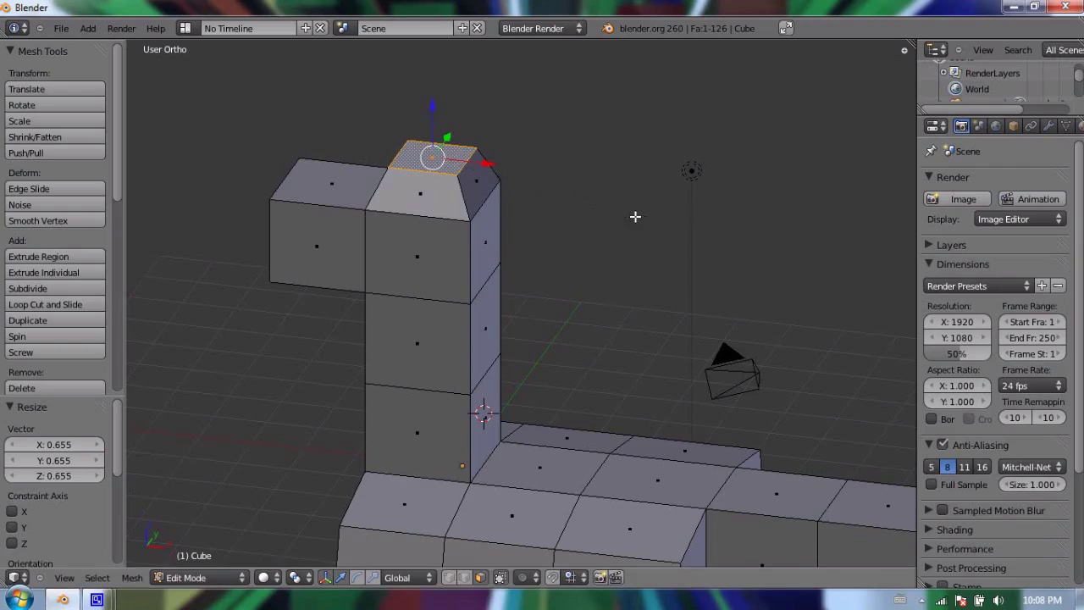
Undo a trial rotation of the neck top, then select a head corner vertex in vertex mode.
middle_drag(530, 273, 676, 232)
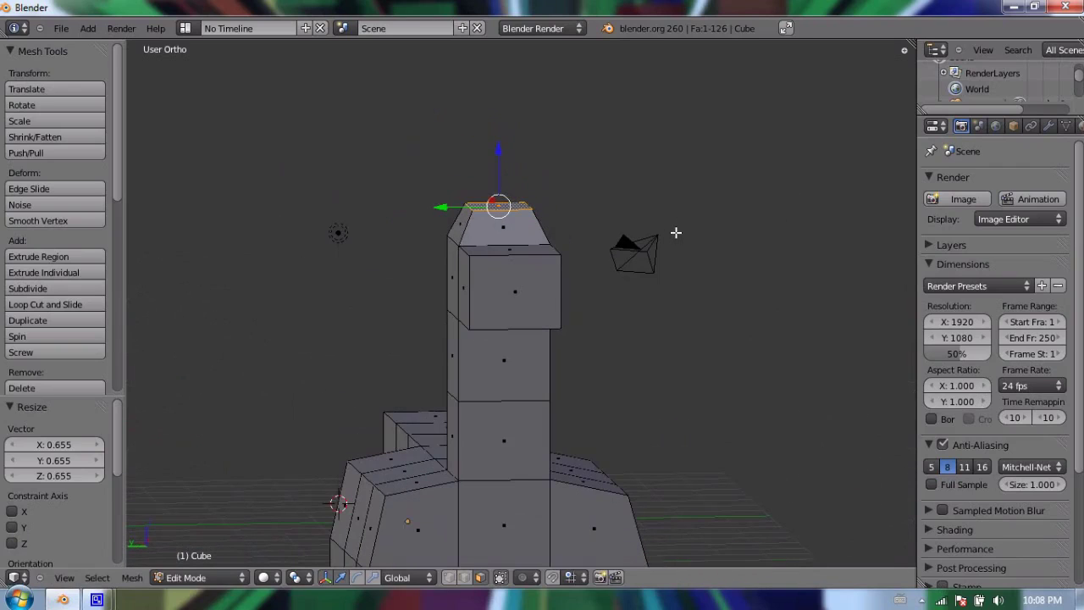
key(r)
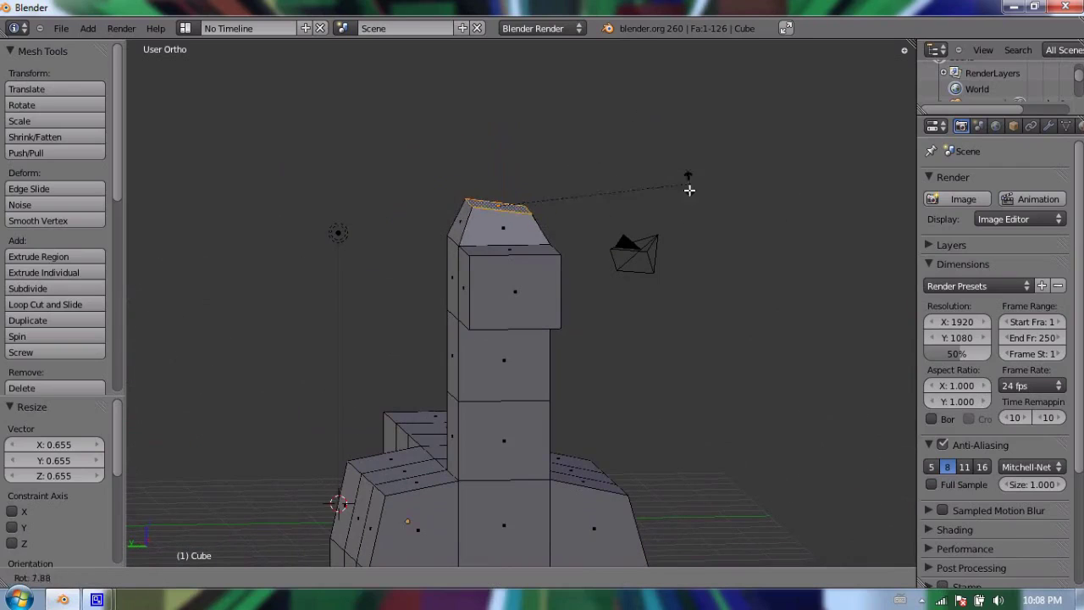
click(677, 119)
key(ctrl+z)
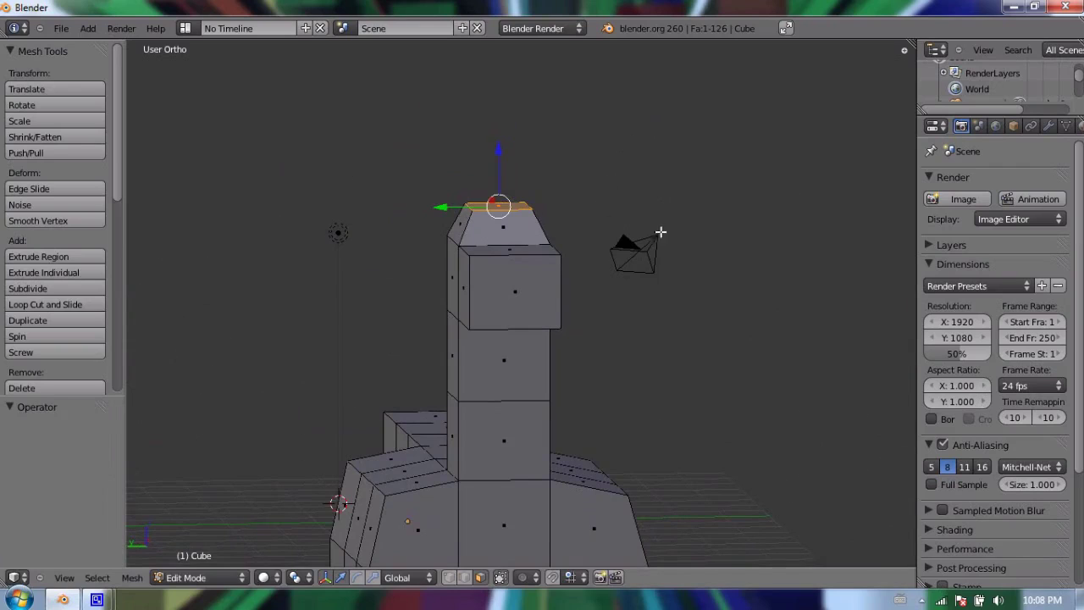
key(g)
right_click(630, 202)
mouse_move(373, 307)
middle_down()
mouse_move(581, 324)
mouse_move(385, 317)
middle_up()
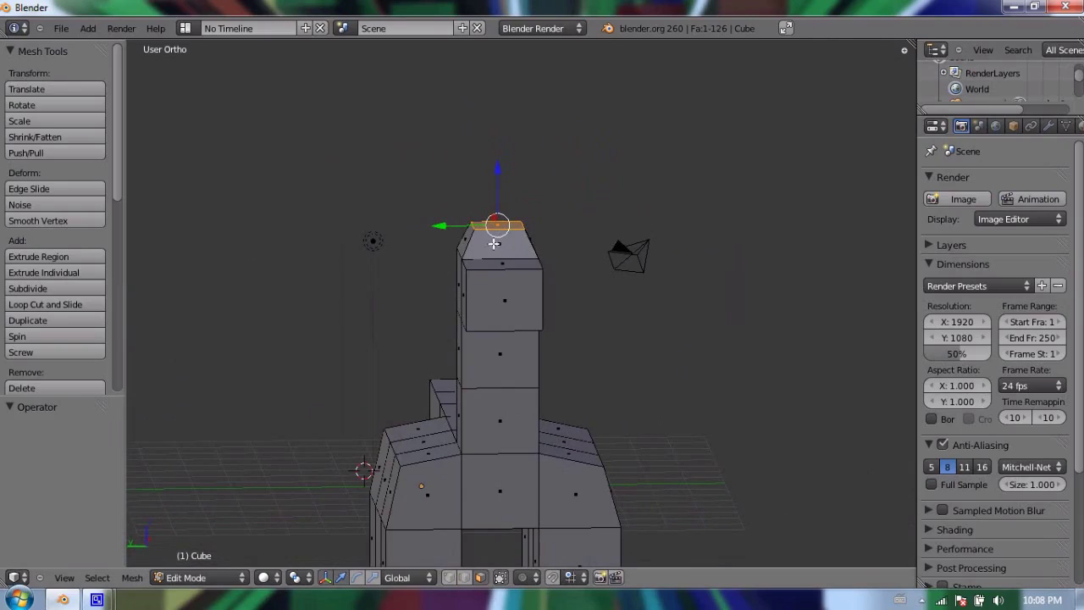
click(449, 577)
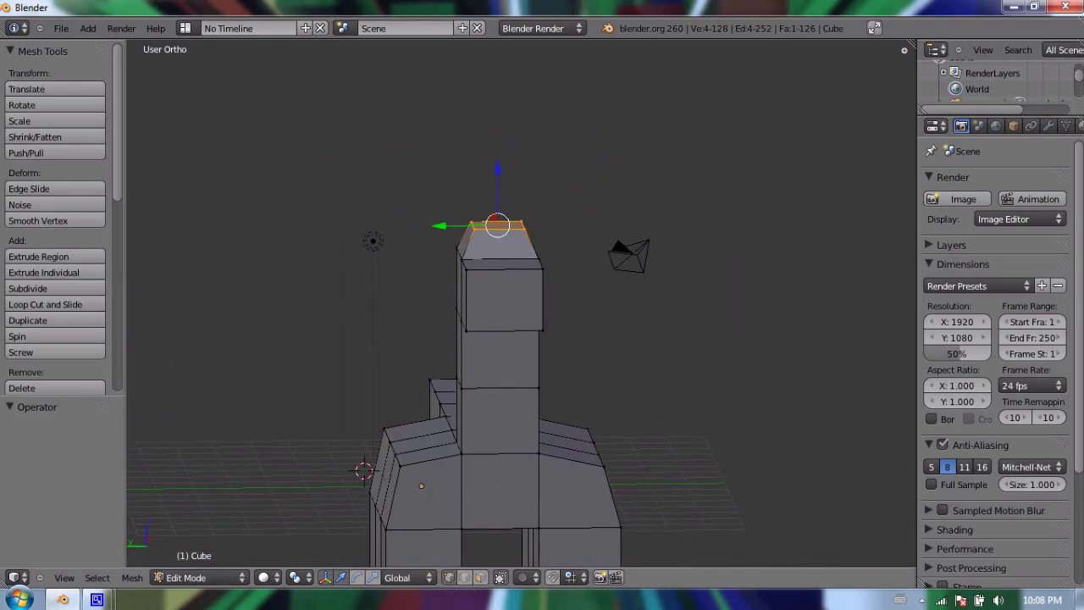
middle_drag(437, 259, 495, 213)
right_click(519, 232)
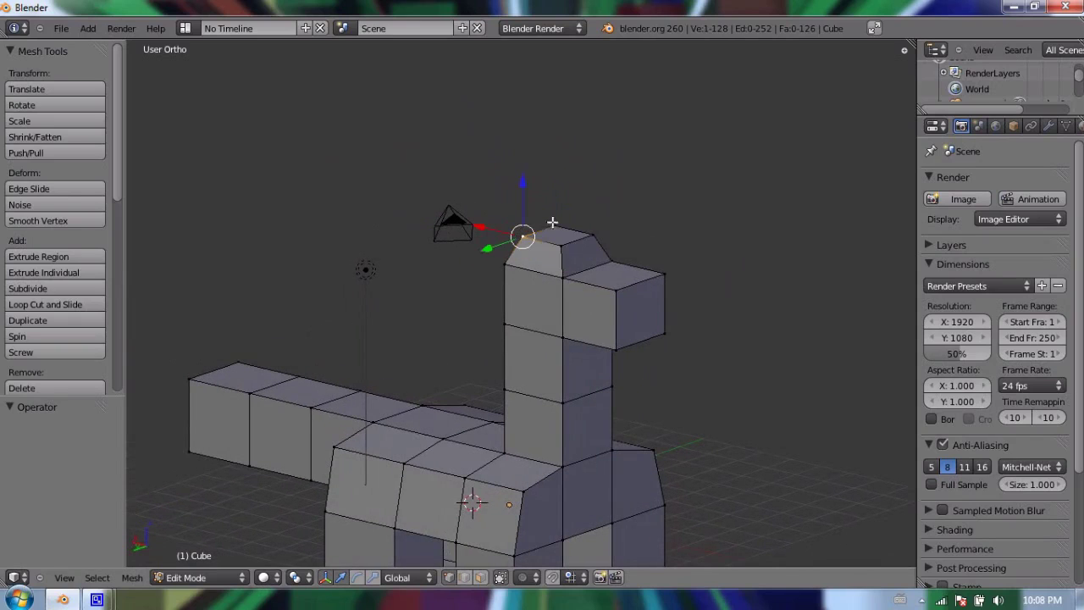
Scale the head's front end face to 0.820 in face mode, then zoom out over the dinosaur.
scroll(573, 175, up, 2)
shift+middle_drag(569, 180, 567, 273)
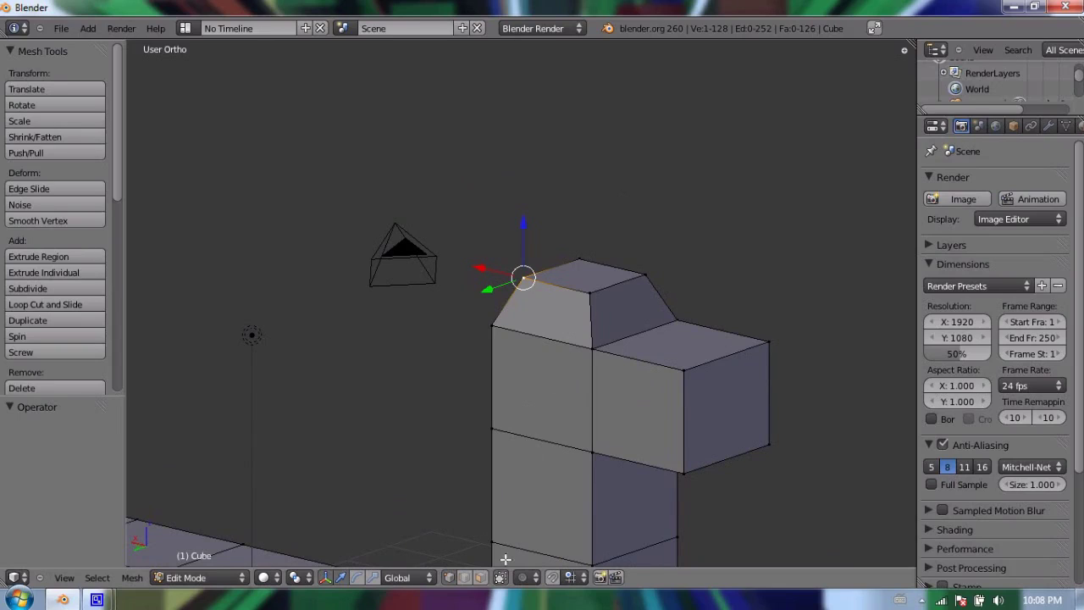
click(480, 577)
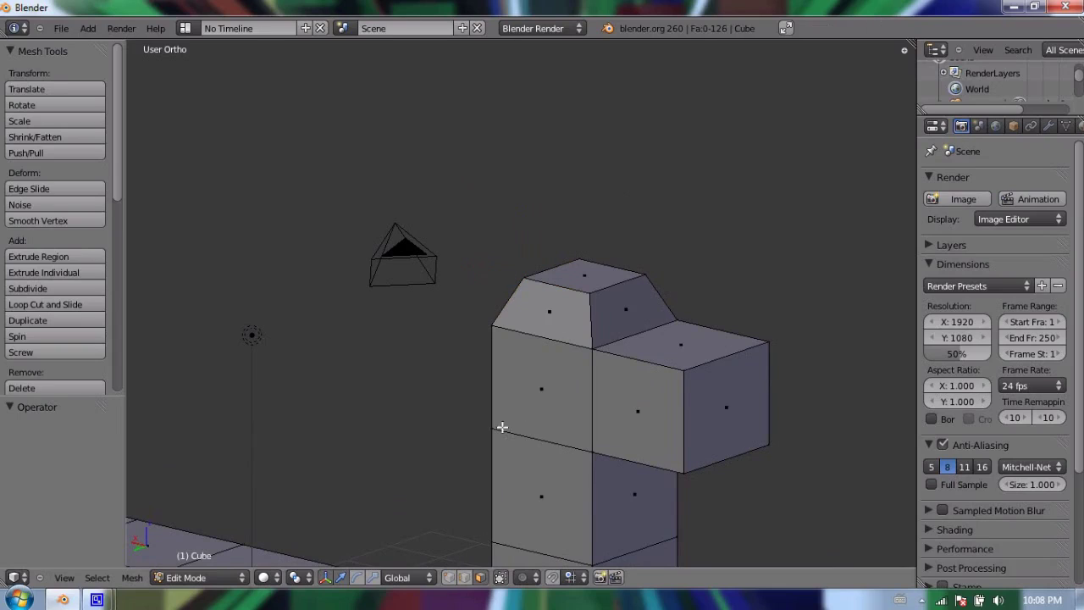
right_click(745, 416)
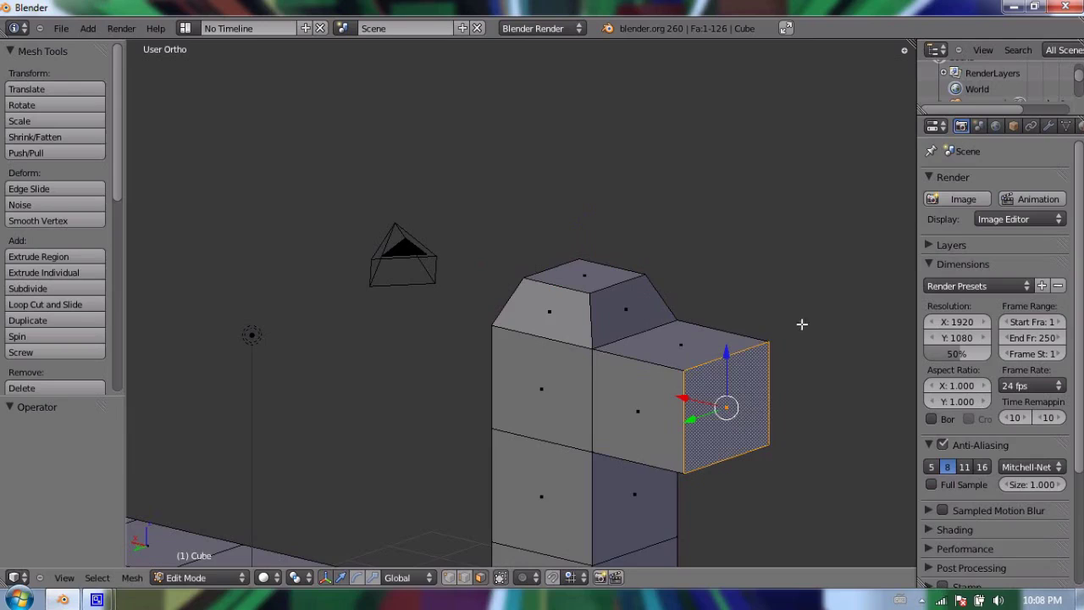
key(s)
click(792, 333)
scroll(448, 416, down, 3)
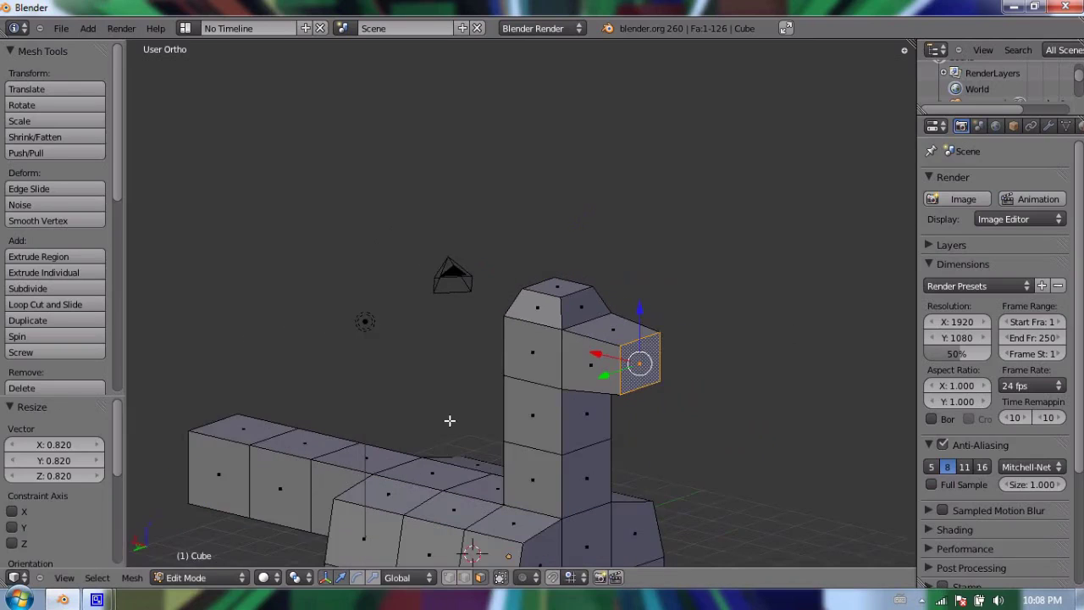
shift+scroll(476, 293, down, 4)
middle_drag(452, 296, 481, 335)
shift+scroll(564, 243, down, 1)
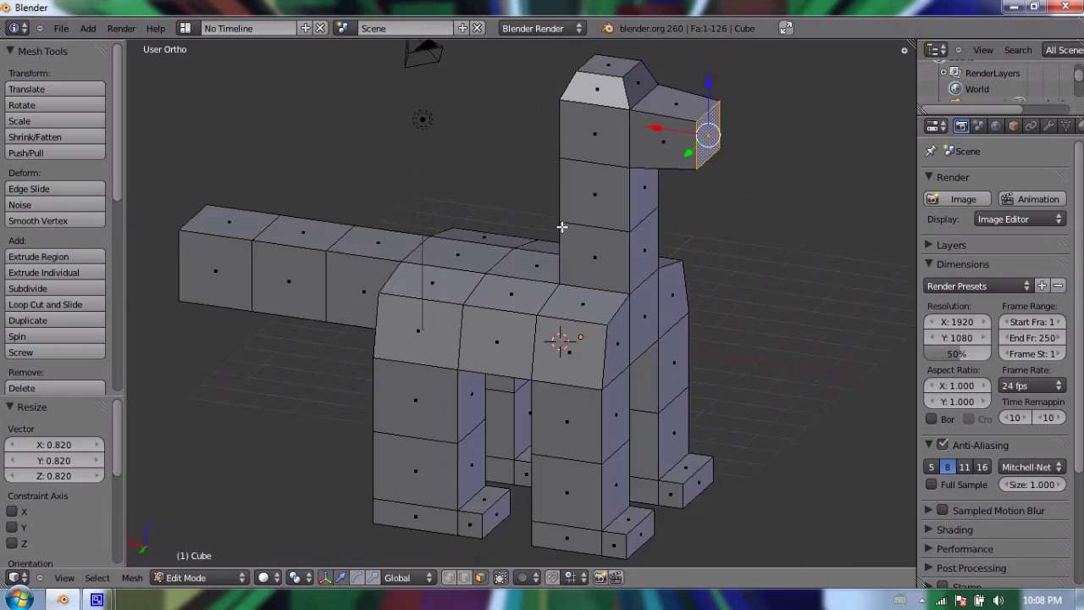
scroll(565, 239, down, 3)
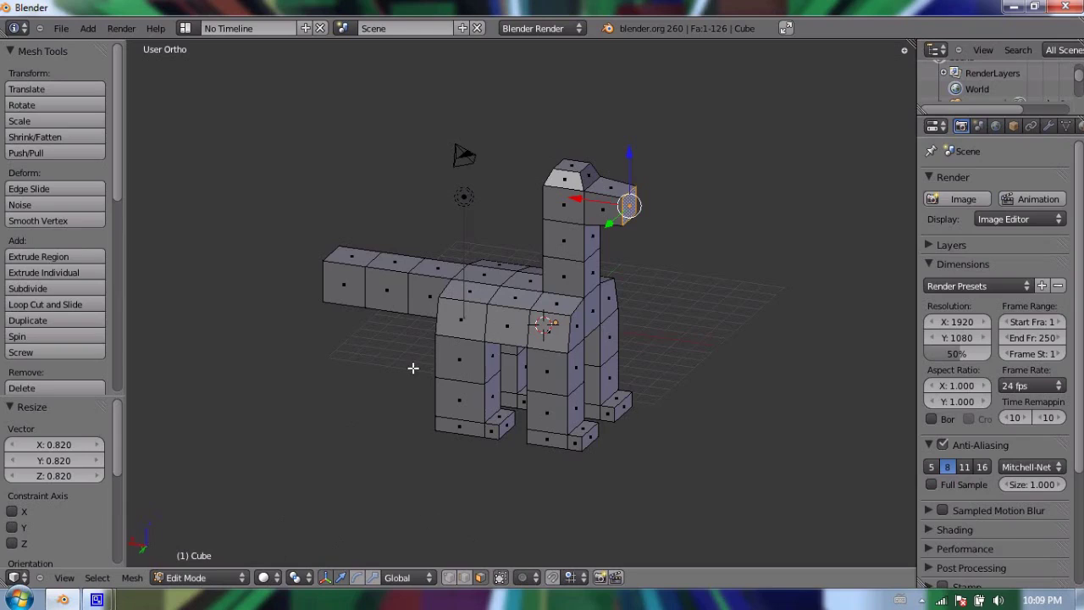
Add a Ctrl+R loop cut lengthwise through the middle of the tail, body, neck and head.
key(ctrl+r)
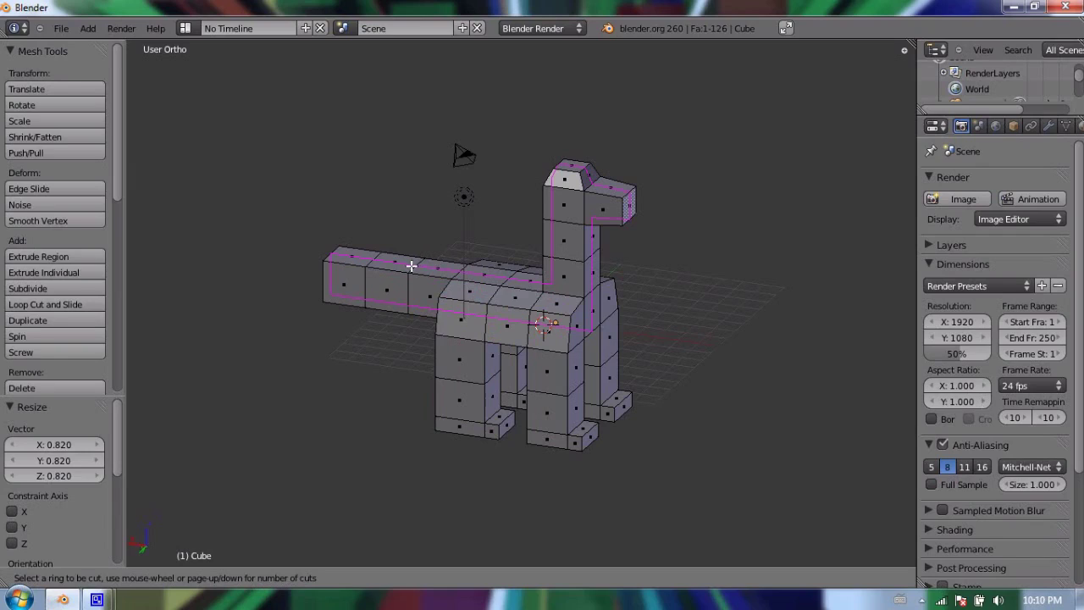
click(408, 265)
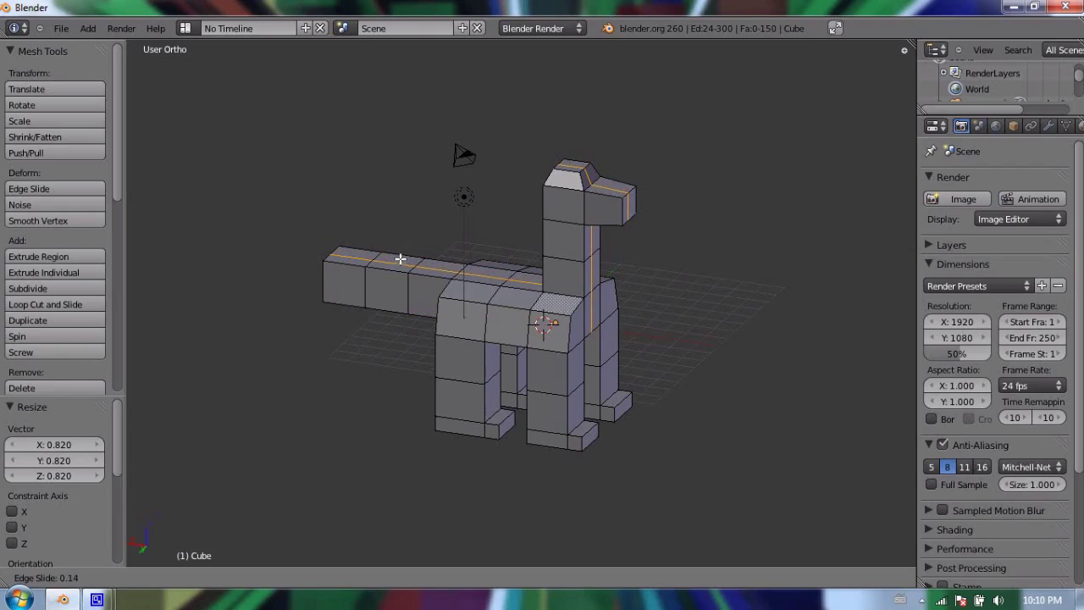
click(410, 246)
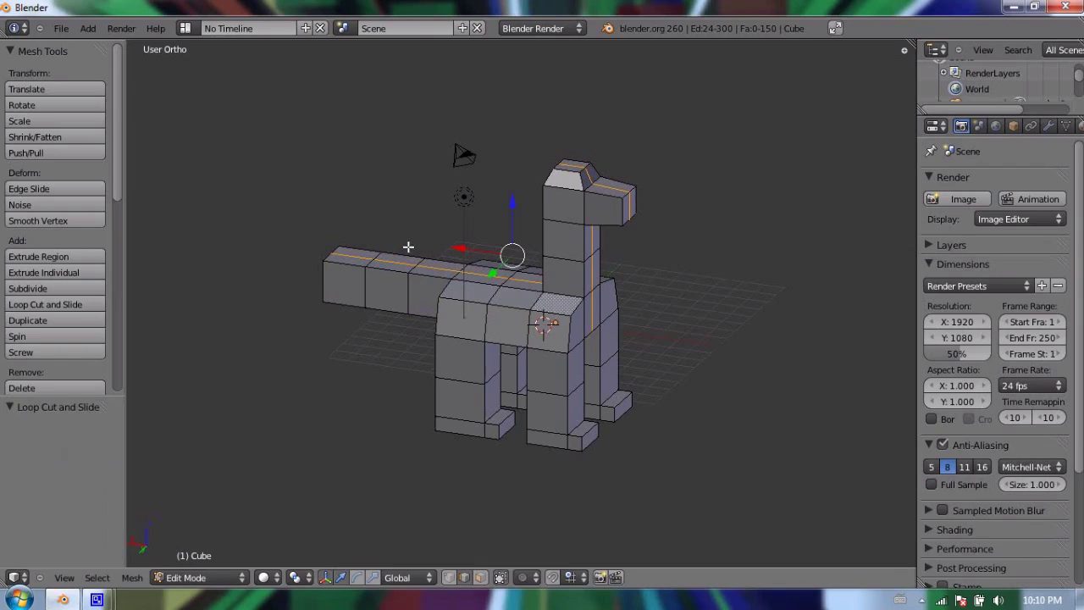
middle_drag(281, 308, 557, 344)
Raise the head's front and top centre edges, then shift one head edge along X.
scroll(556, 322, up, 4)
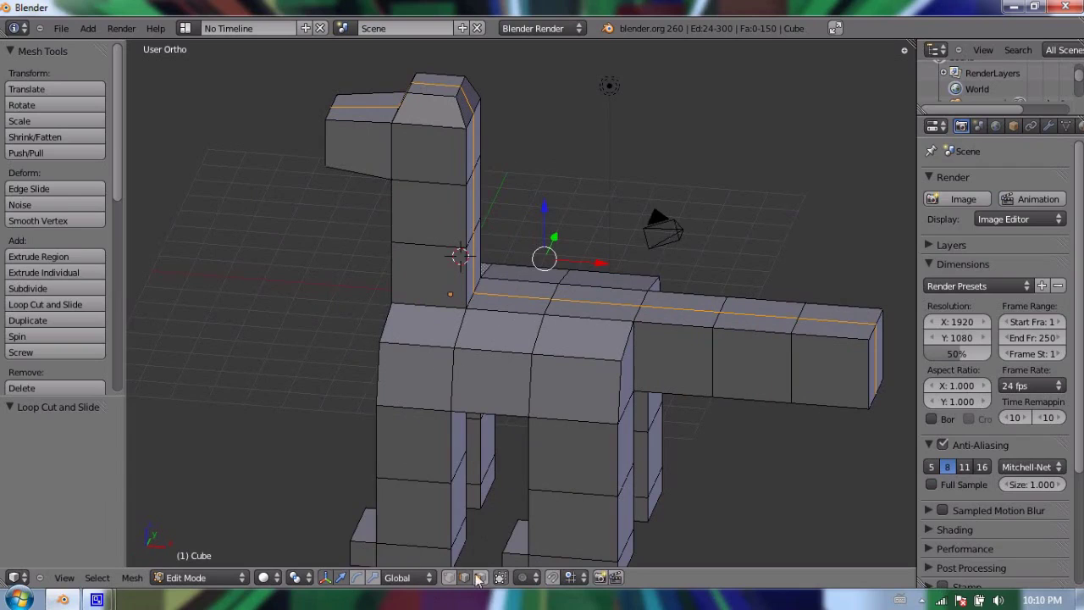
middle_drag(417, 195, 363, 150)
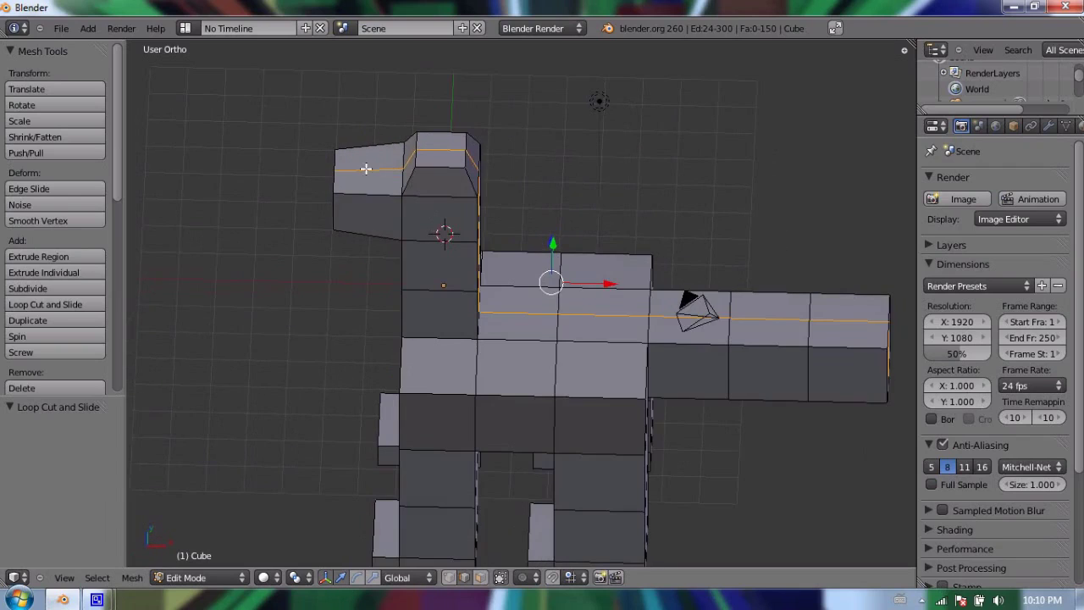
right_click(370, 170)
shift+right_click(435, 153)
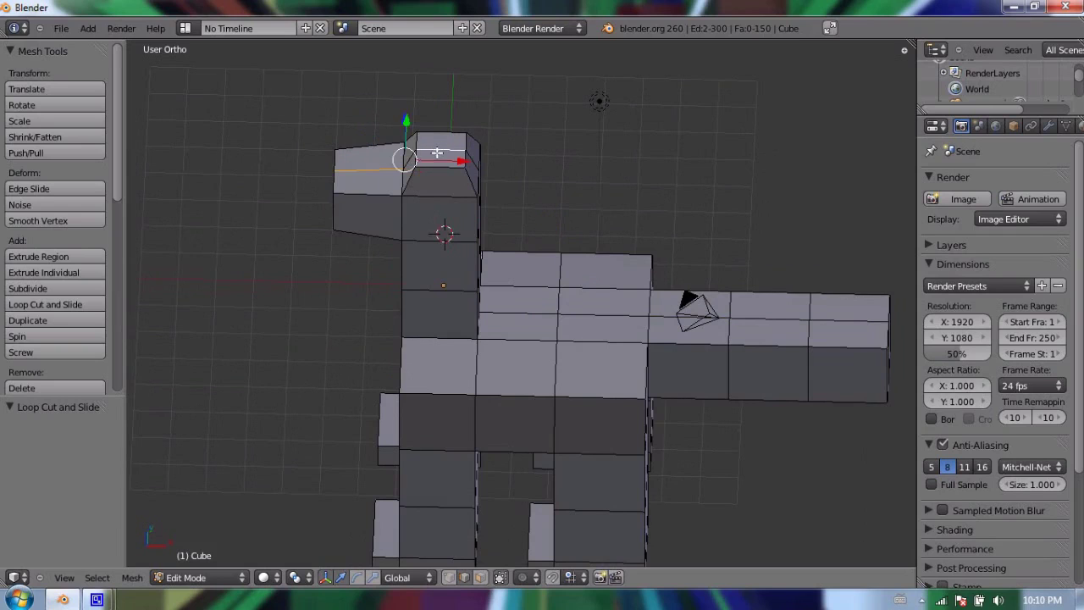
middle_drag(404, 123, 428, 174)
drag(425, 165, 424, 153)
middle_drag(356, 239, 585, 259)
shift+right_click(557, 232)
drag(520, 235, 516, 226)
Nudge the neck's front and lower centre edges outward along X.
middle_drag(516, 225, 484, 235)
shift+right_click(487, 258)
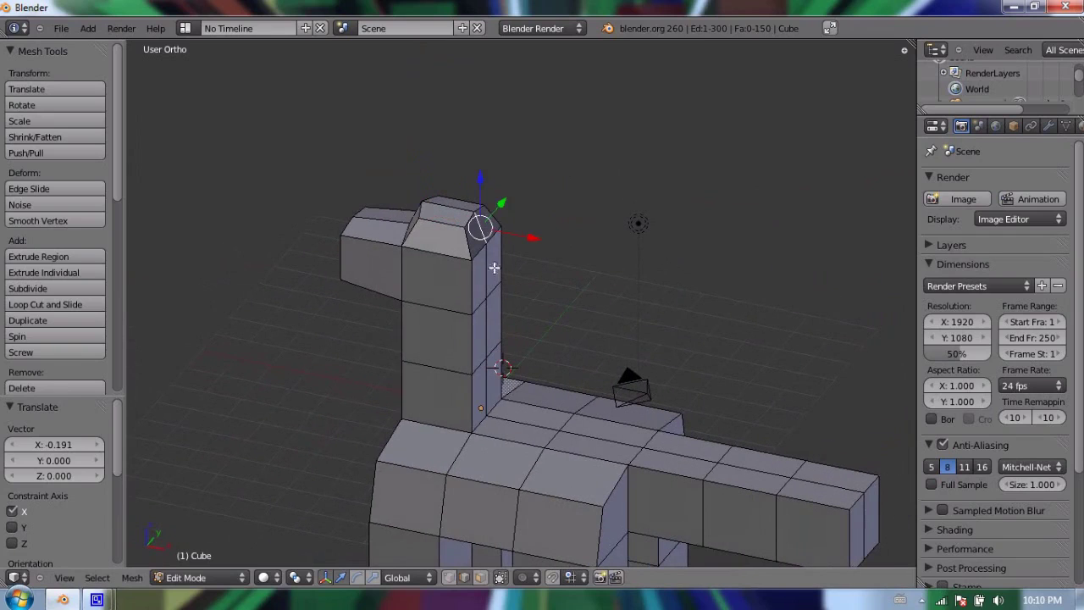
shift+right_click(487, 355)
shift+right_click(489, 397)
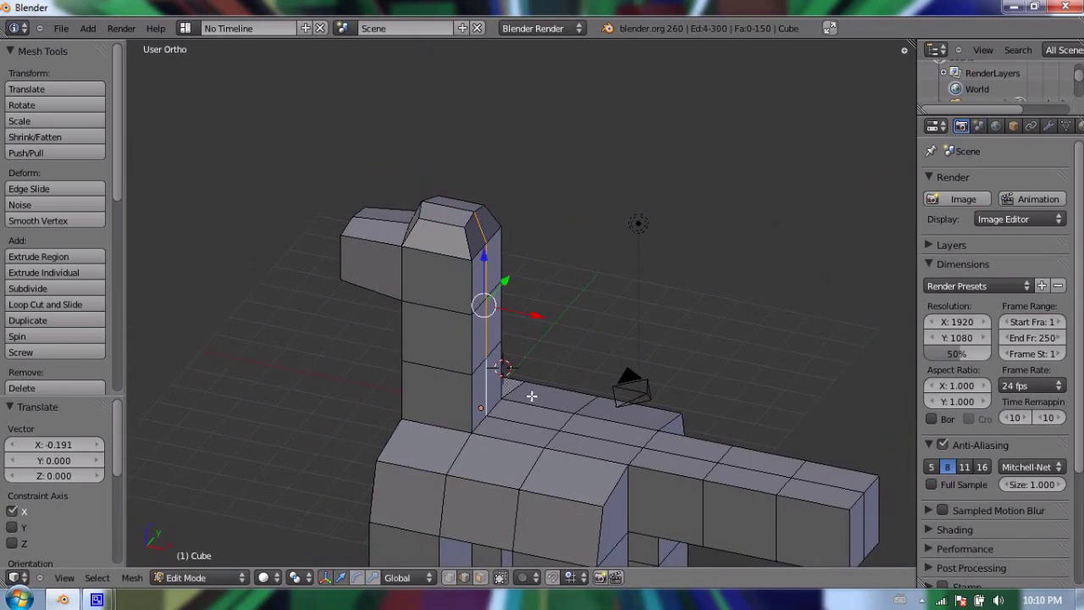
drag(534, 317, 538, 318)
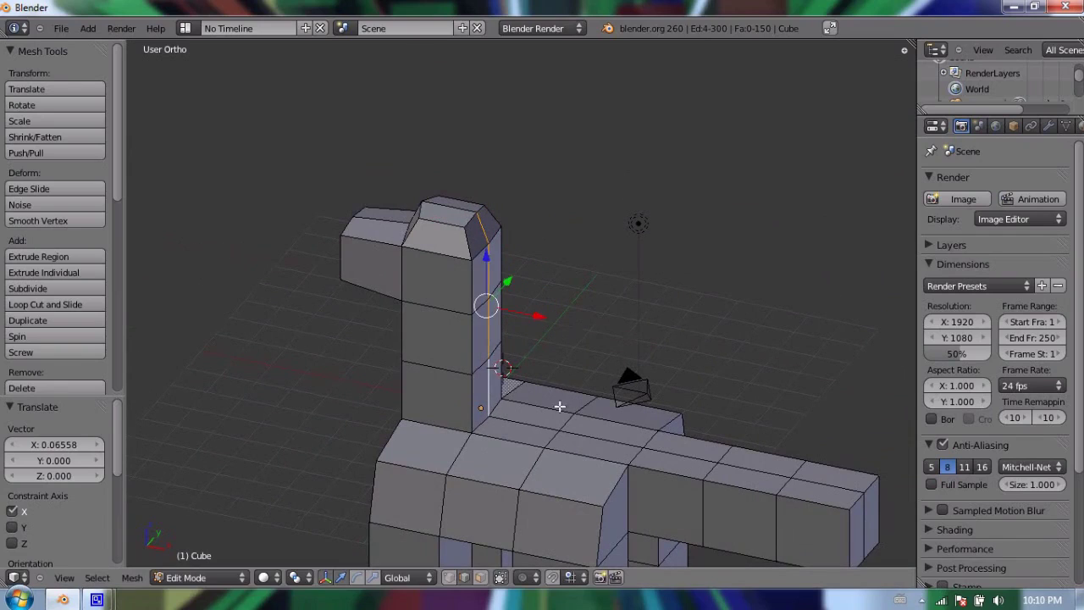
Raise the five centre edges running along the back and tail.
right_click(533, 426)
shift+right_click(609, 435)
shift+right_click(684, 460)
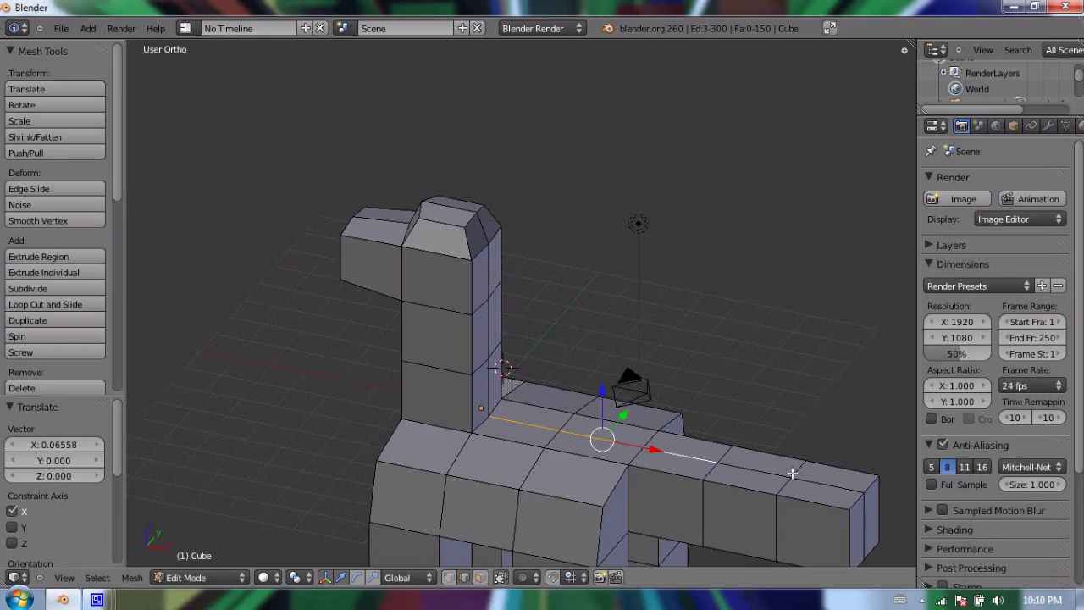
shift+right_click(793, 473)
shift+right_click(820, 483)
drag(677, 406, 677, 399)
Select the edge under the head and recentre the whole model in view.
middle_drag(471, 414, 534, 149)
right_click(538, 116)
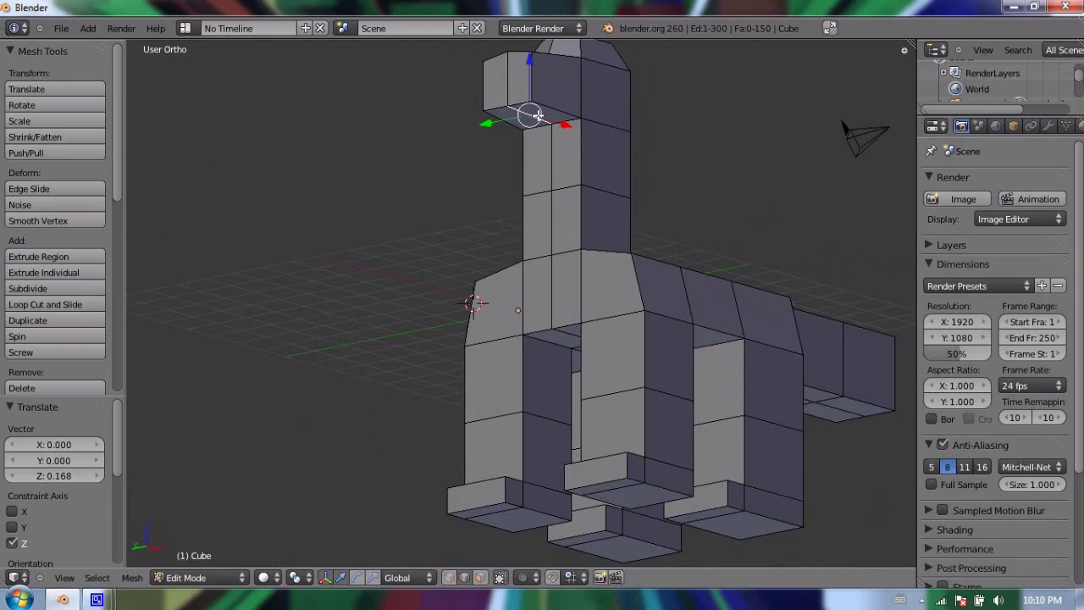
middle_drag(585, 182, 534, 195)
scroll(535, 195, down, 4)
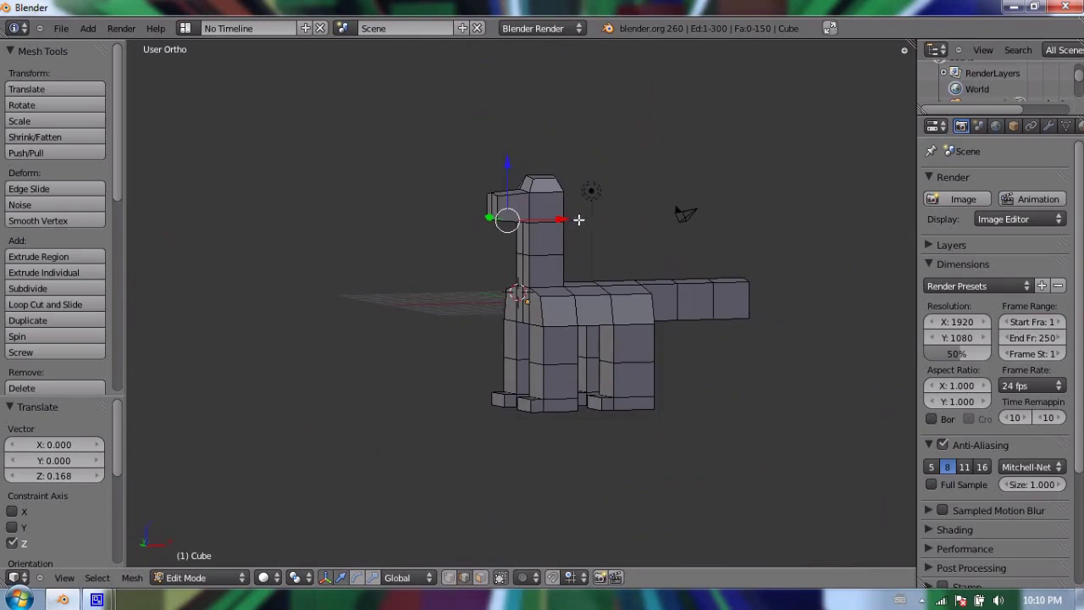
shift+middle_drag(578, 225, 581, 295)
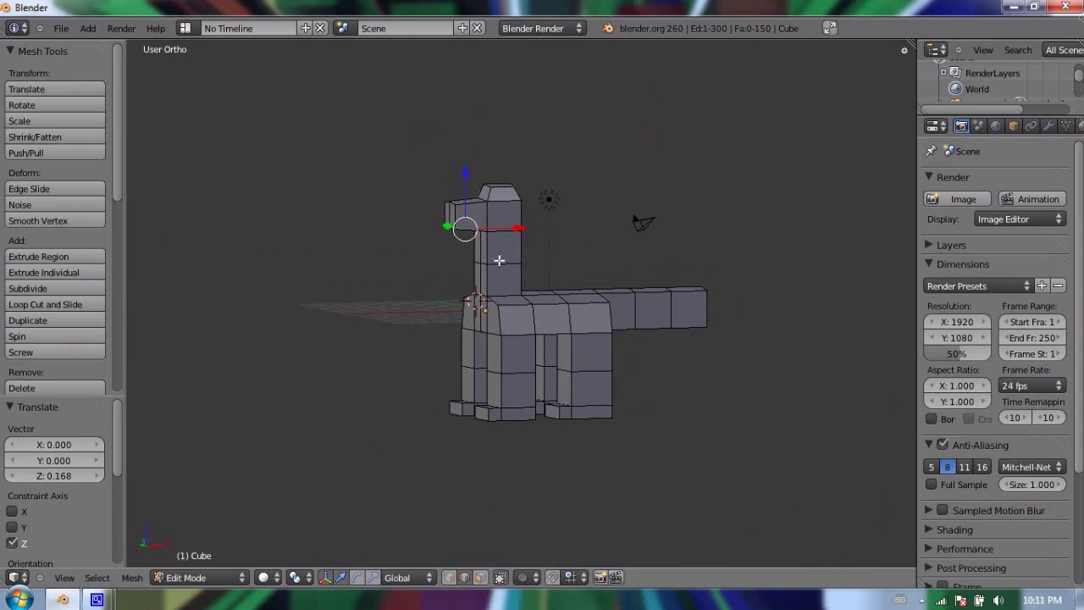
Switch back to Object Mode and orbit round to the dinosaur's other side.
key(Tab)
middle_drag(643, 254, 474, 261)
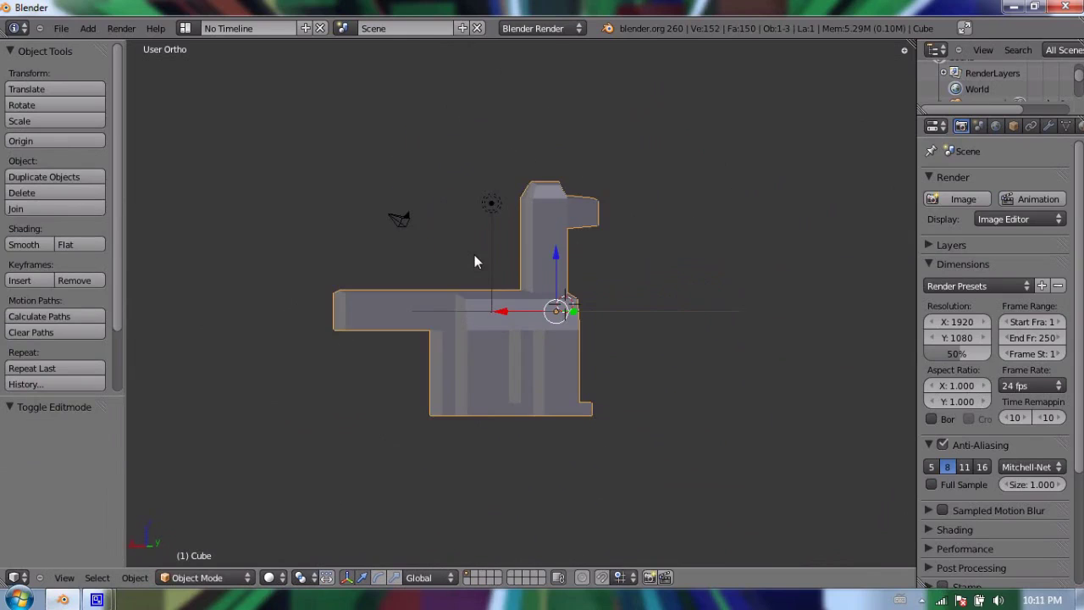